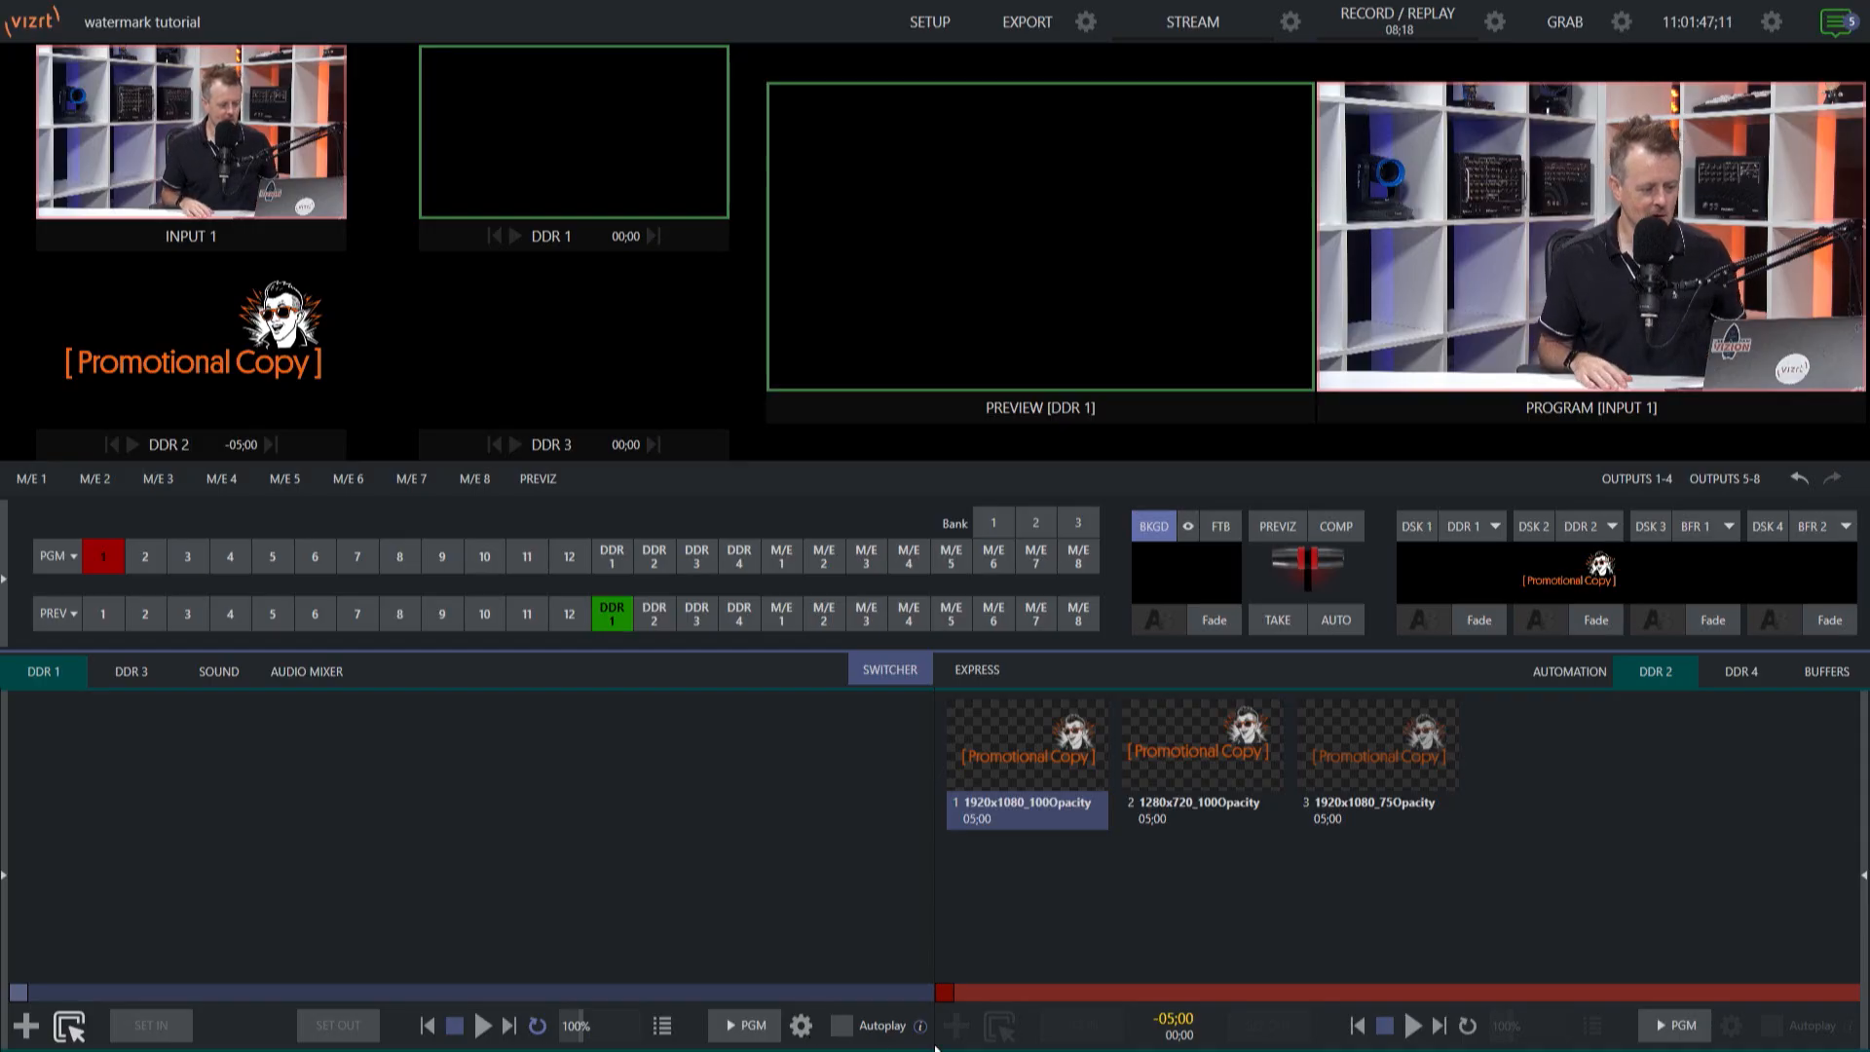
Compare the 1280x720_100Opacity, 1920x1080_75Opacity and 1920x1080_100Opacity watermark stills in DDR 2.
left_click(1215, 755)
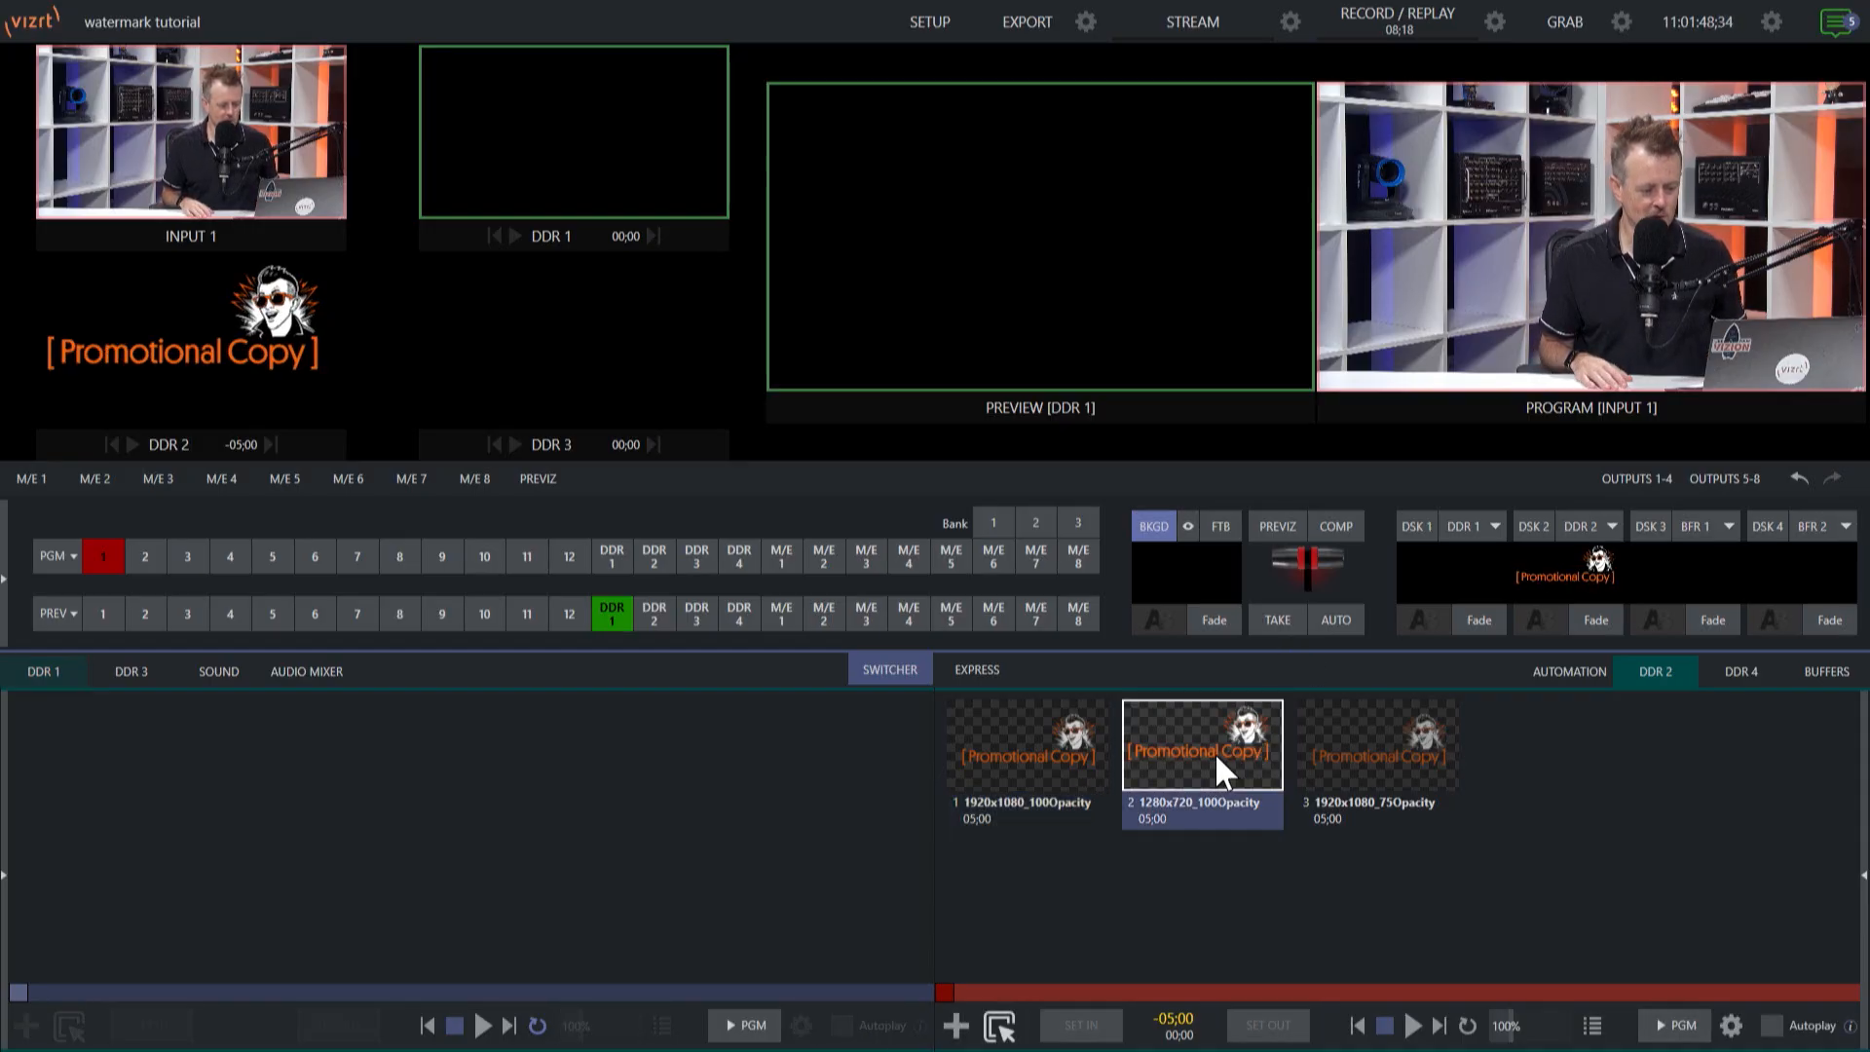
left_click(1334, 736)
left_click(1069, 748)
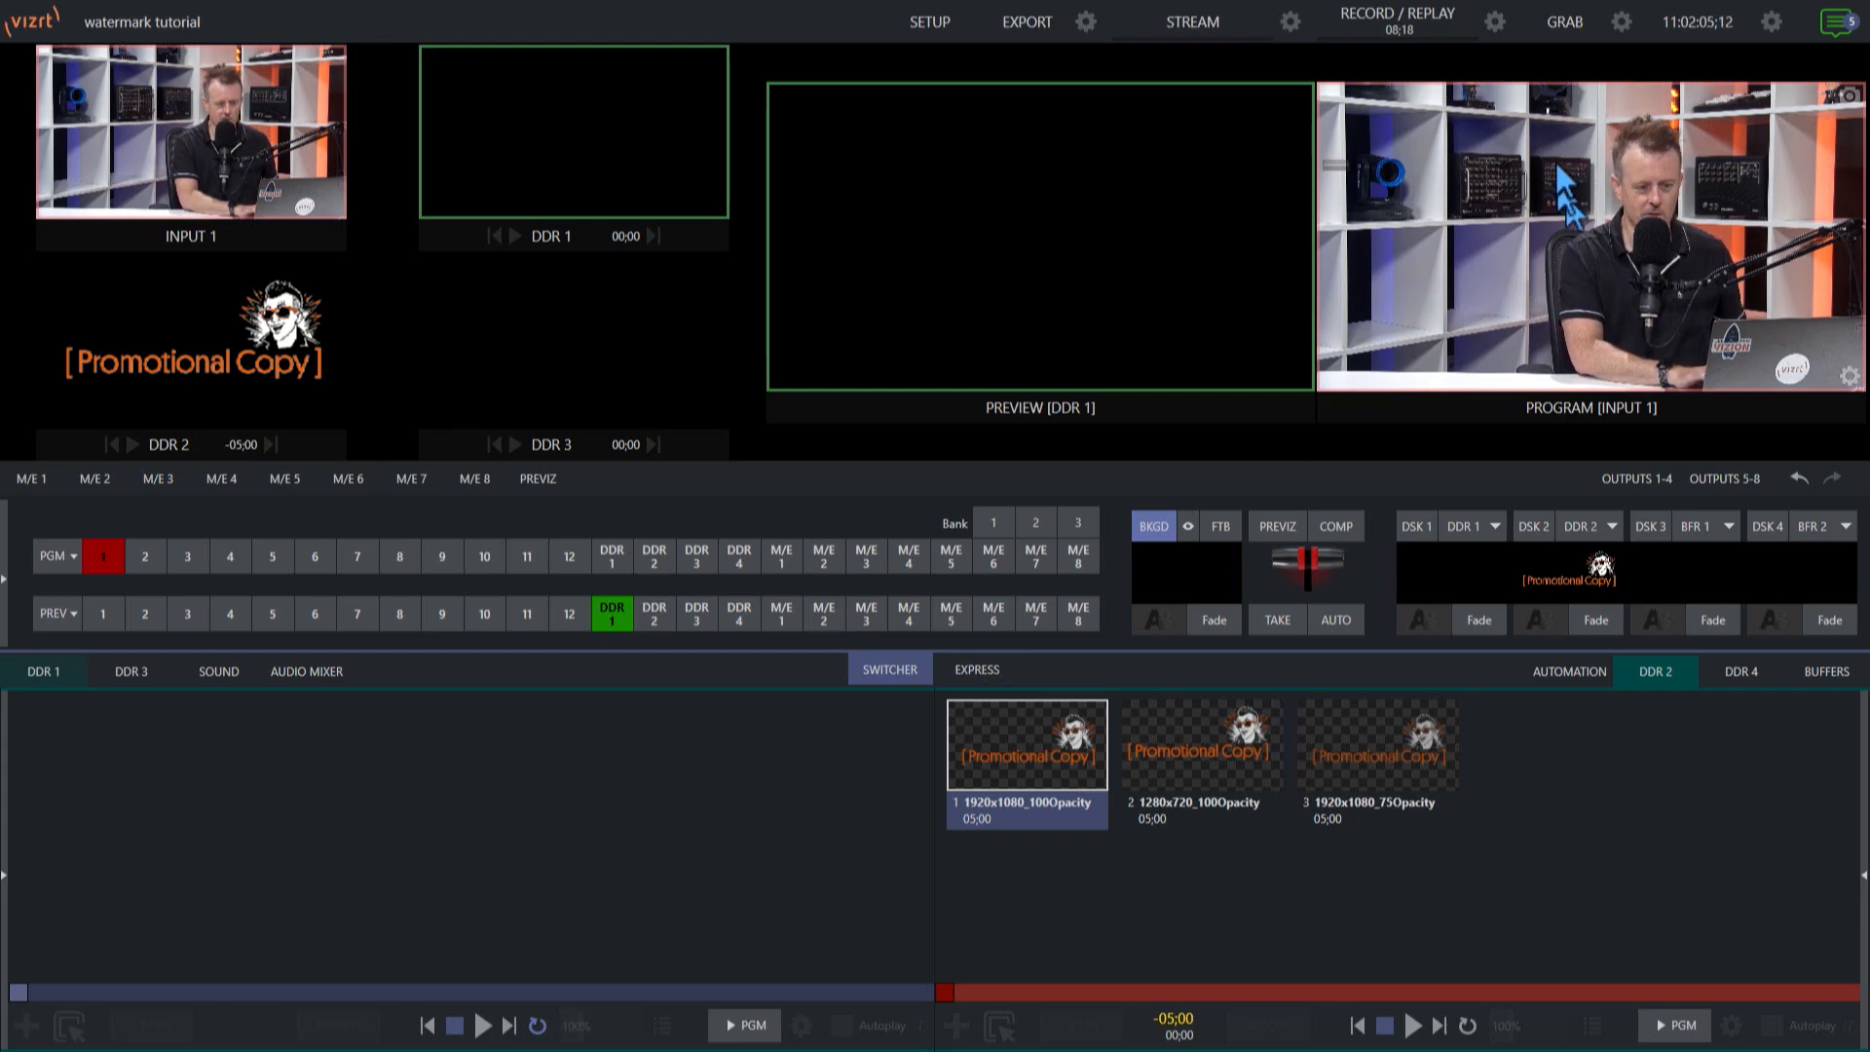
Record a short clip from the program and load Export File.mov from the recent clips into DDR 1.
left_click(1429, 25)
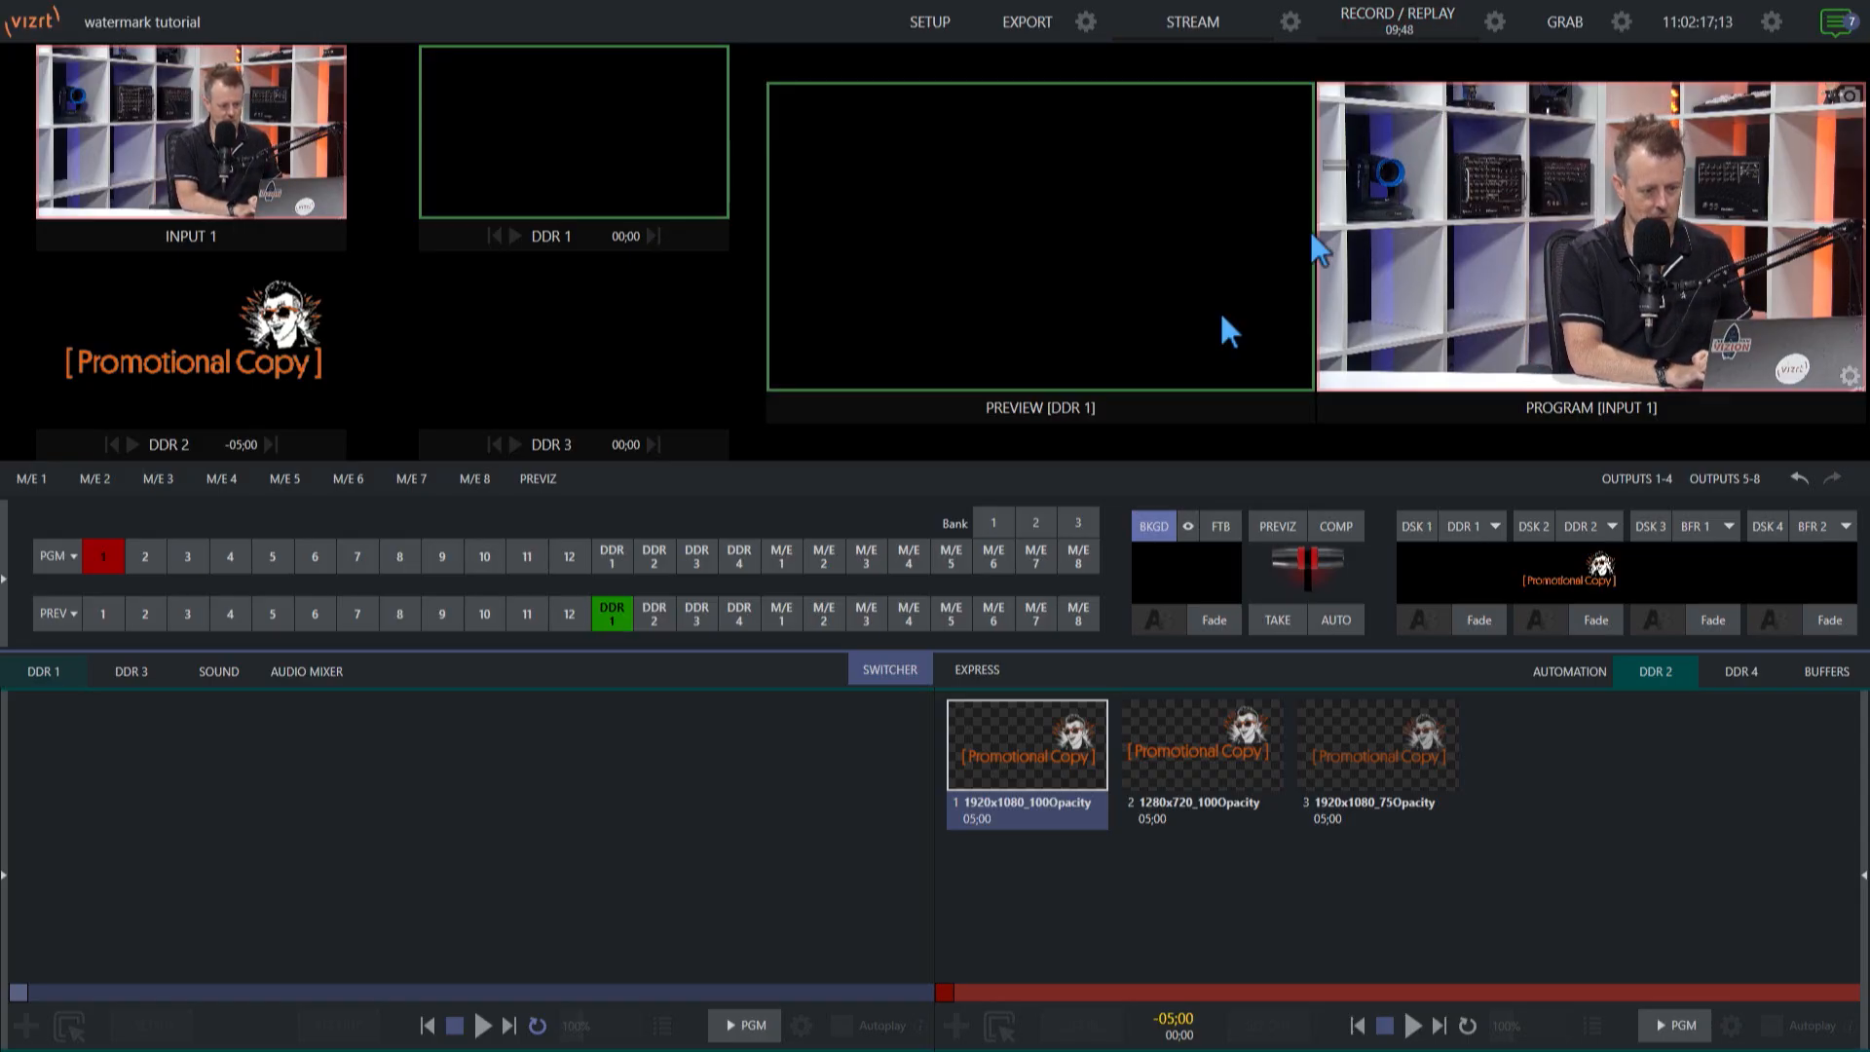
double_click(98, 756)
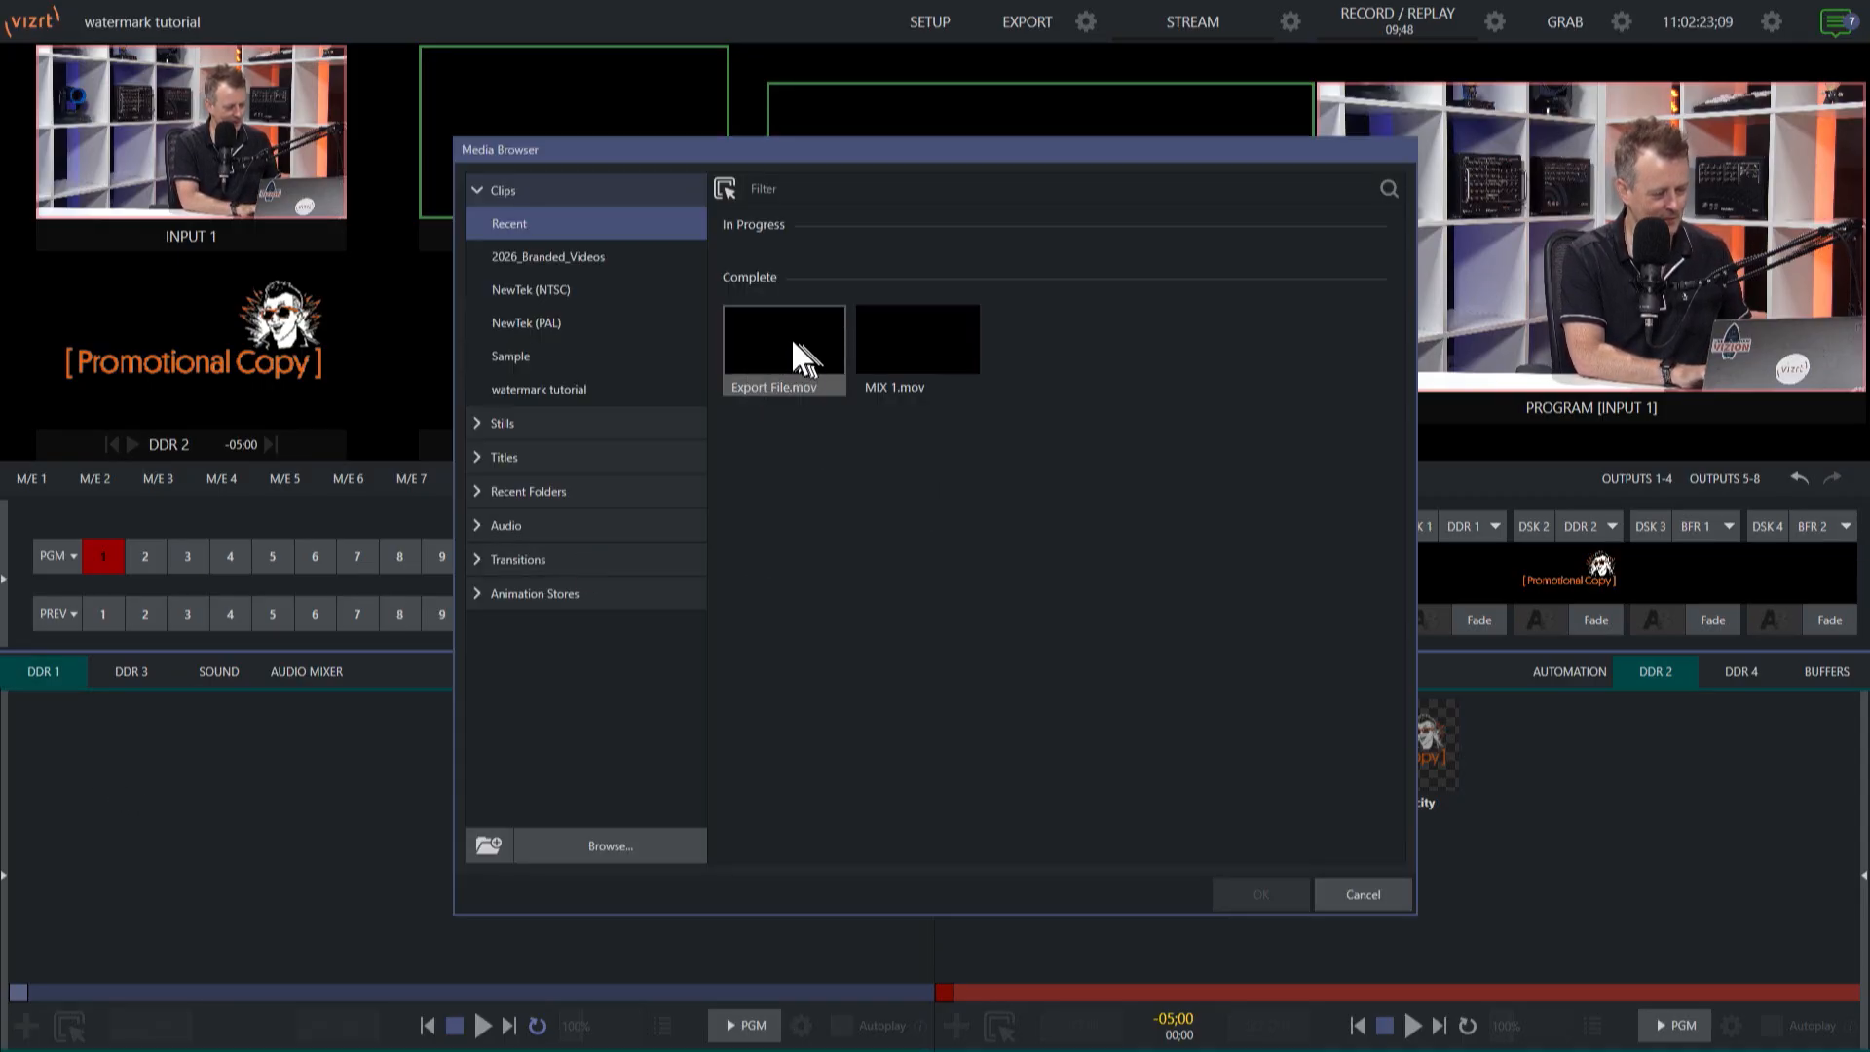
left_click(791, 337)
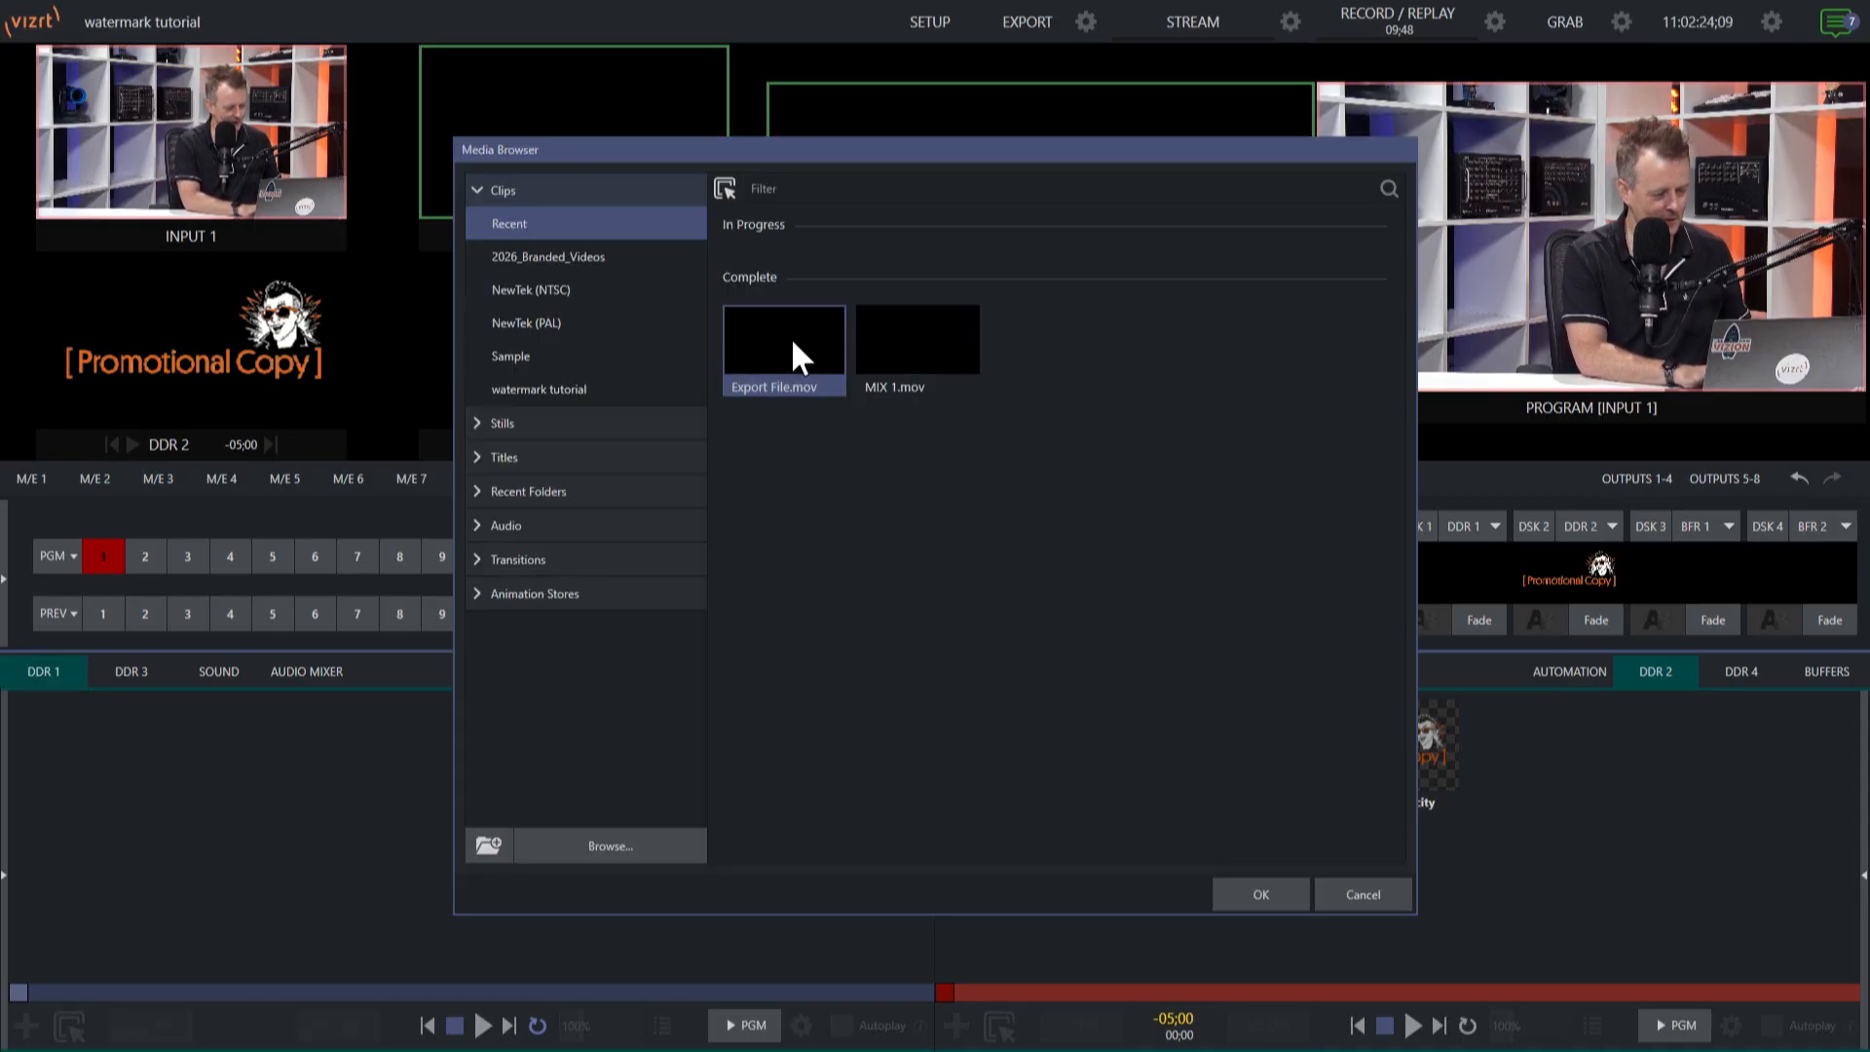
left_click(1262, 894)
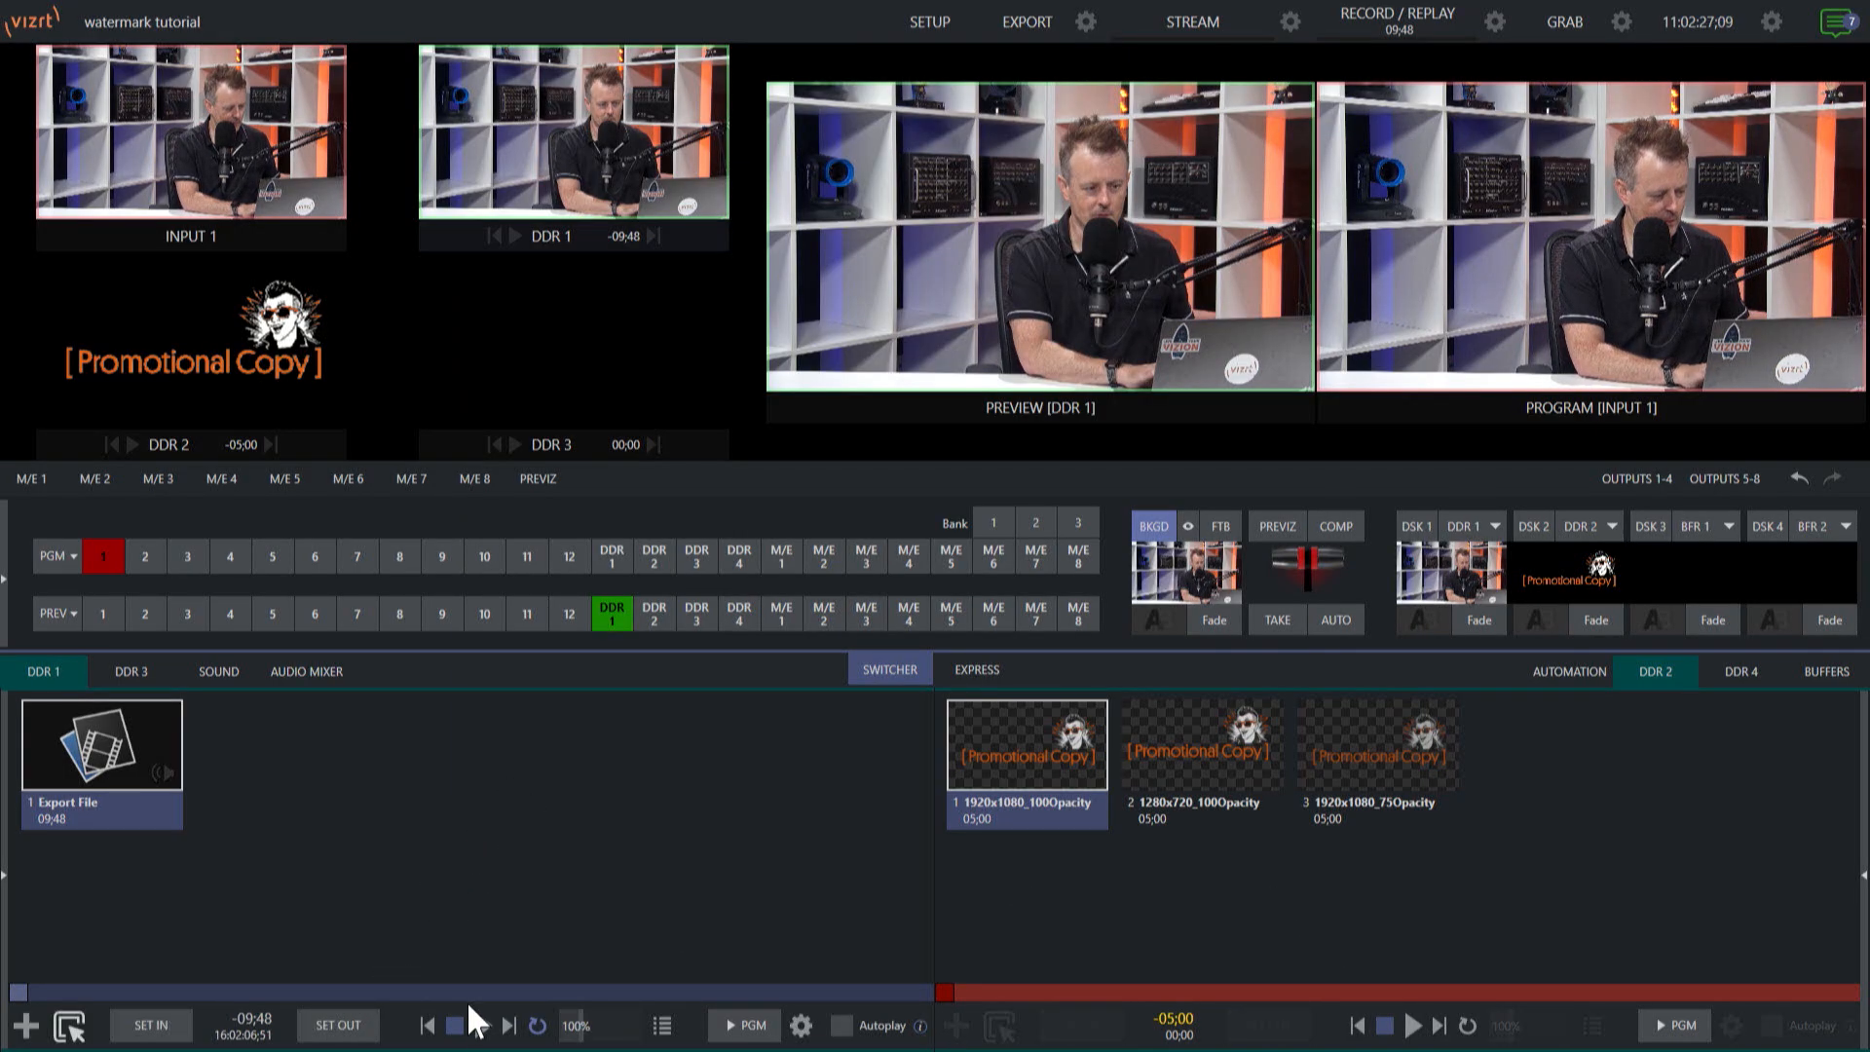
Play the Export File clip in DDR 1 to review it and stop the playback.
left_click(484, 1026)
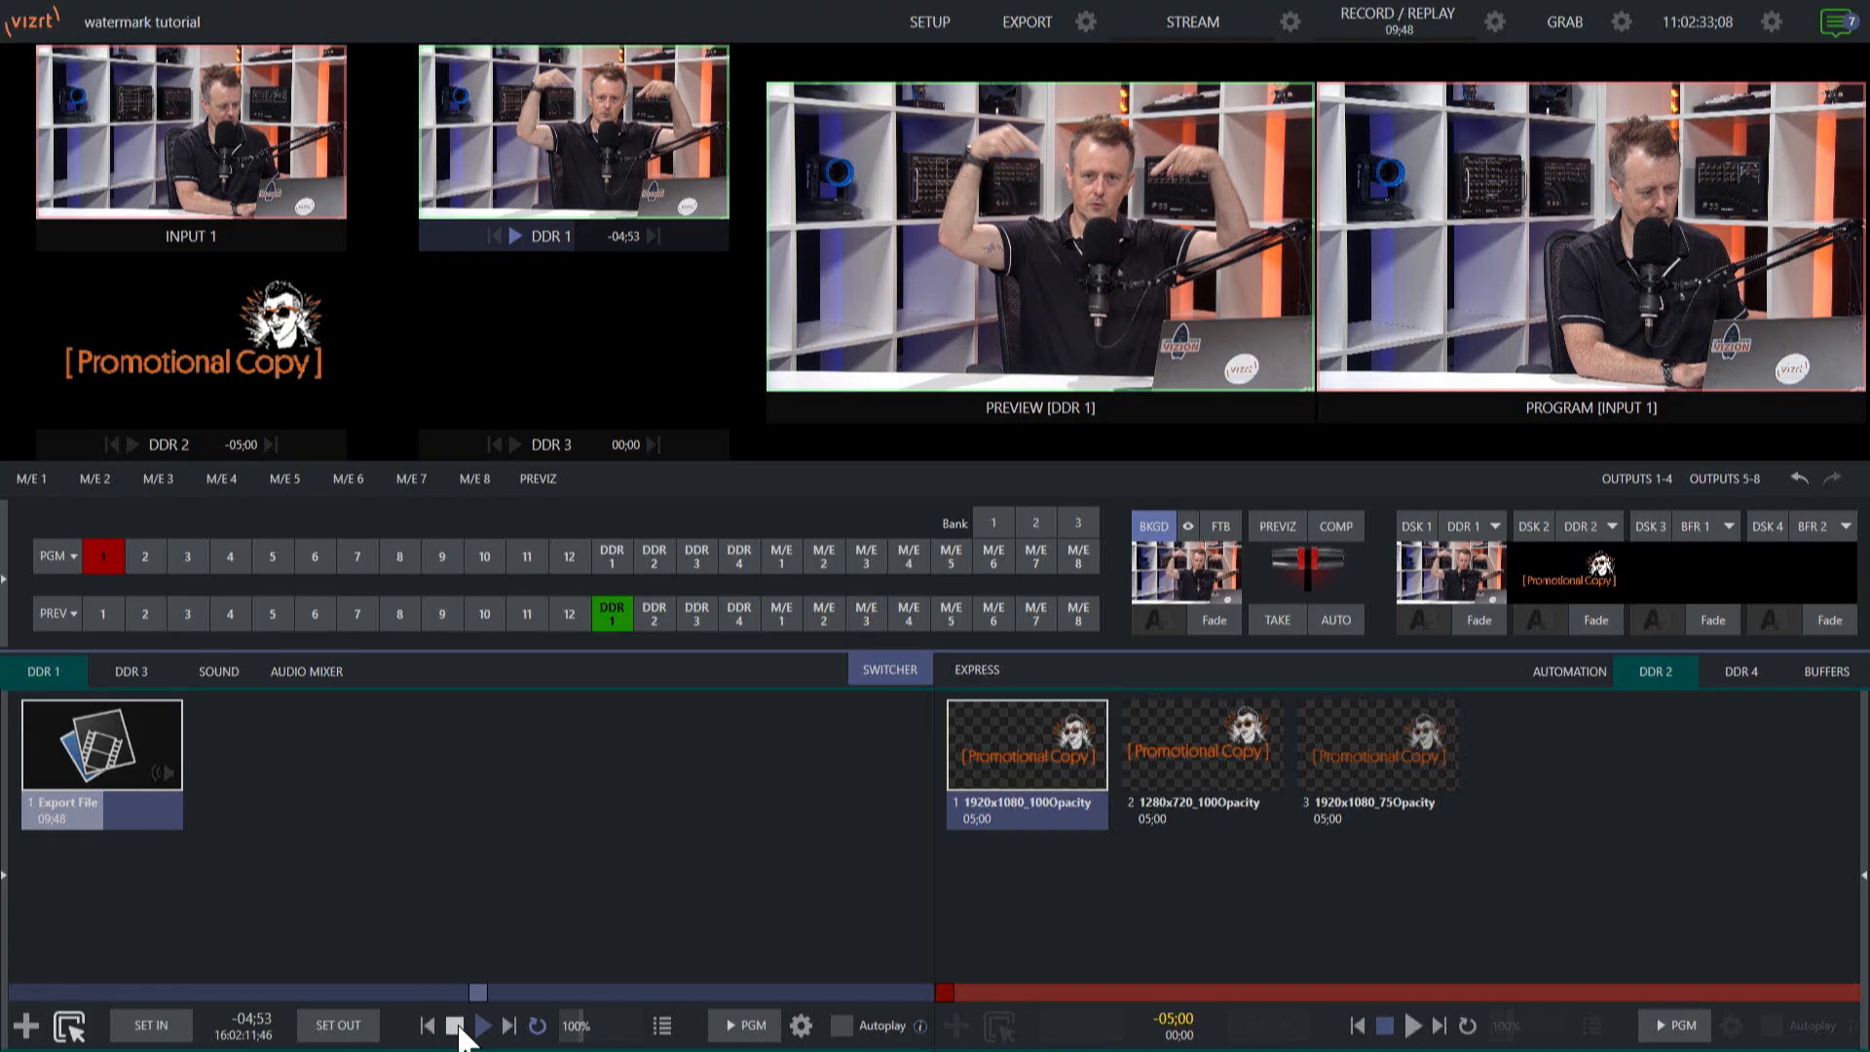
left_click(455, 1026)
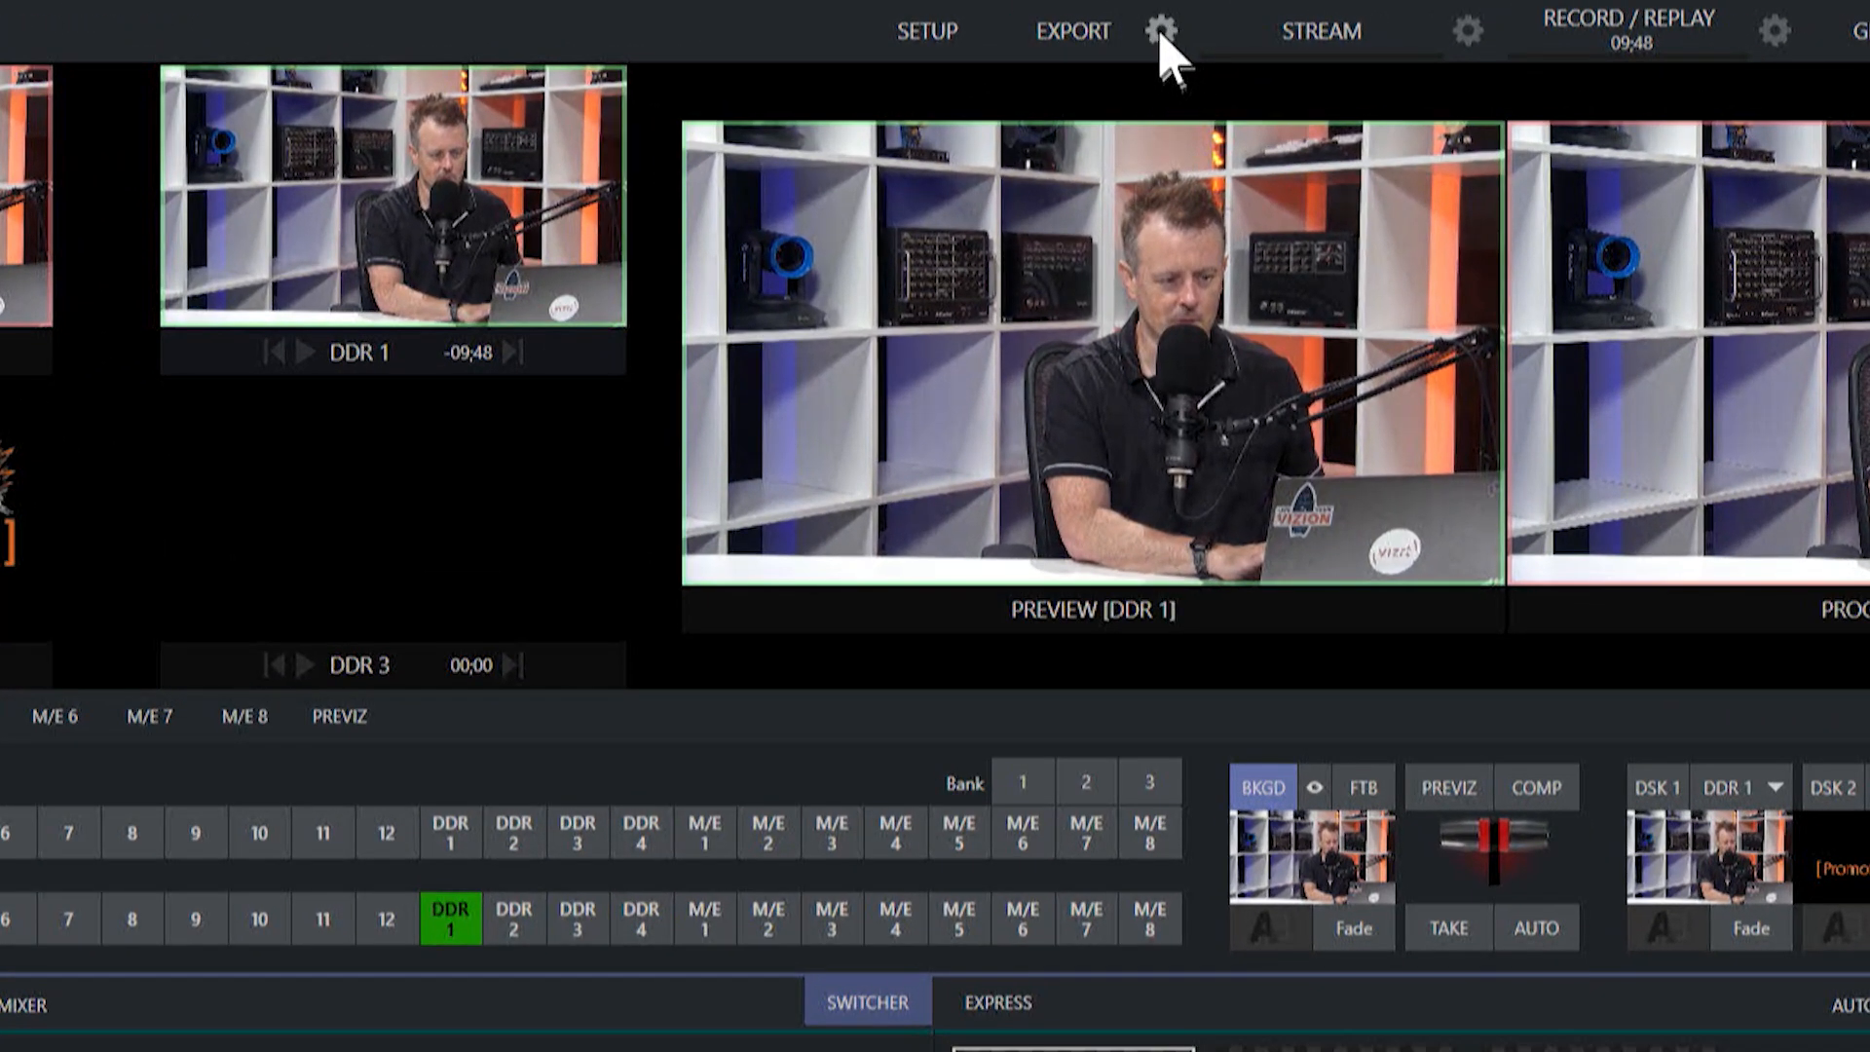
Open the configuration of the existing Export Media File export preset.
left_click(1161, 32)
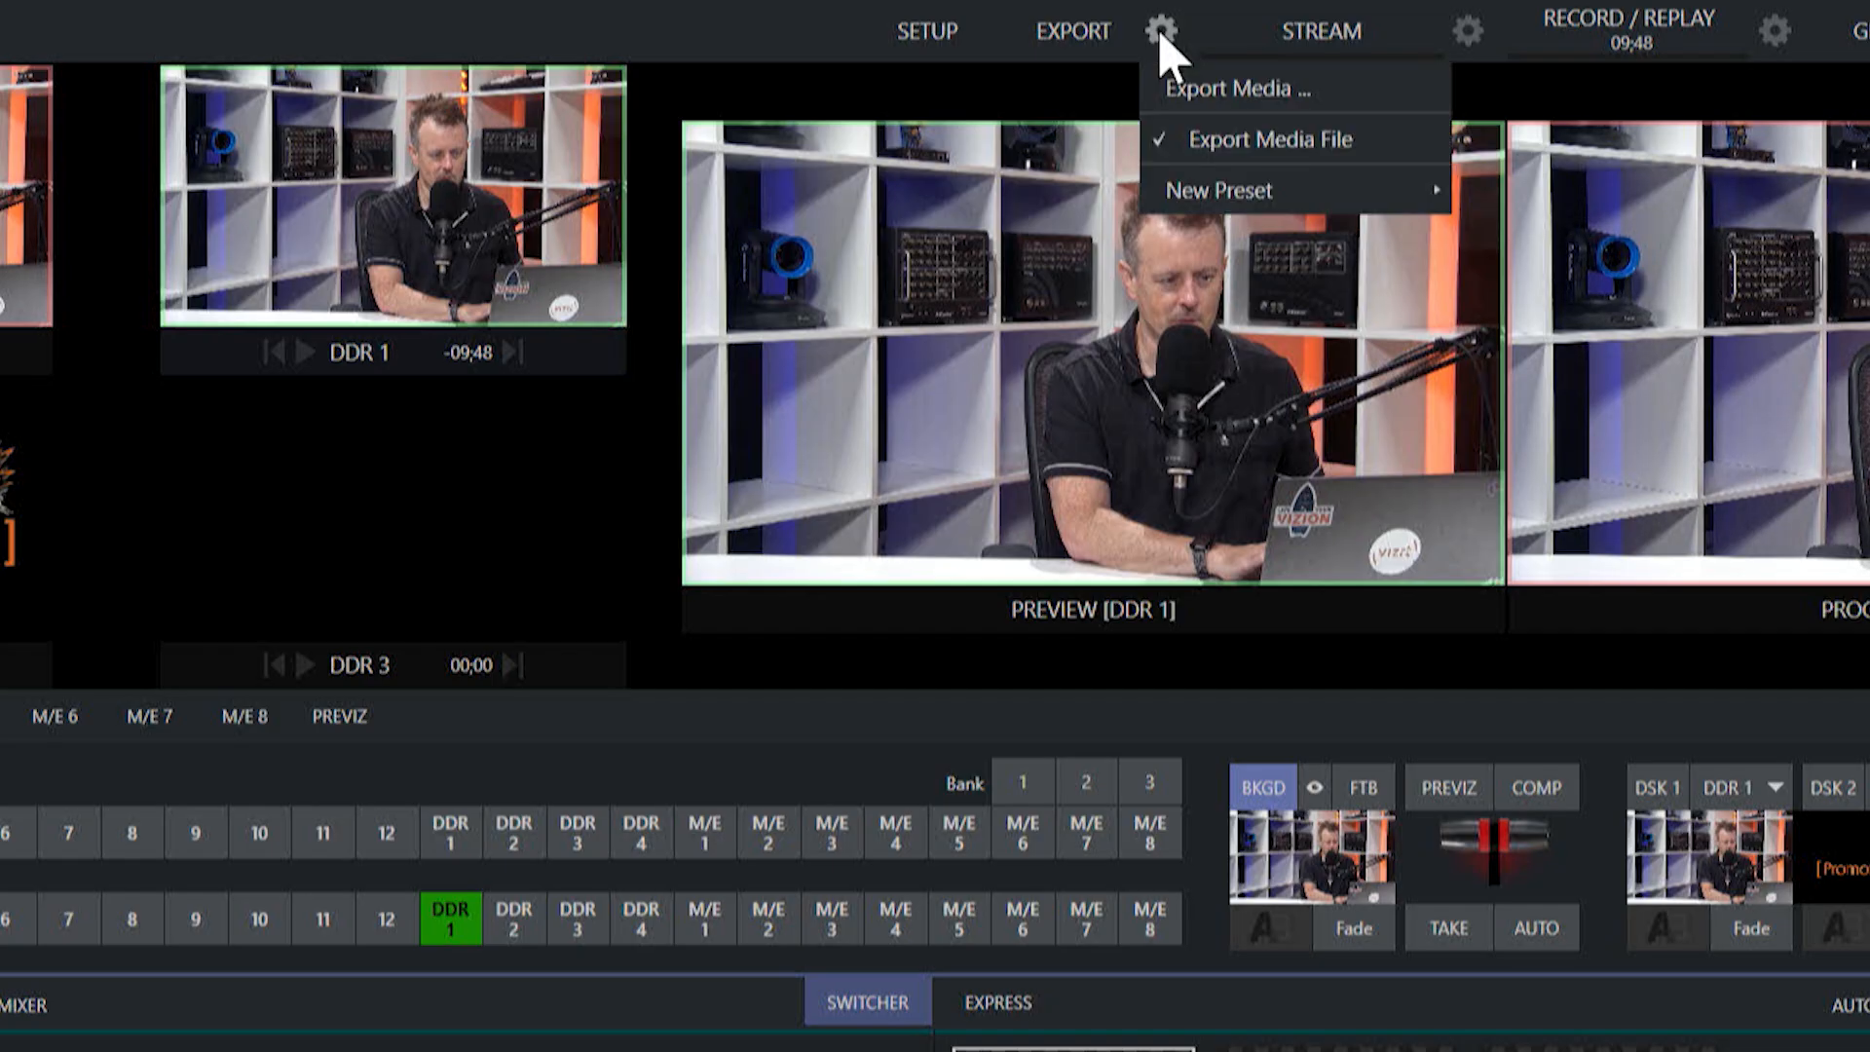
mouse_move(1257, 148)
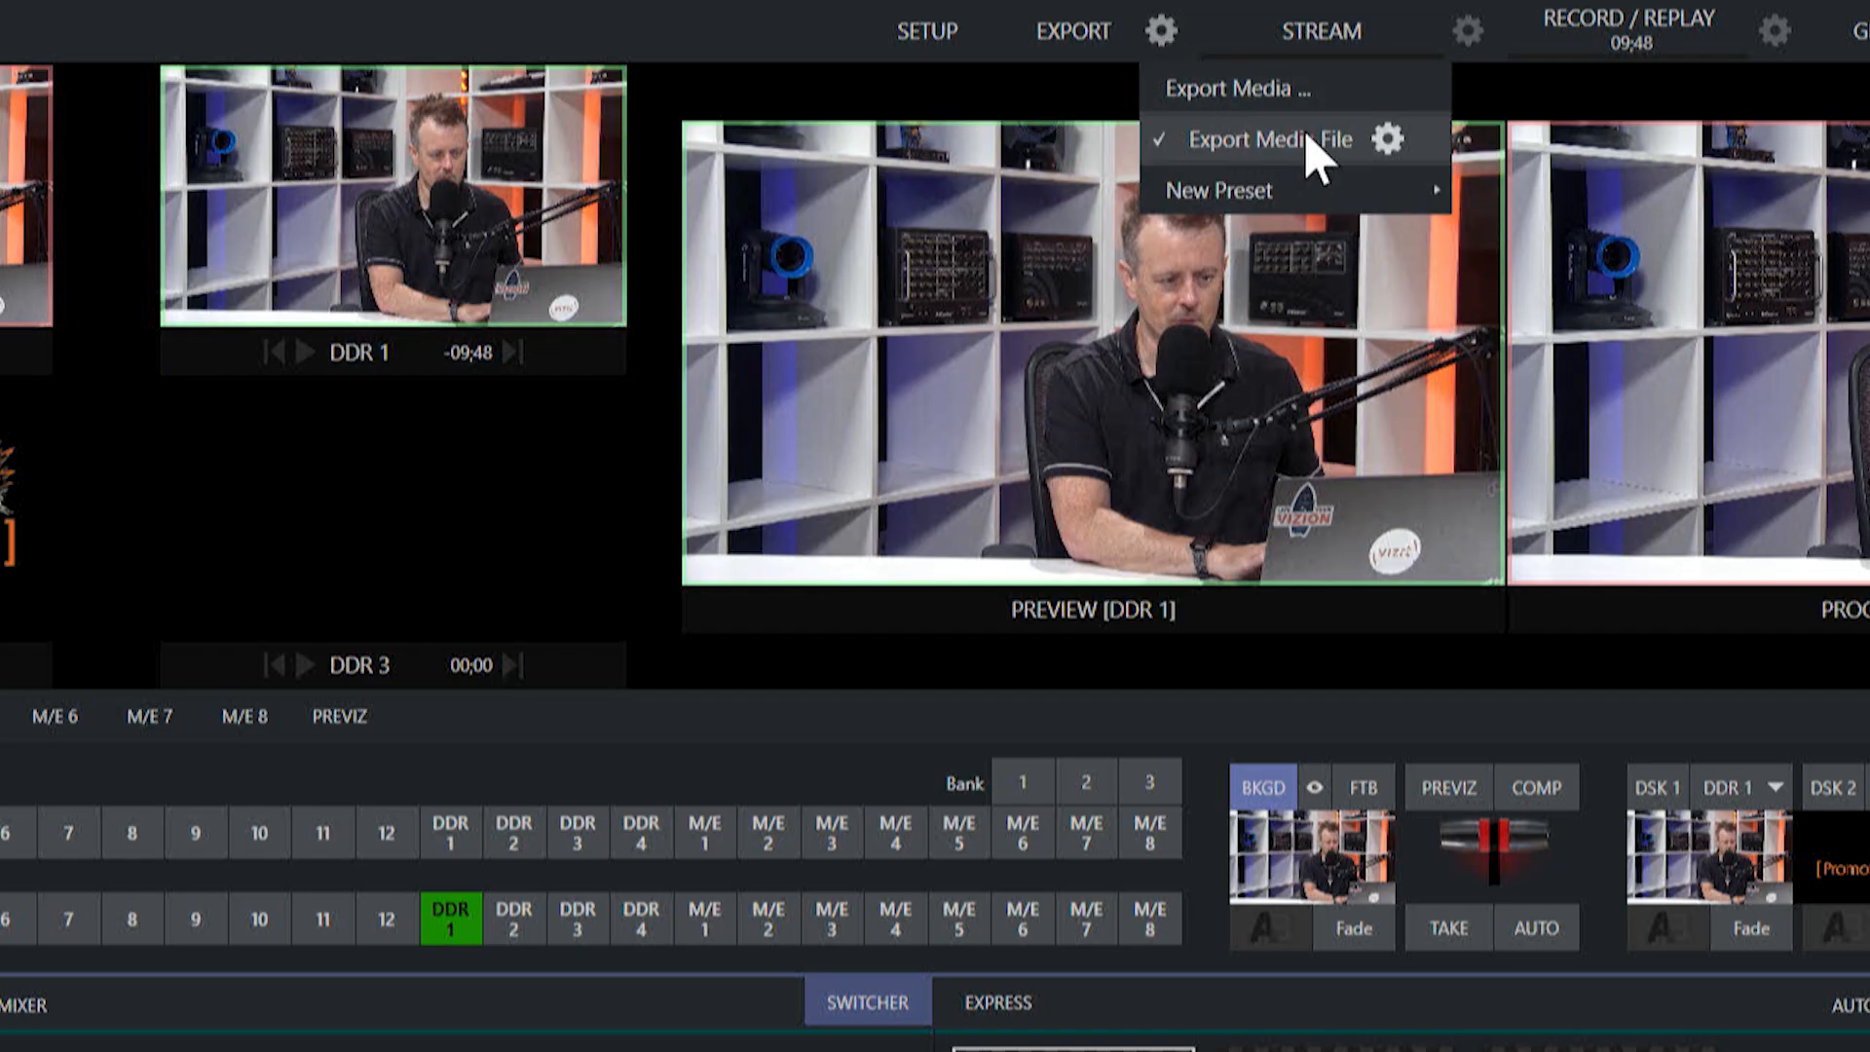
mouse_move(1274, 195)
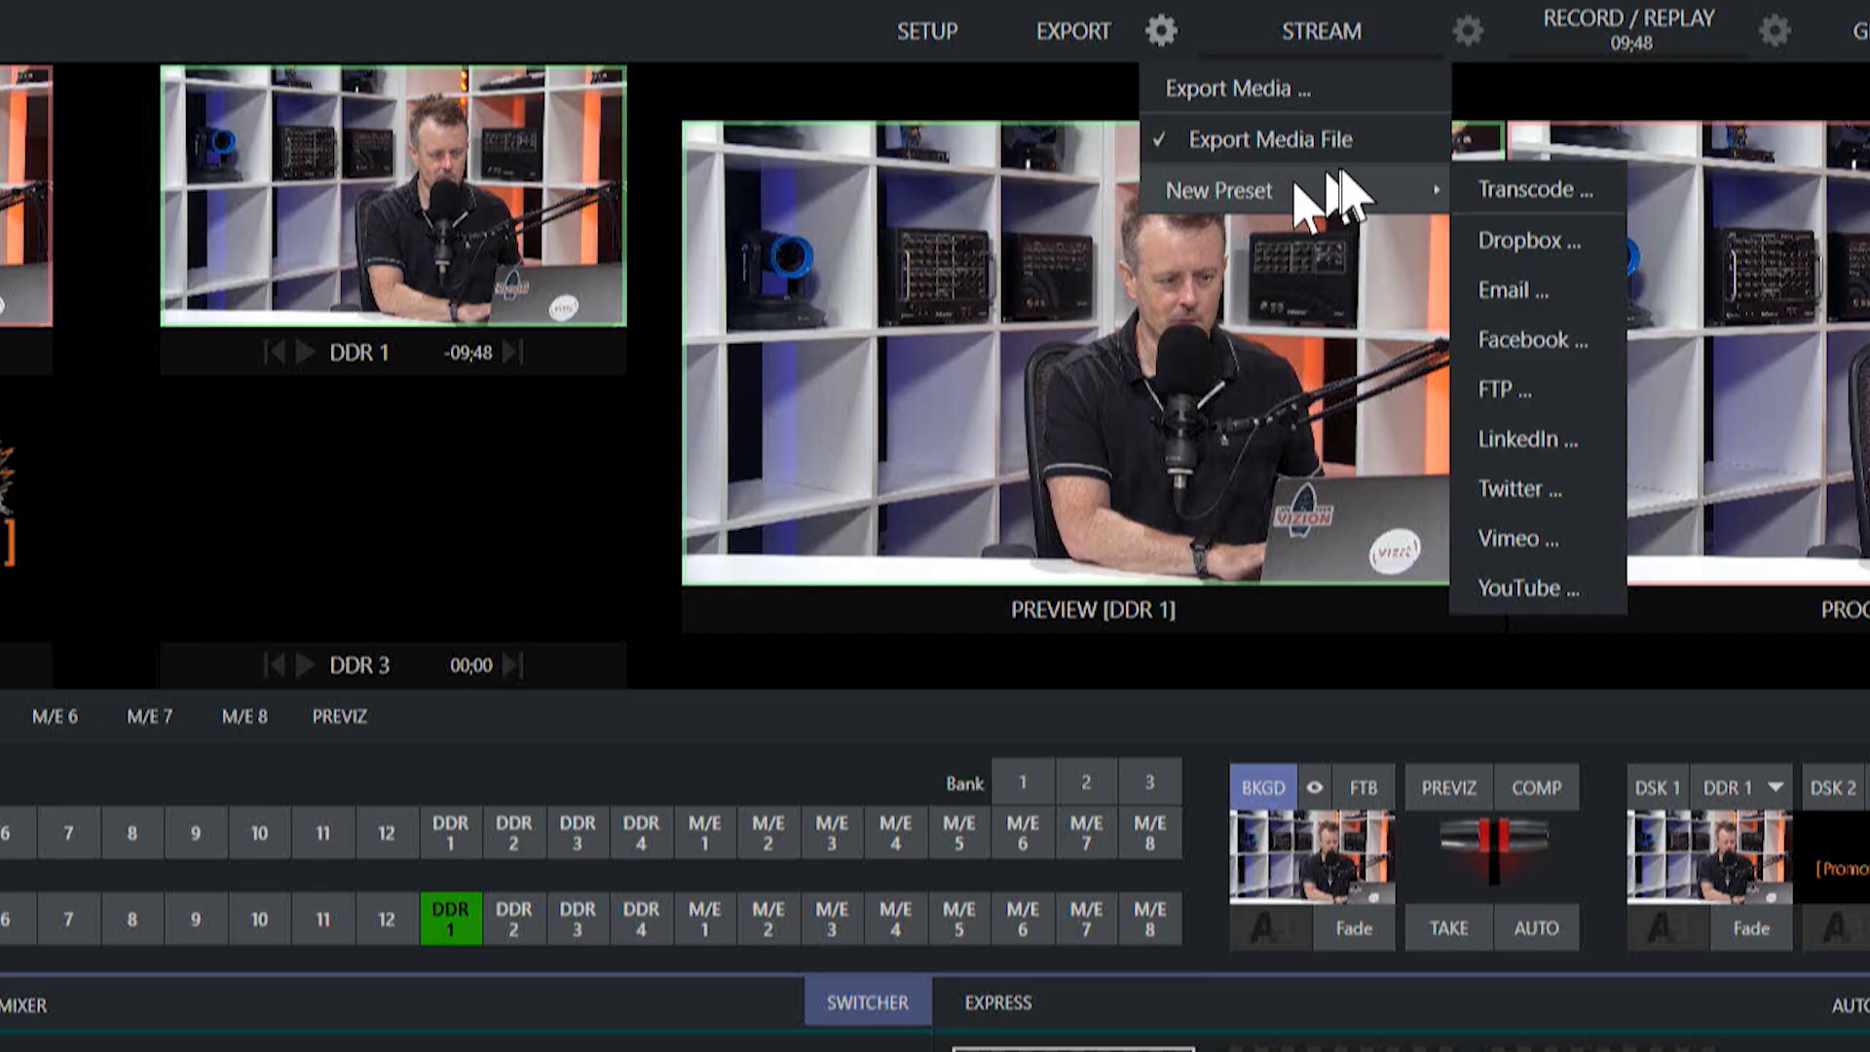
mouse_move(1342, 156)
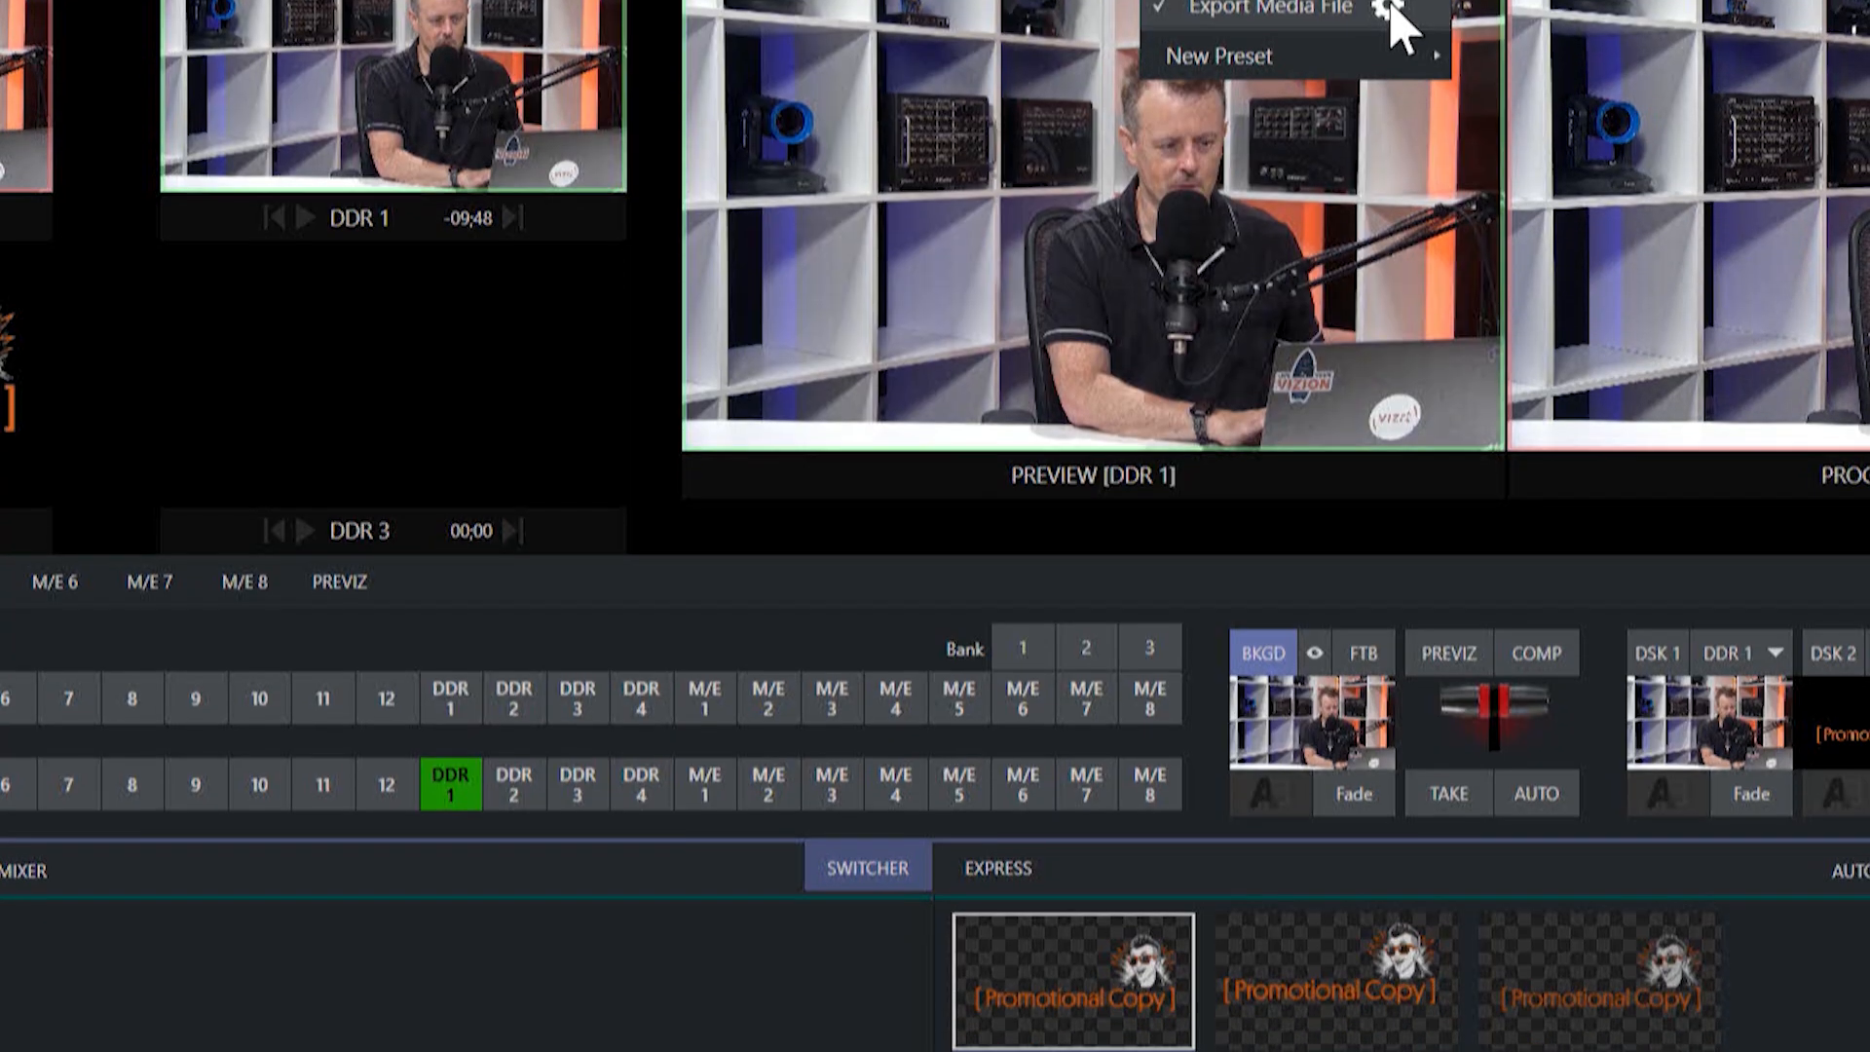
left_click(1389, 139)
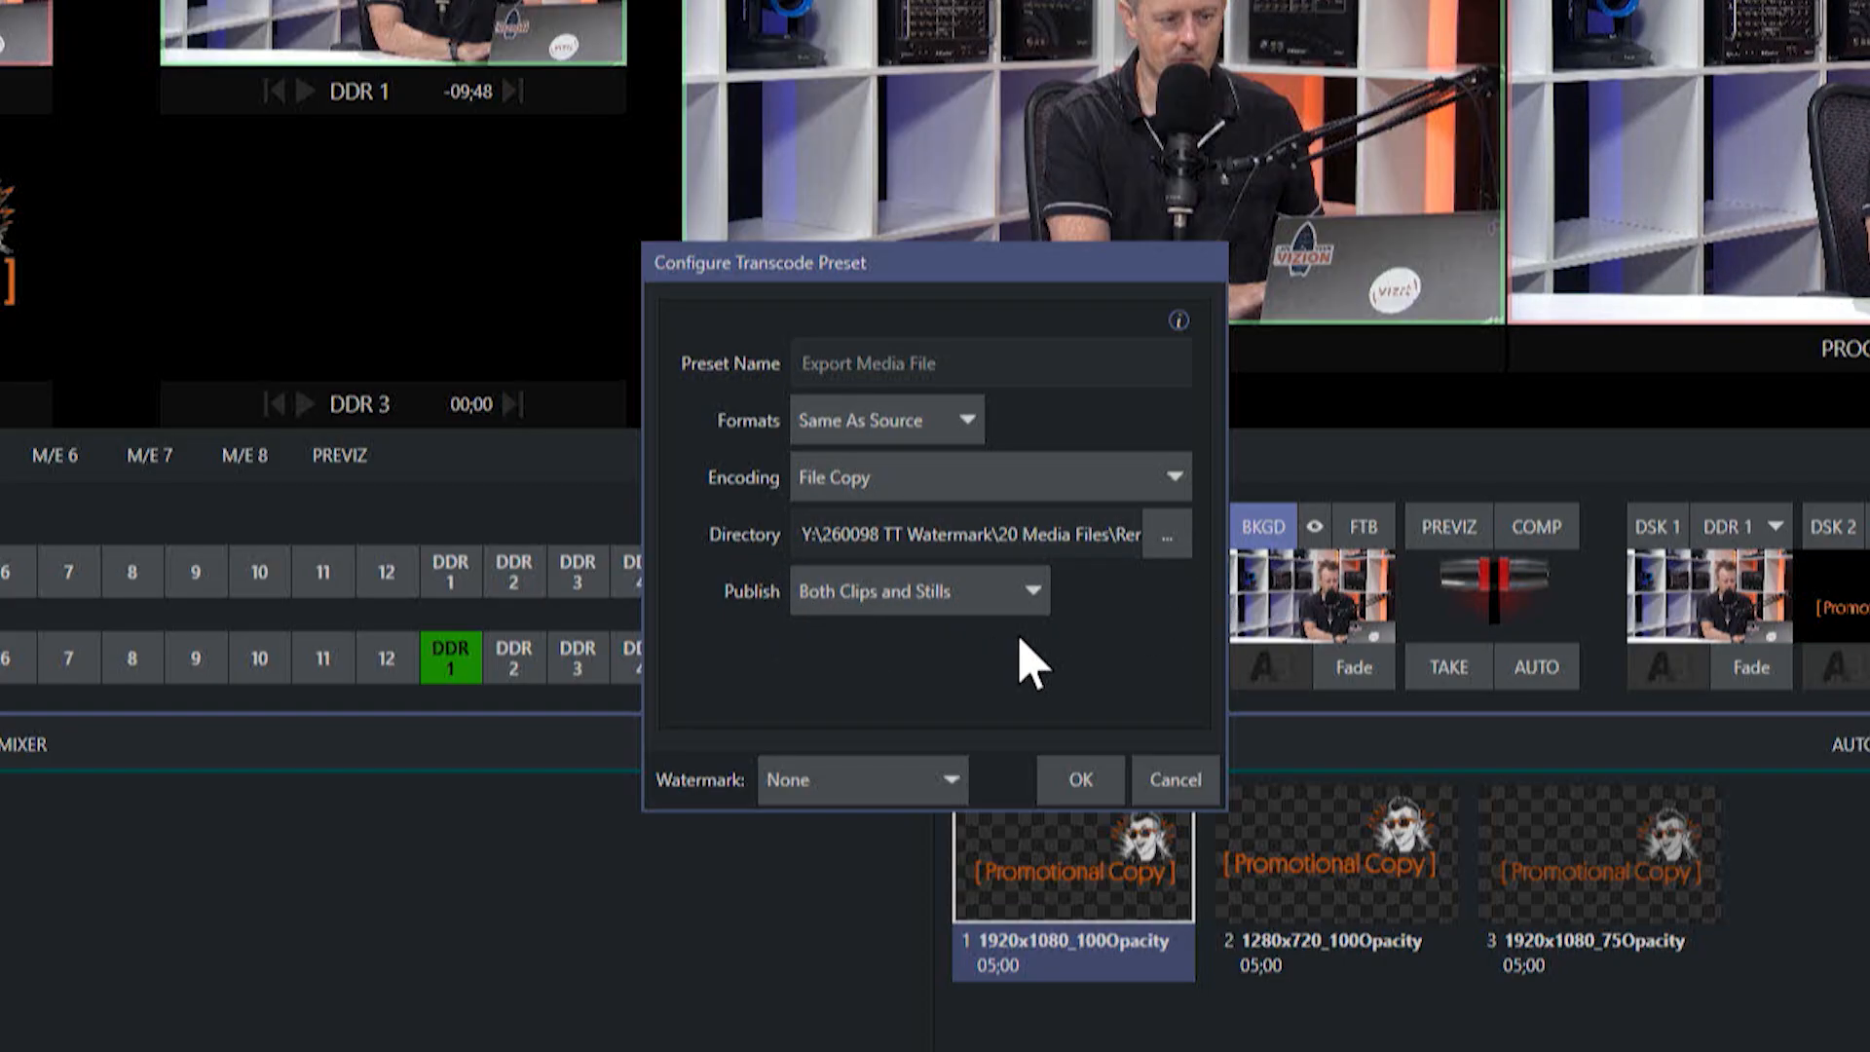
Set the preset's watermark to the 1920x1080_100Opacity PNG from the 20 Media Files folder and save the preset.
left_click(908, 782)
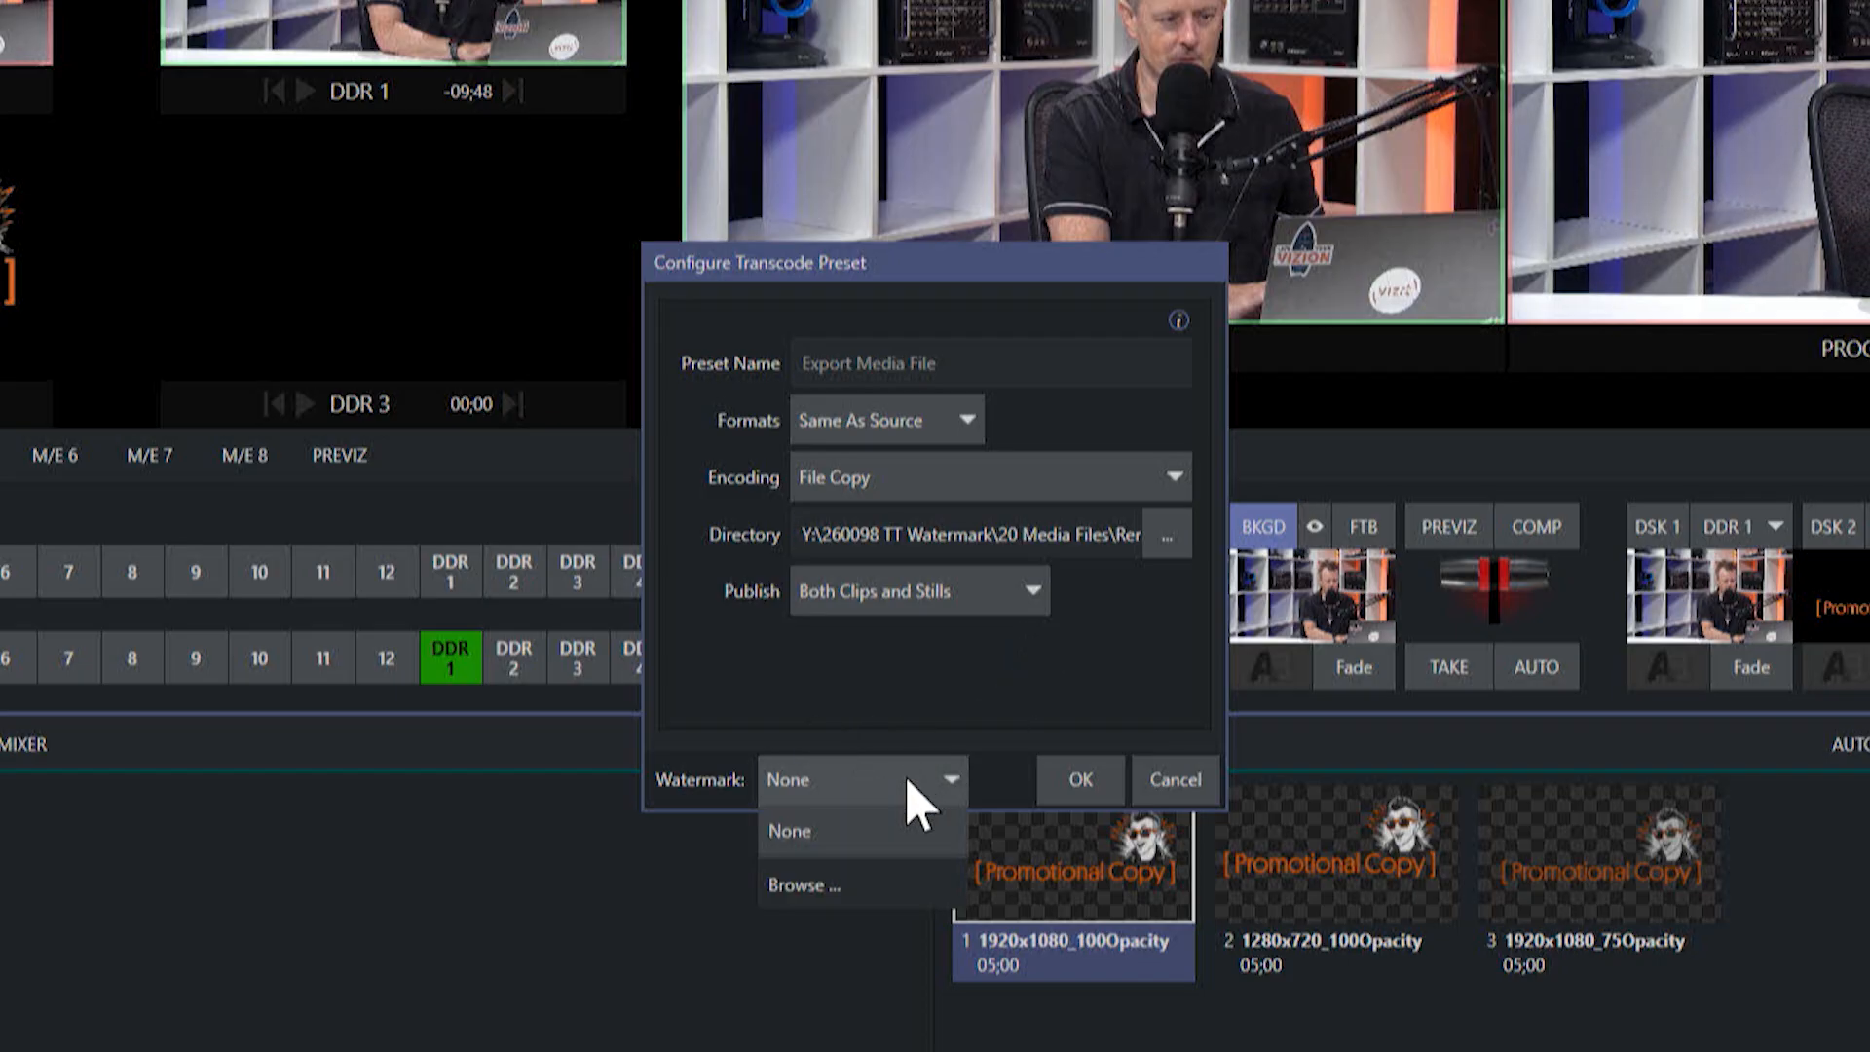
left_click(862, 886)
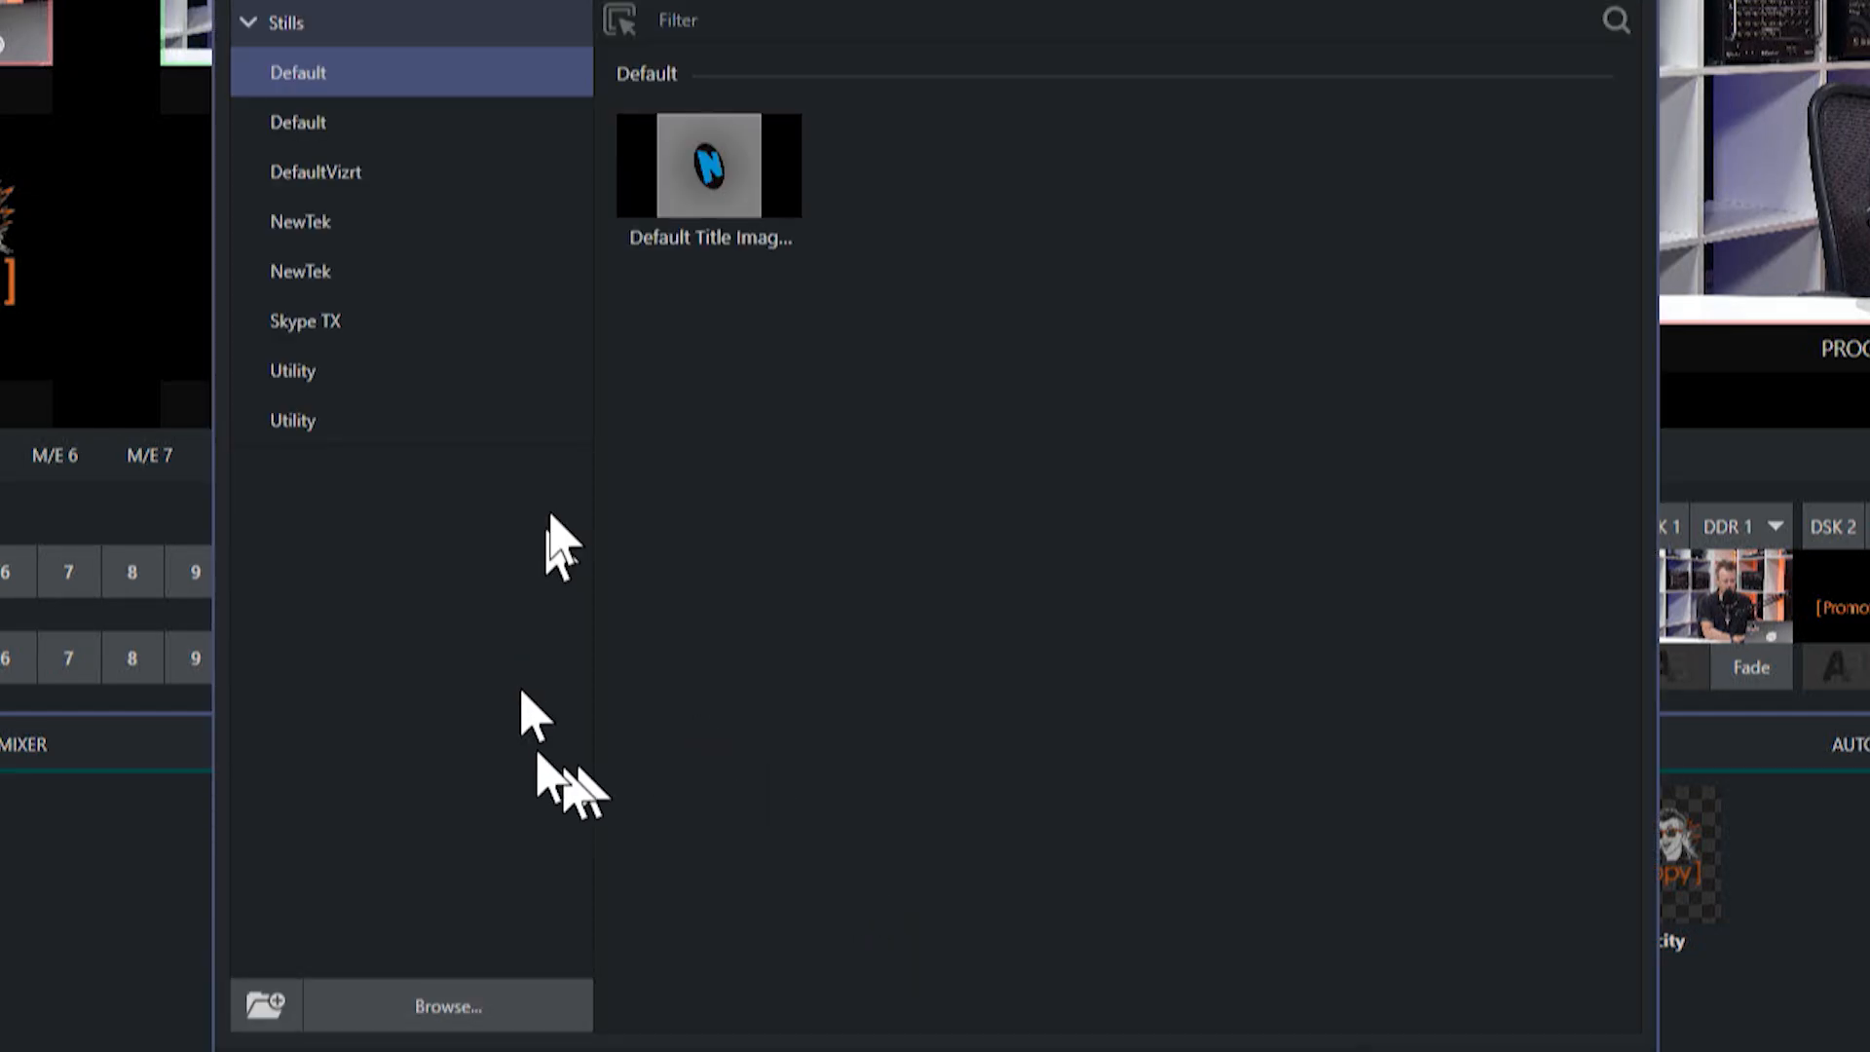
left_click(490, 1023)
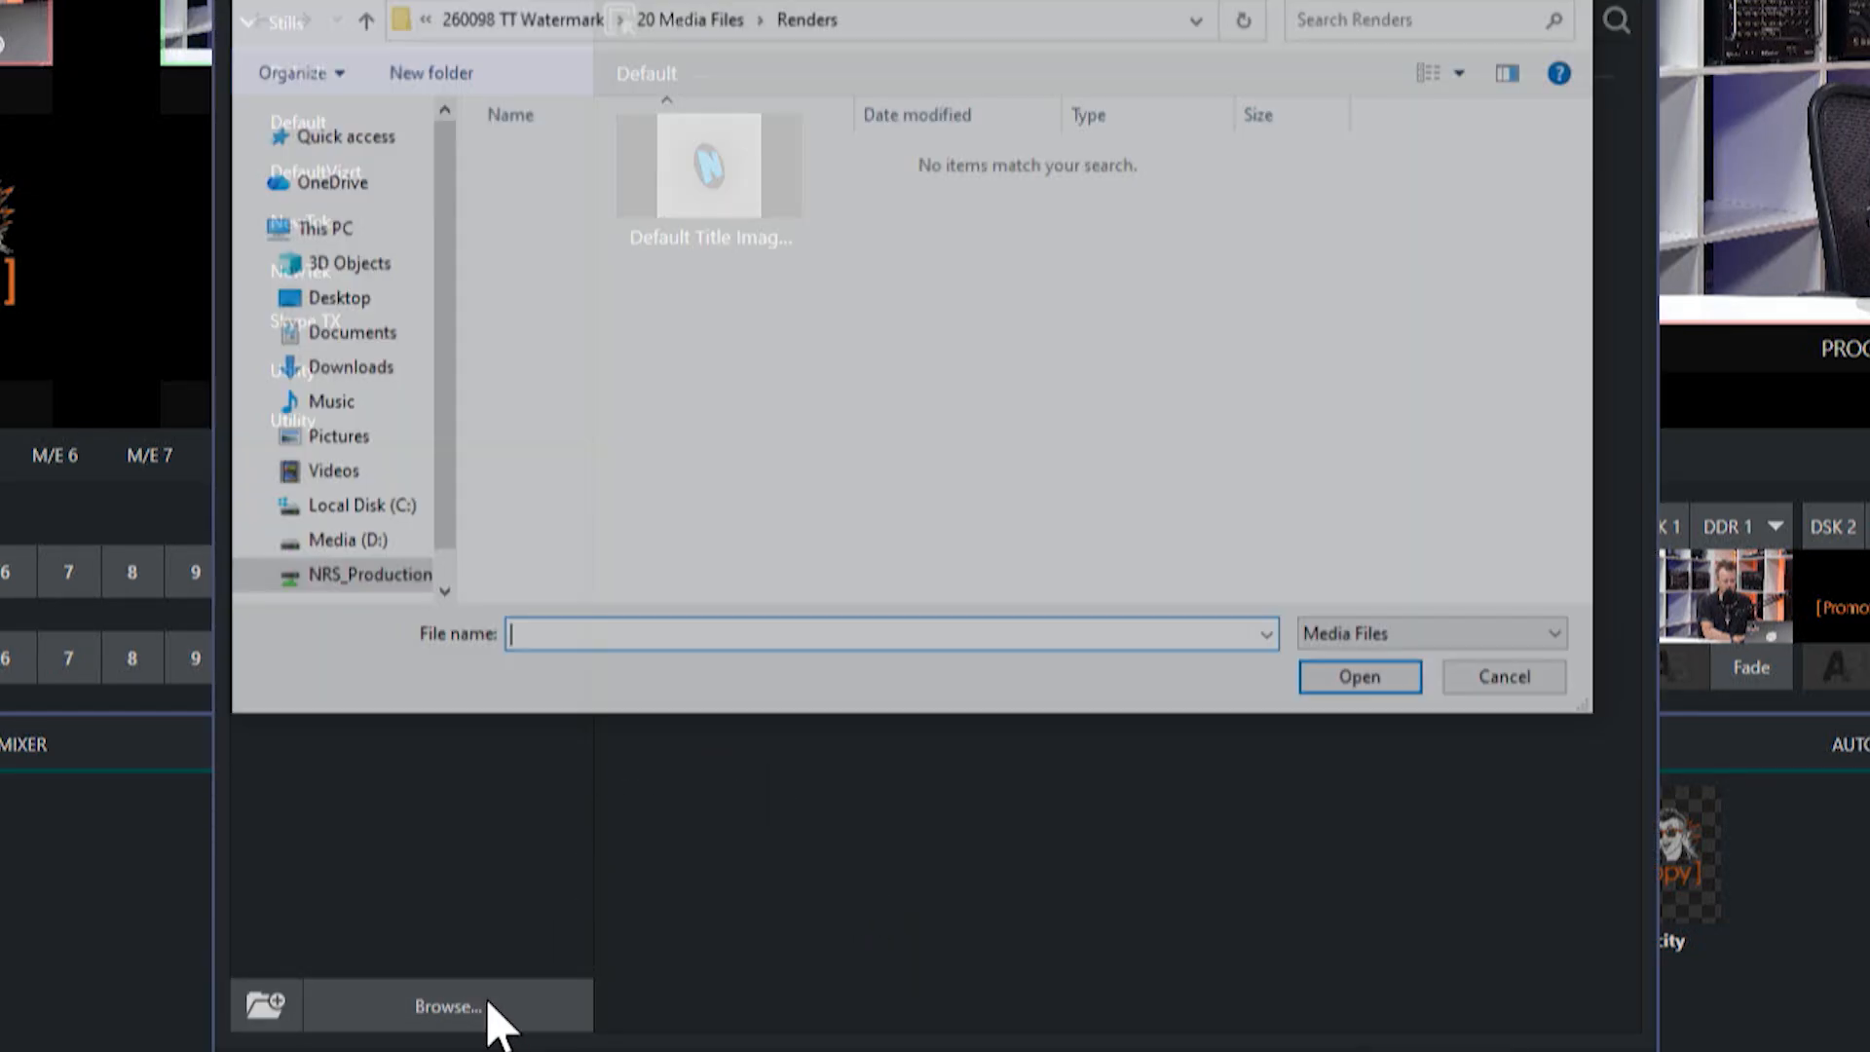
left_click(699, 17)
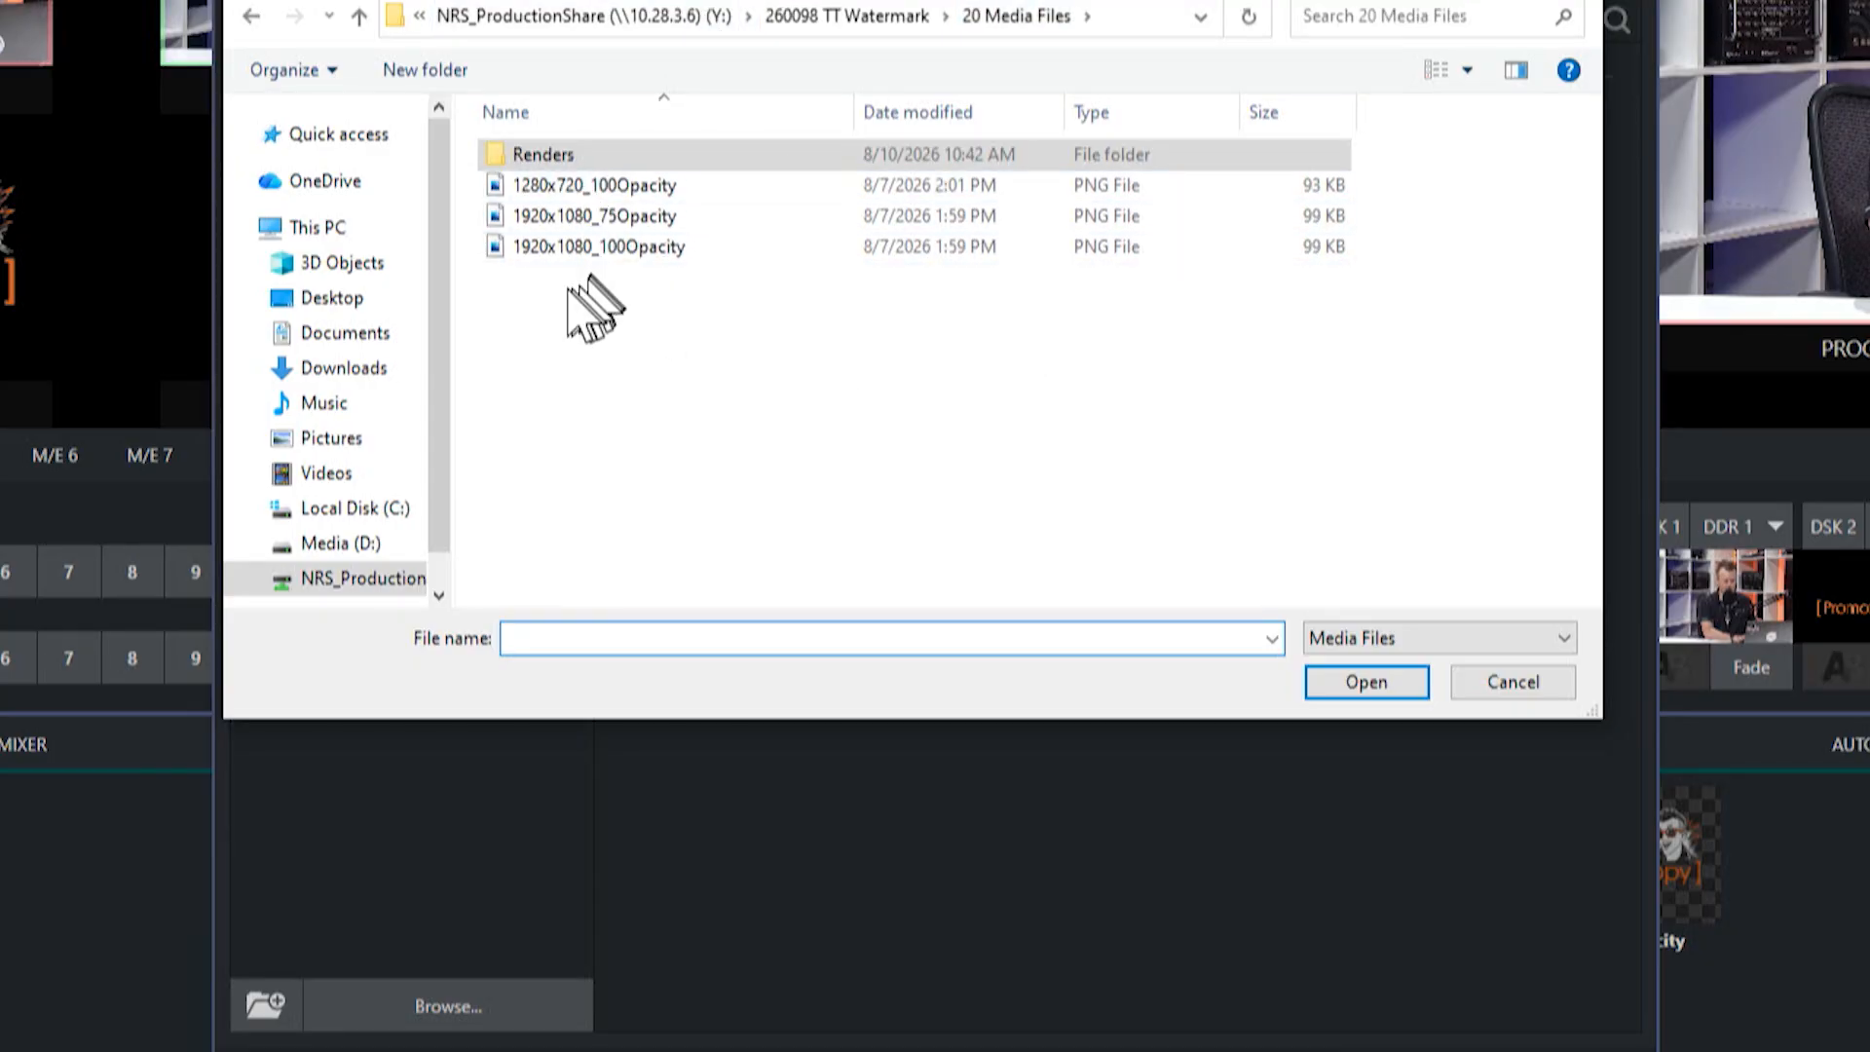
left_click(521, 251)
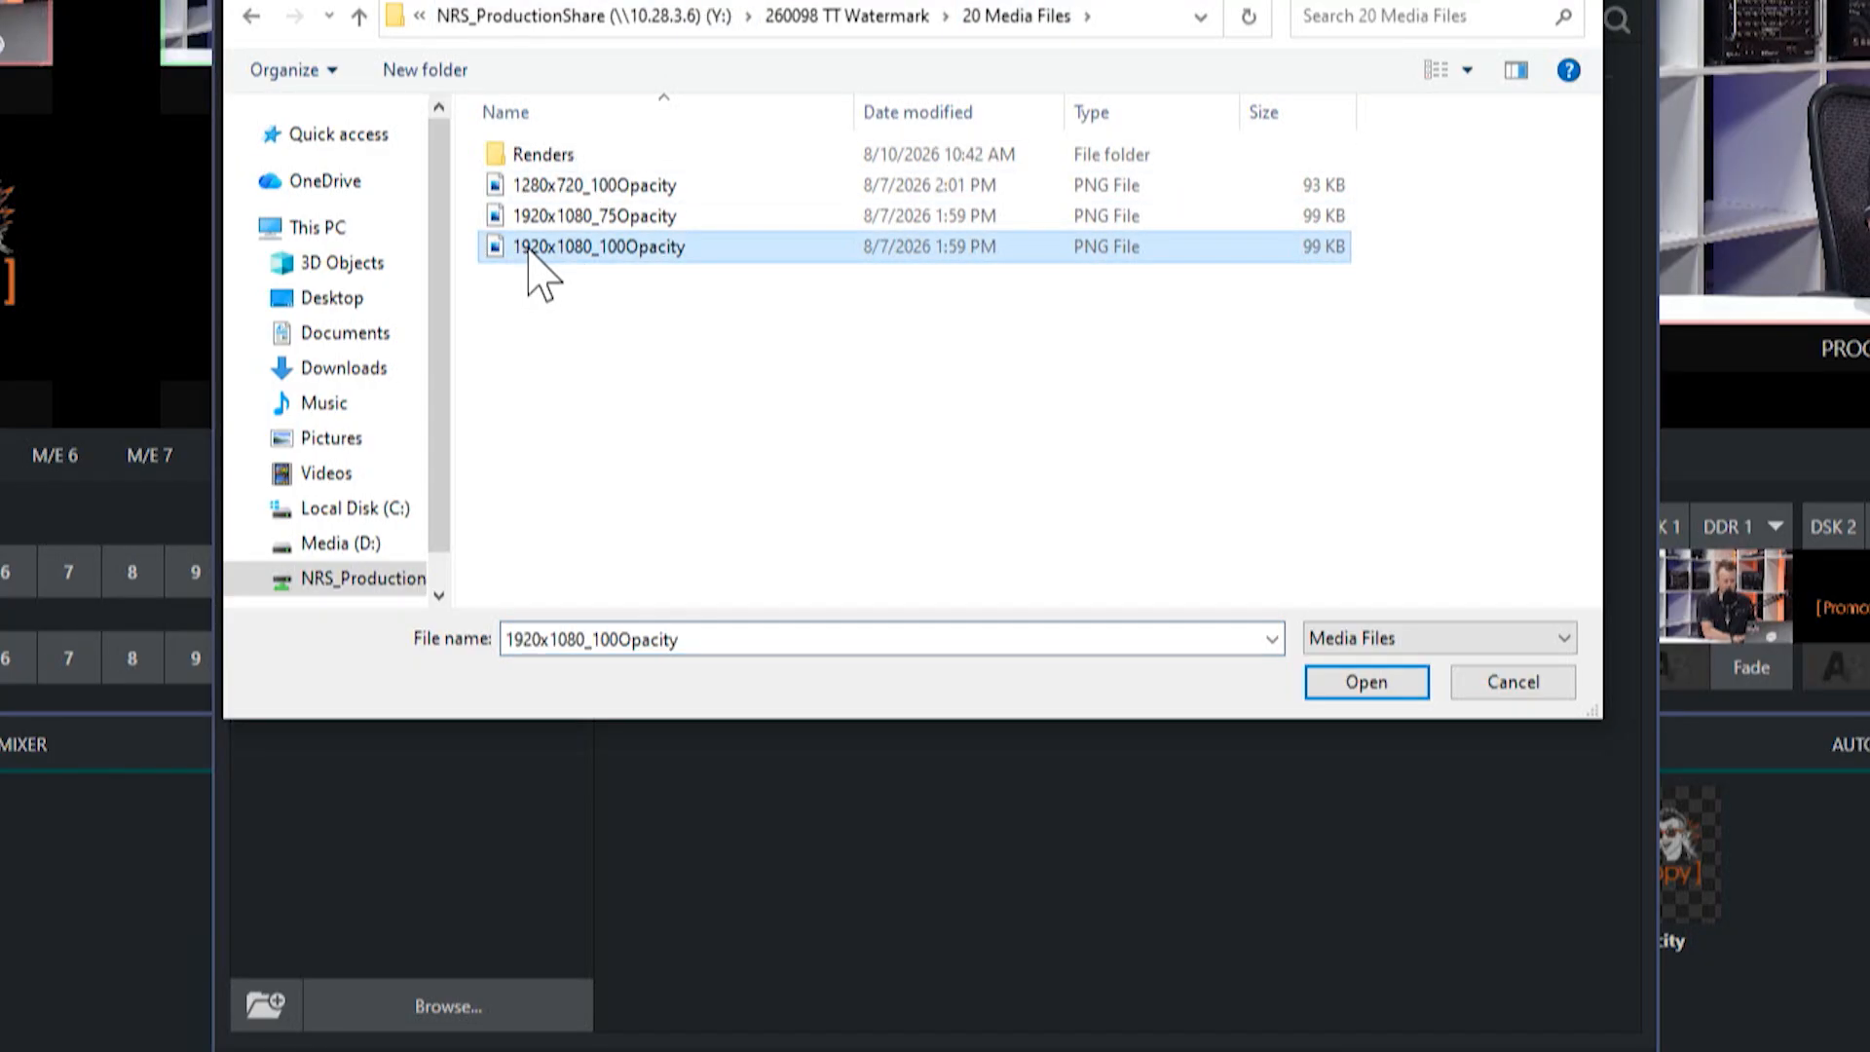
left_click(1363, 682)
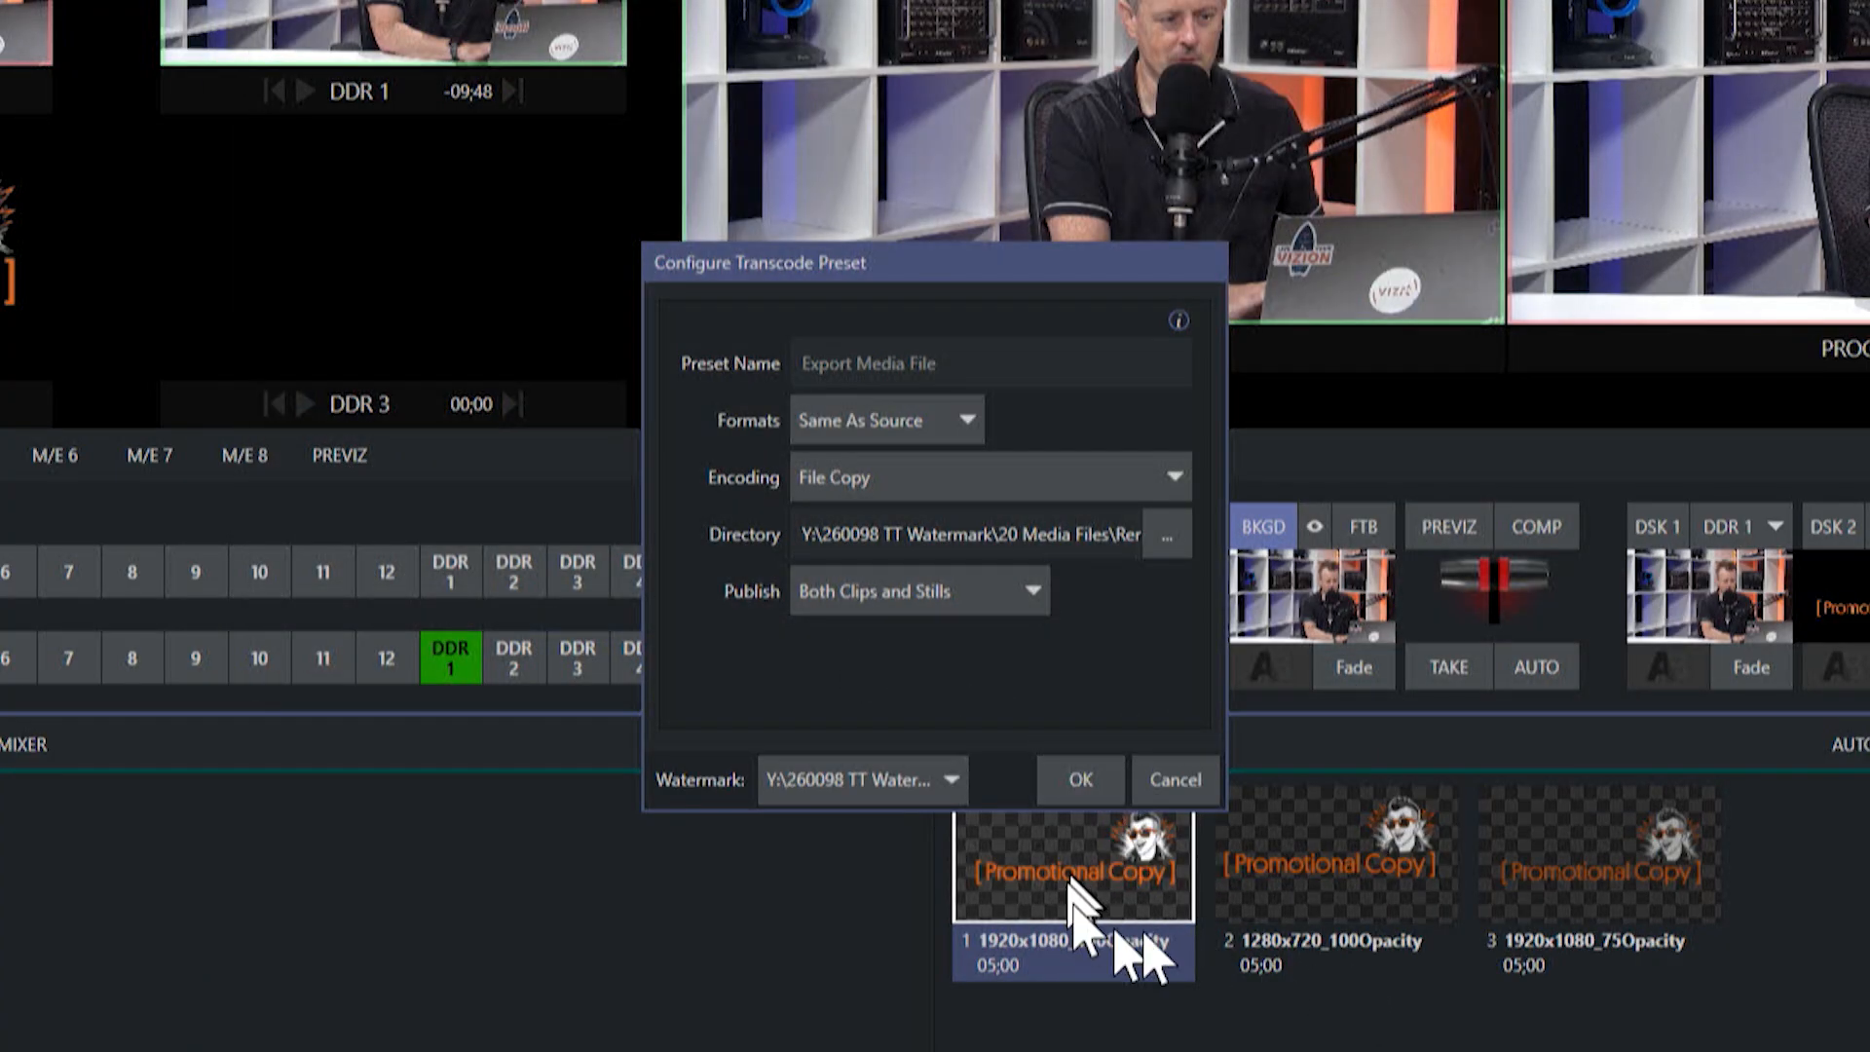
left_click(1071, 782)
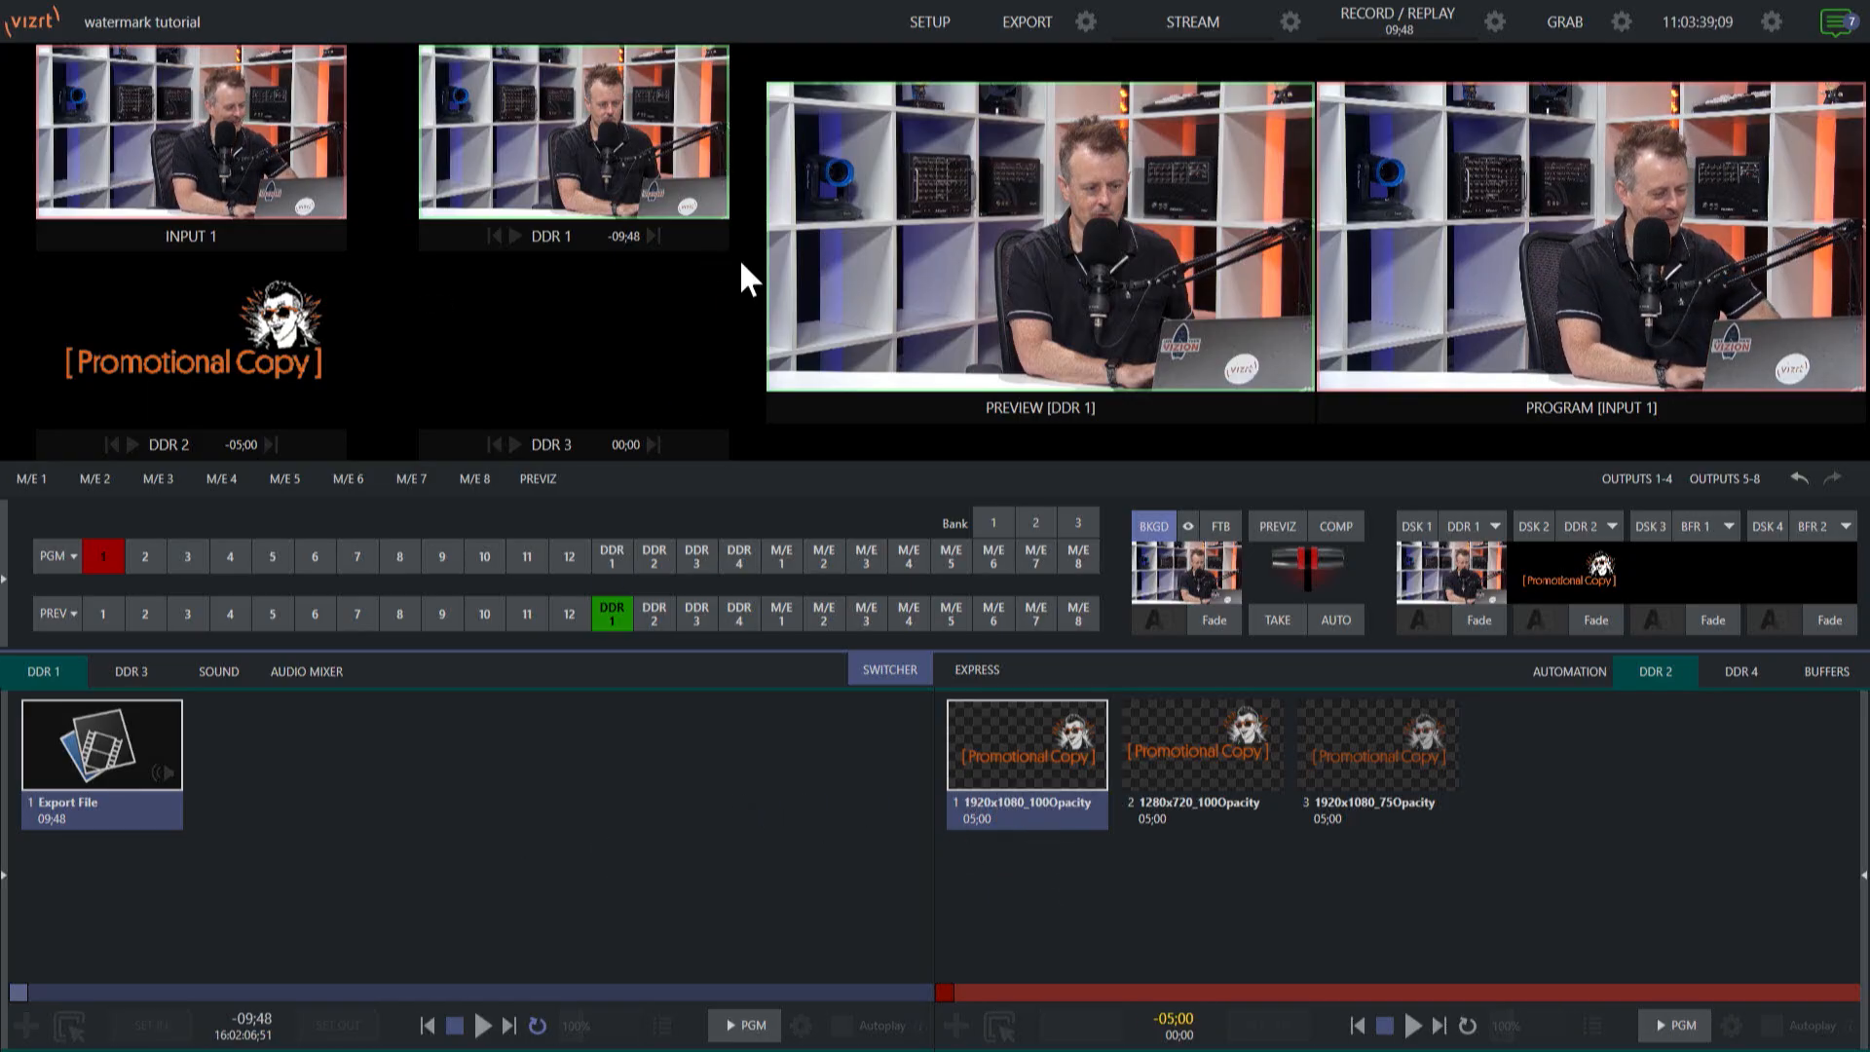
left_click(1087, 20)
left_click(1101, 51)
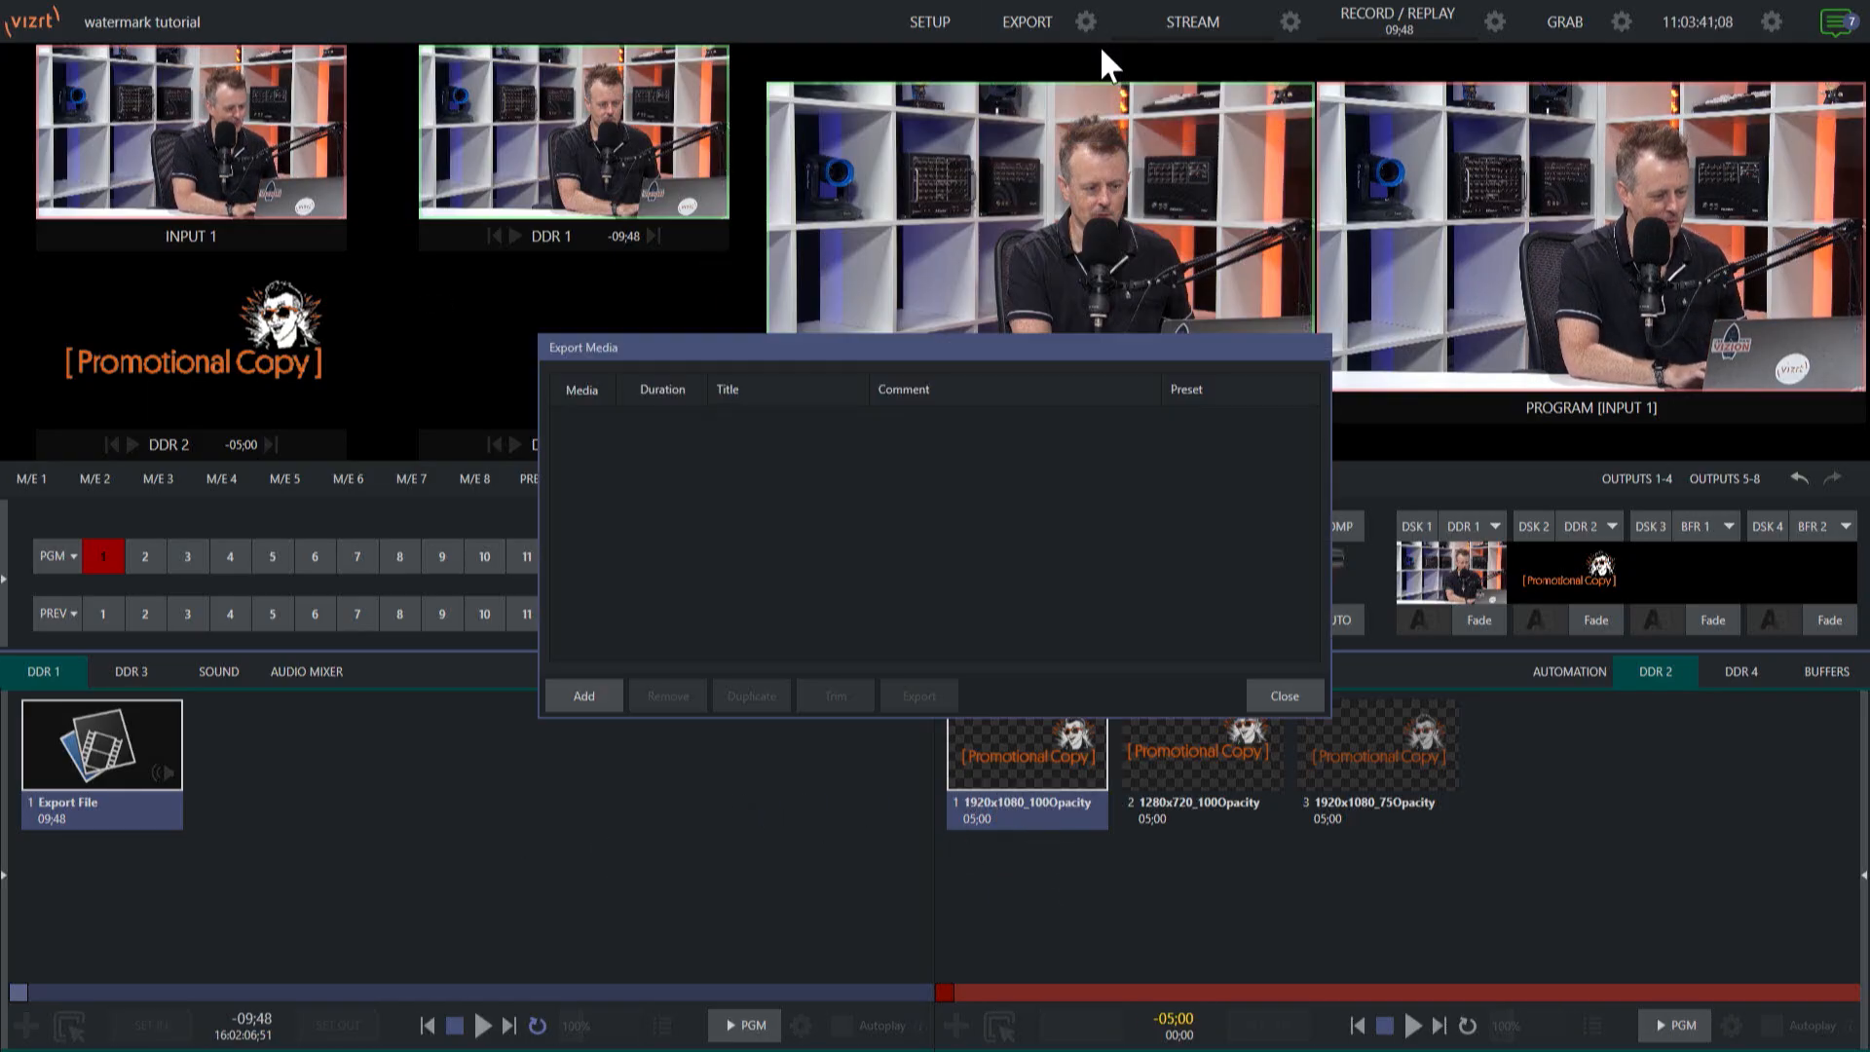
left_click(1283, 694)
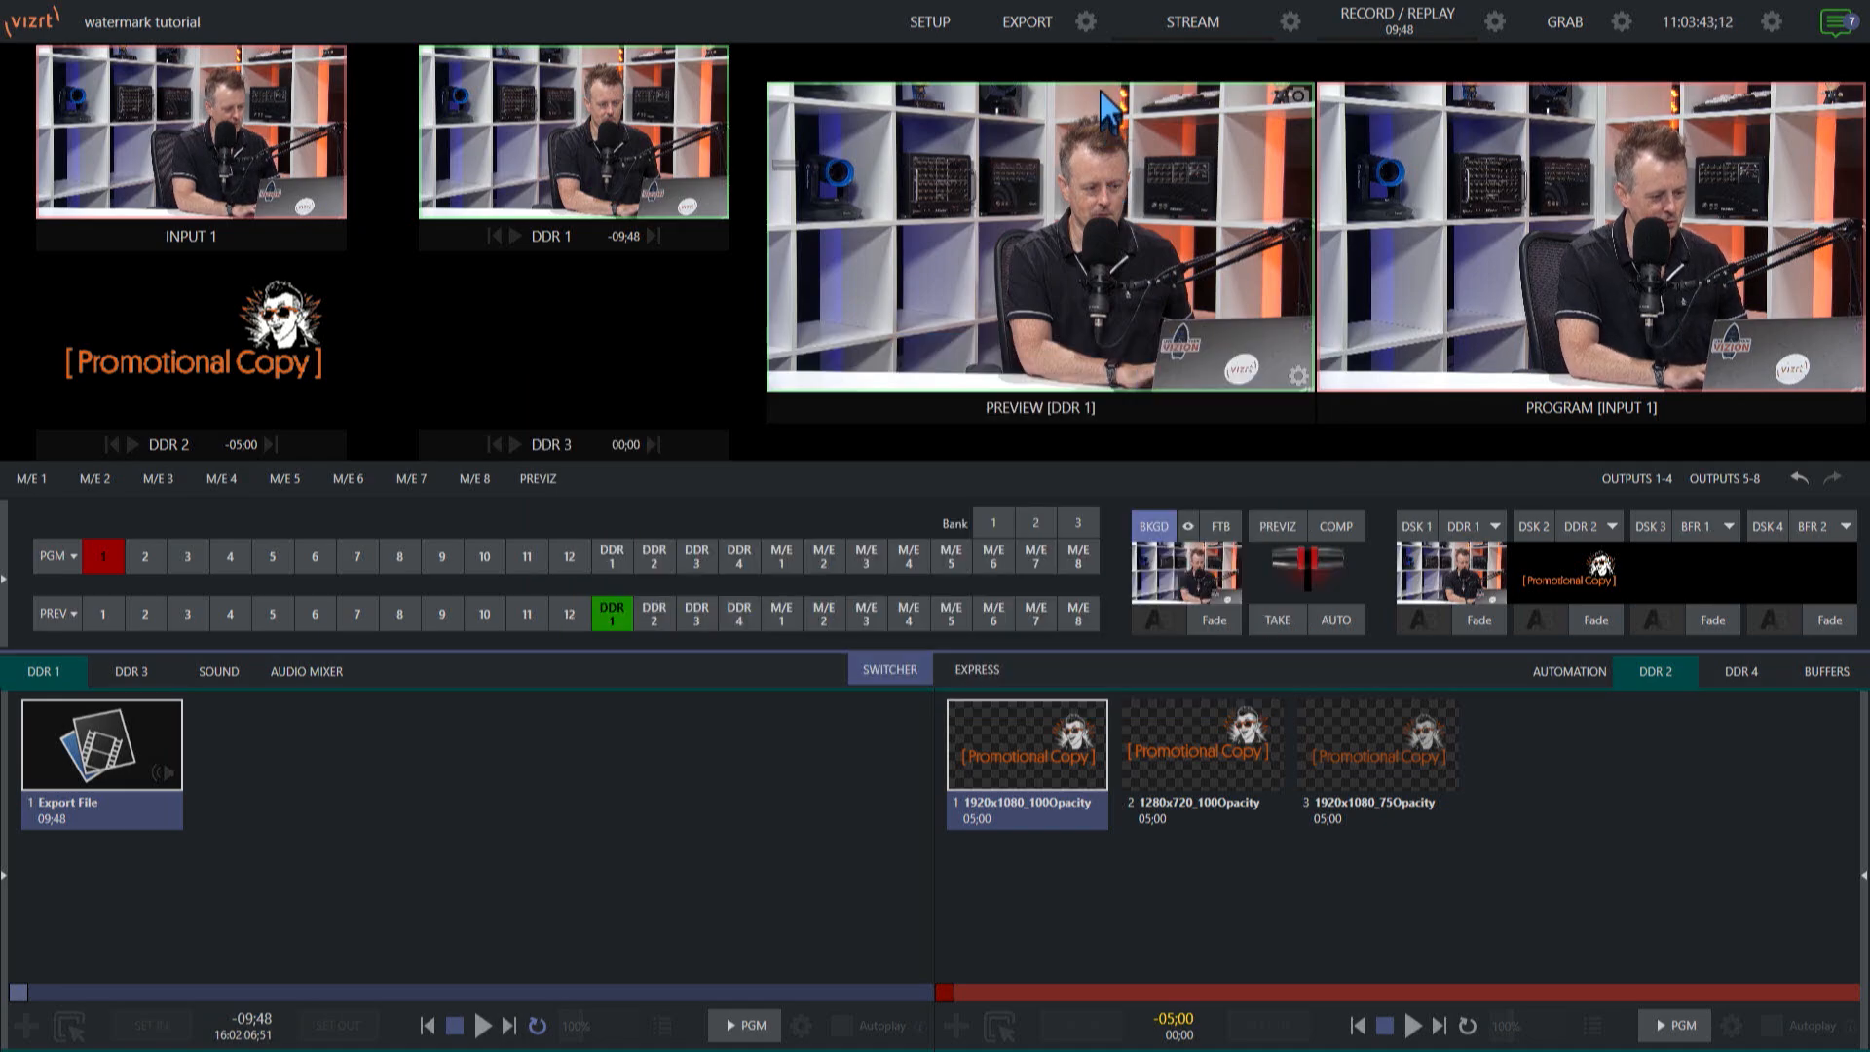
Check which watermark file is assigned in the Export Media File preset.
left_click(1089, 19)
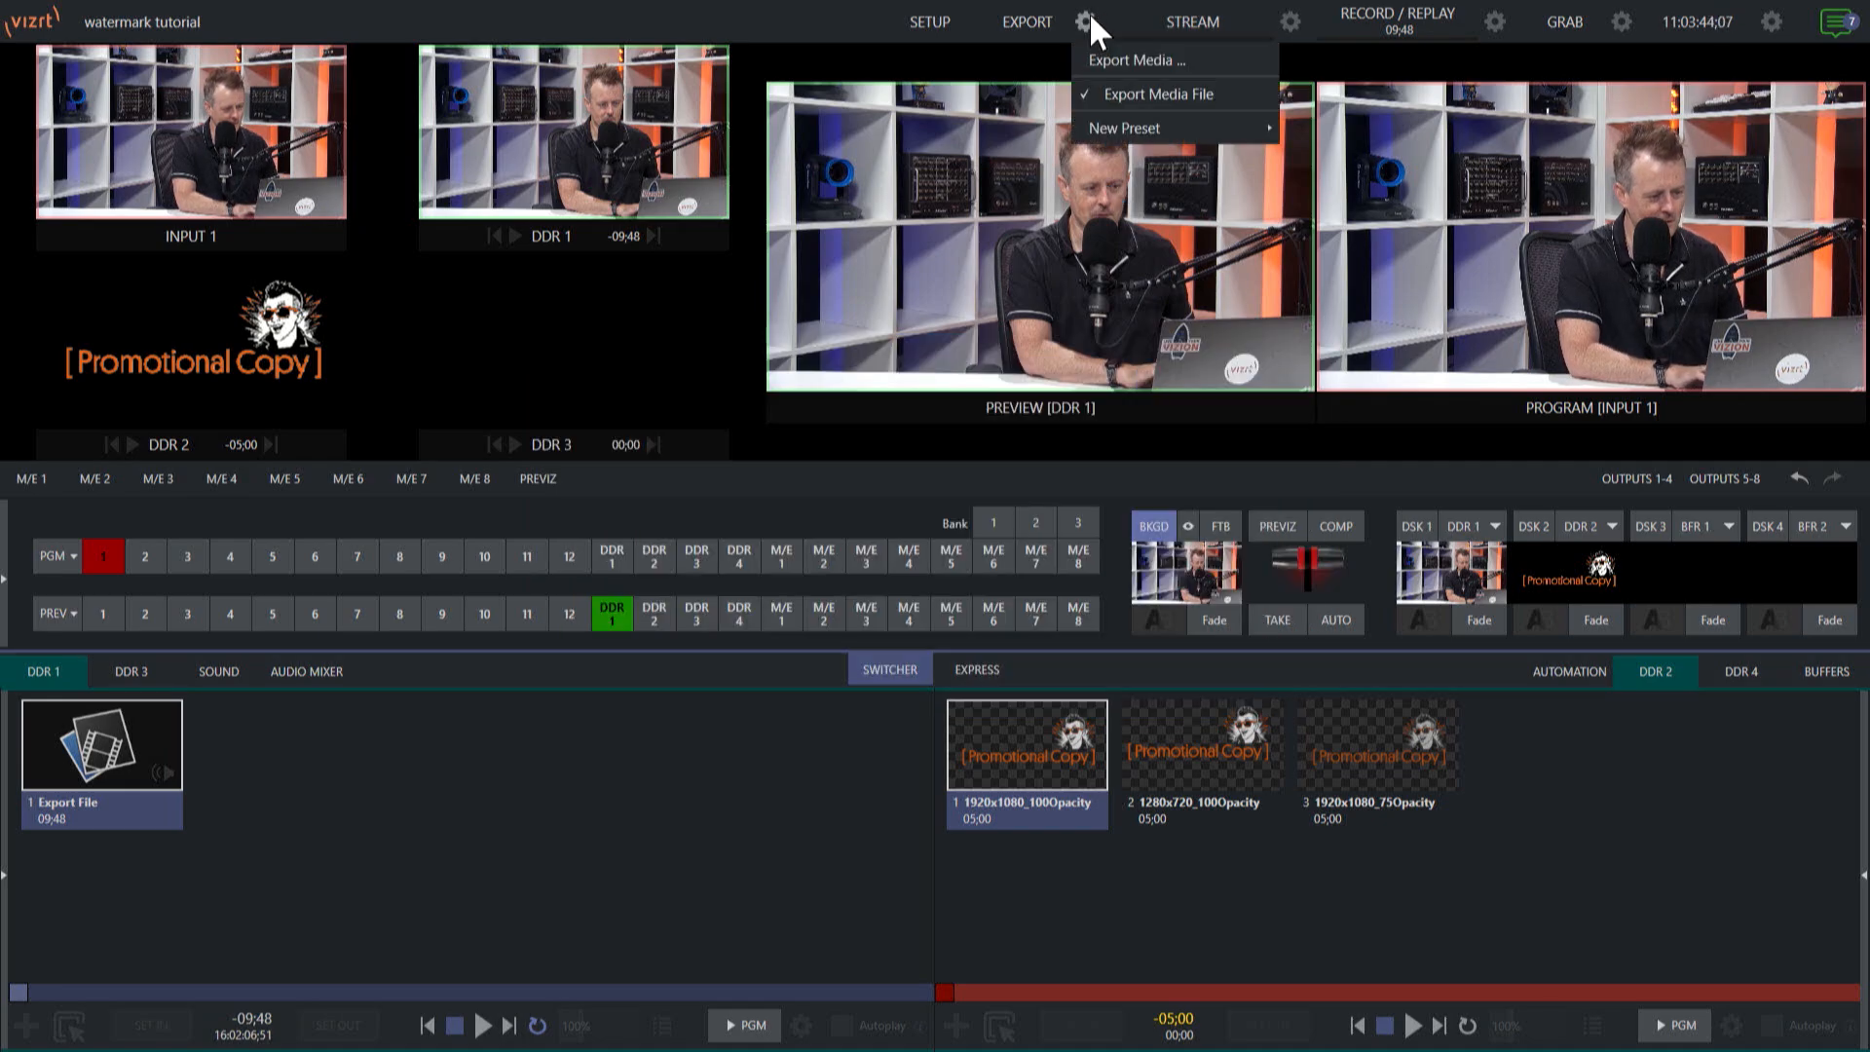
left_click(1242, 109)
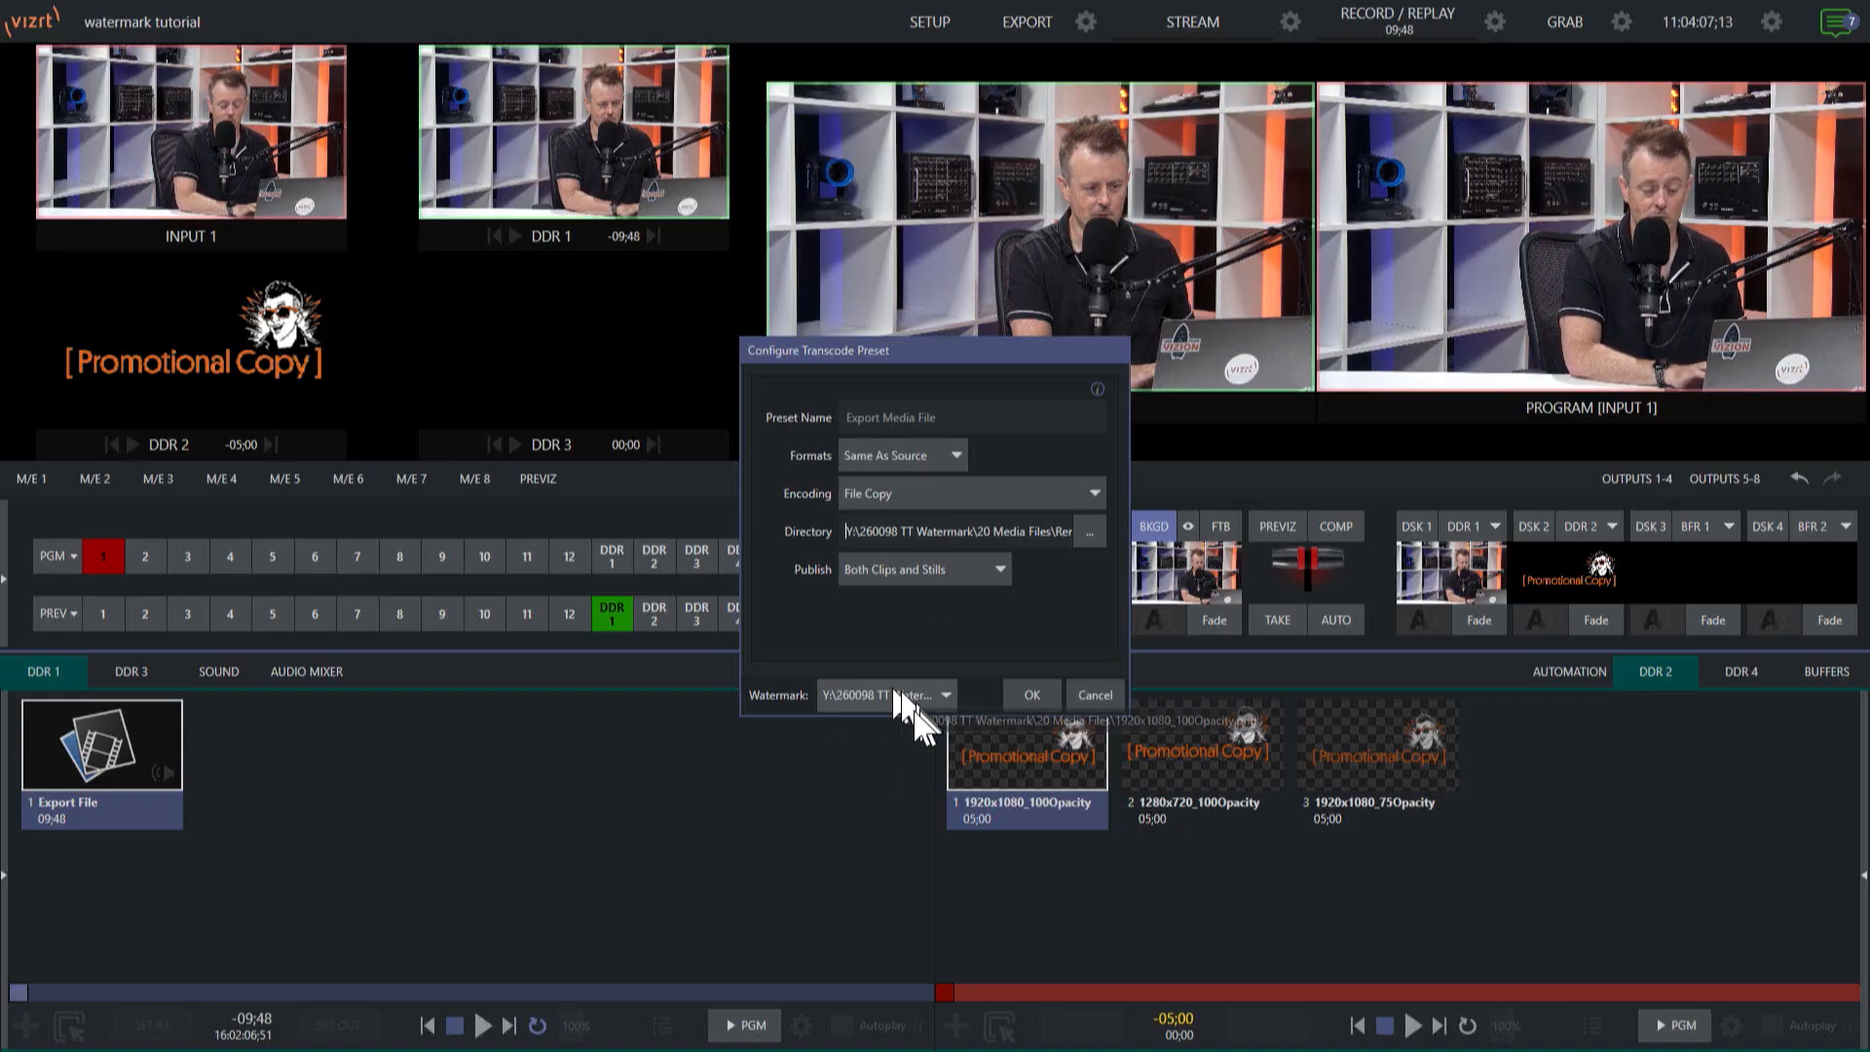
left_click(1032, 693)
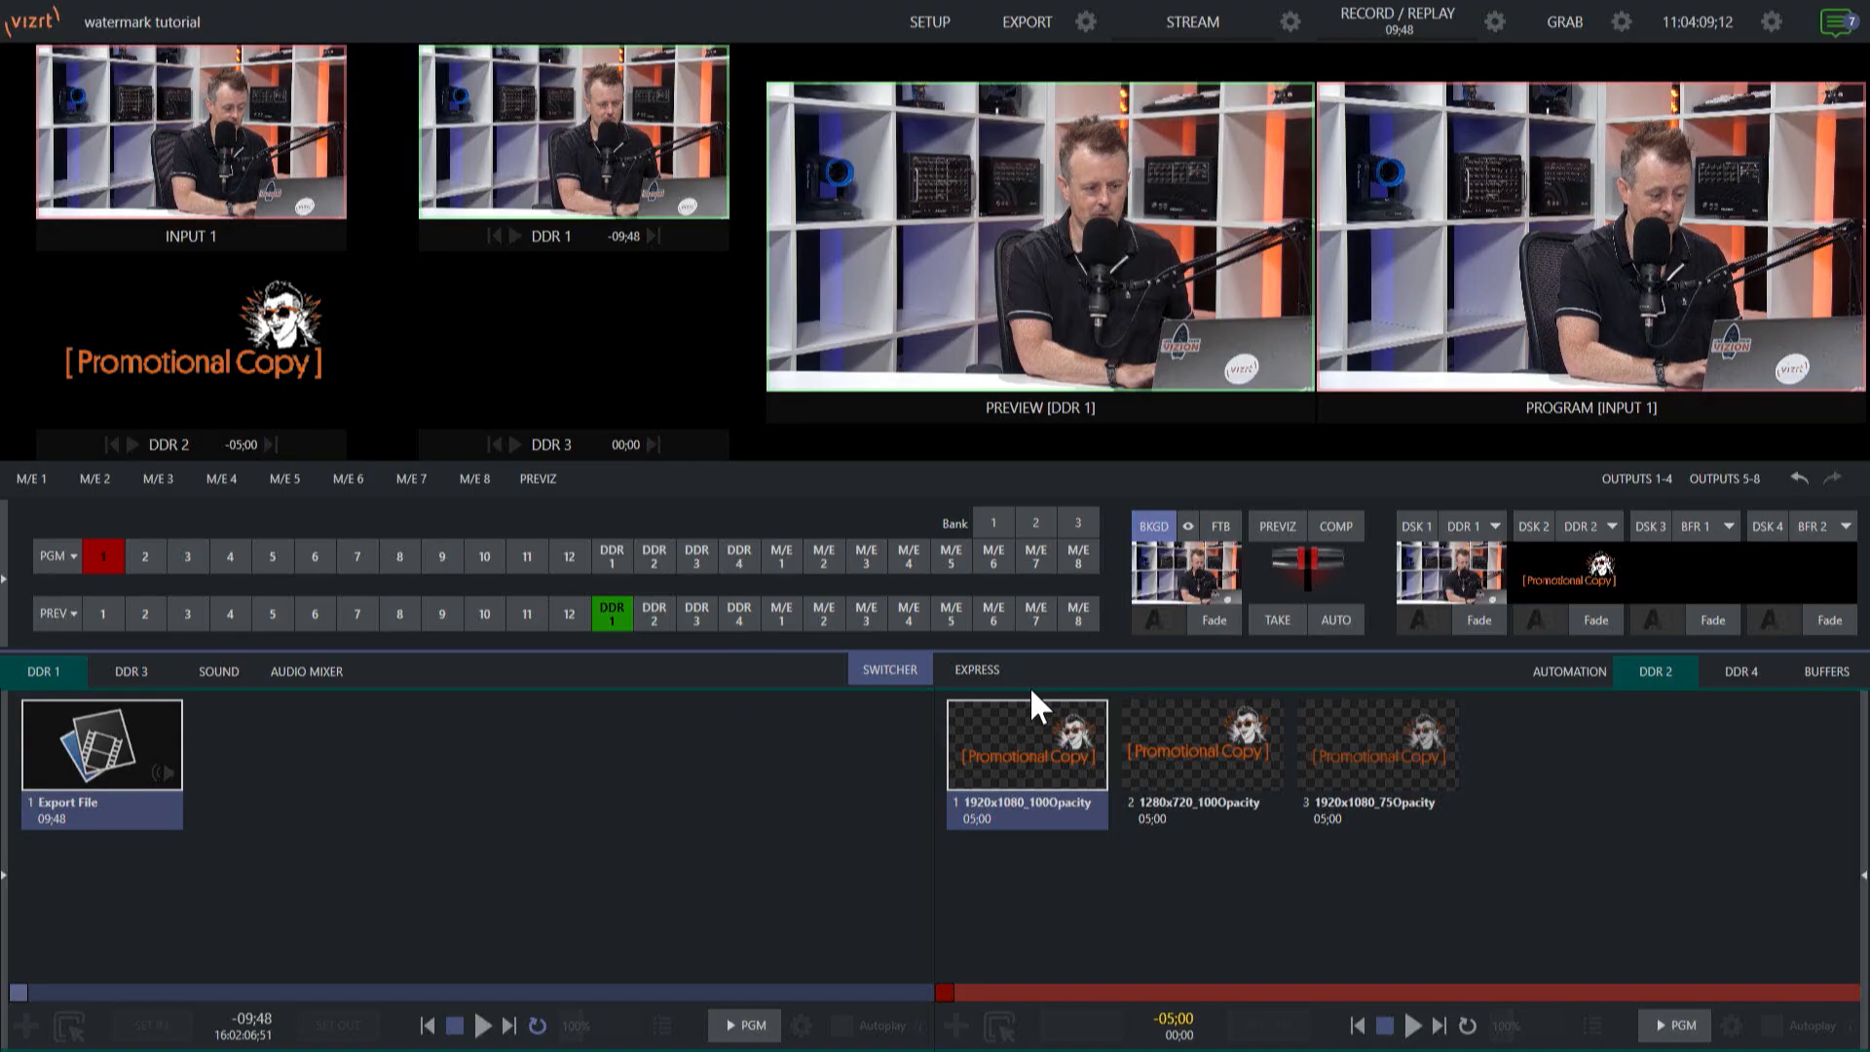
left_click(1084, 21)
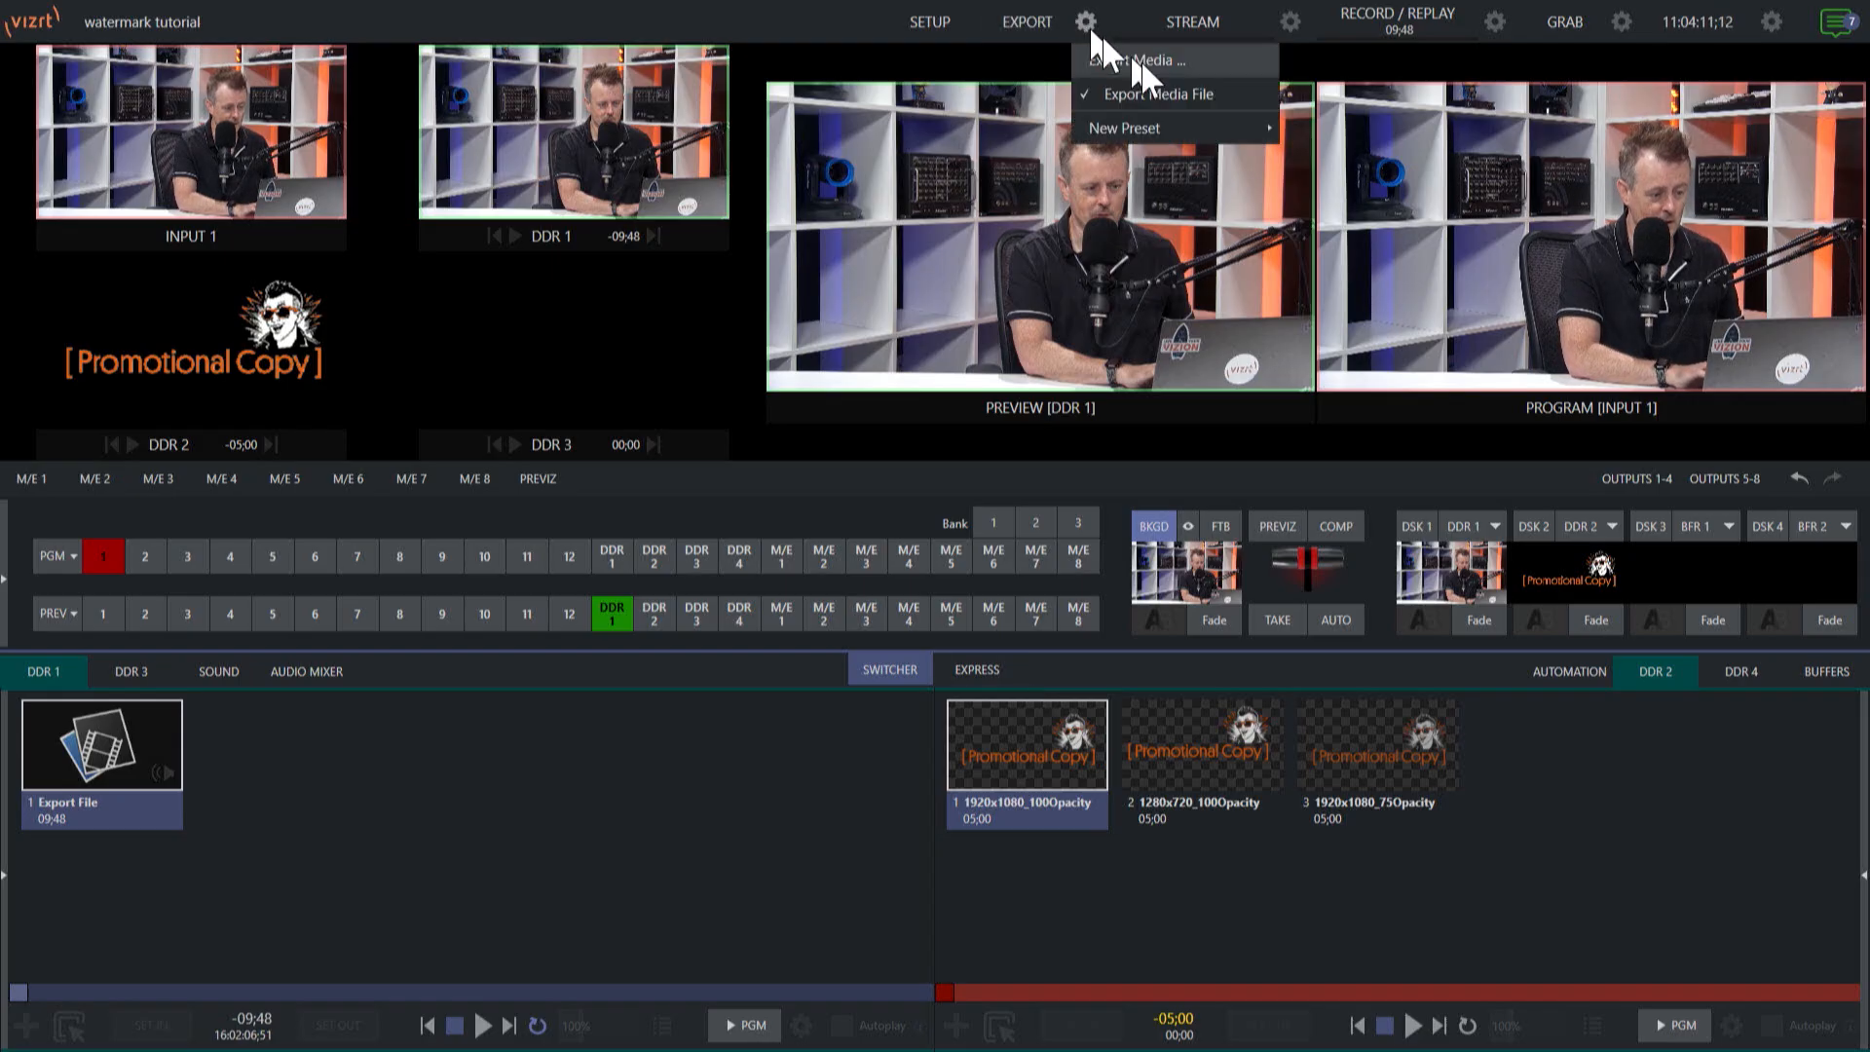
left_click(1148, 61)
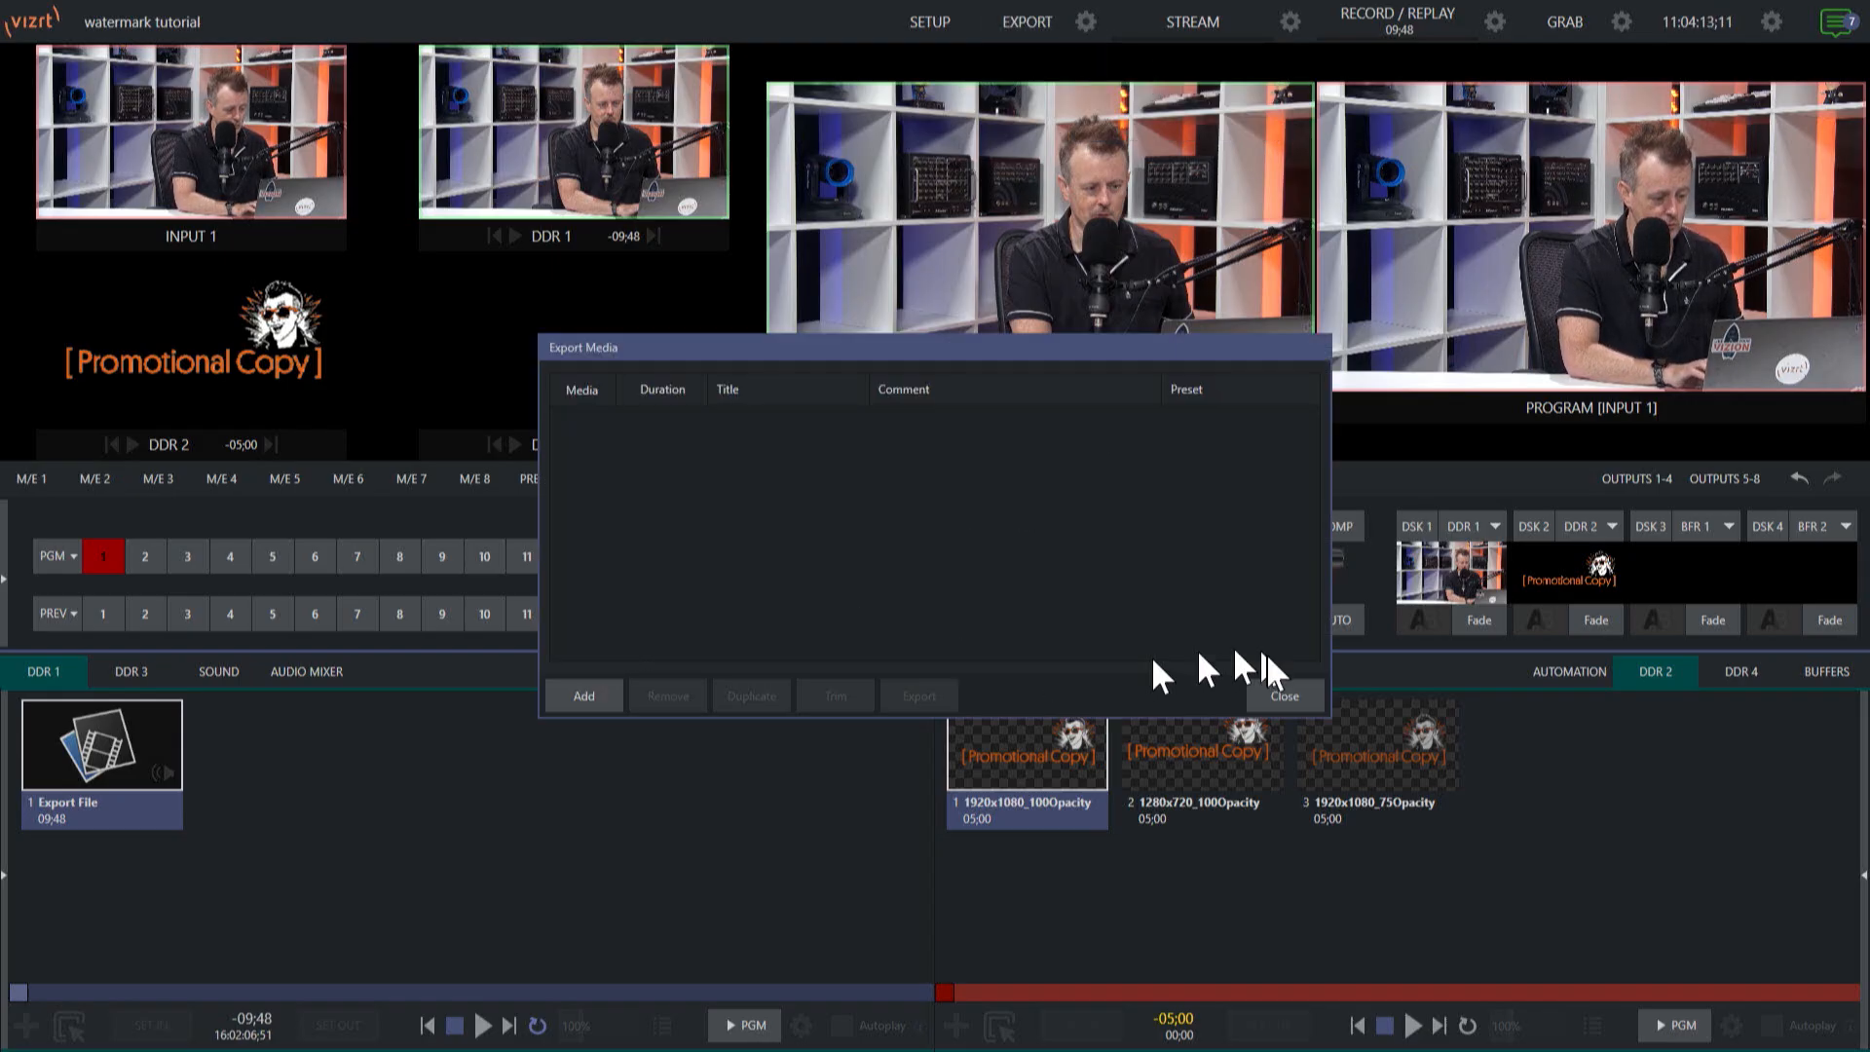
left_click(1265, 687)
Queue the DDR 1 Export File clip for media export and export it with the Export Media File preset.
right_click(150, 739)
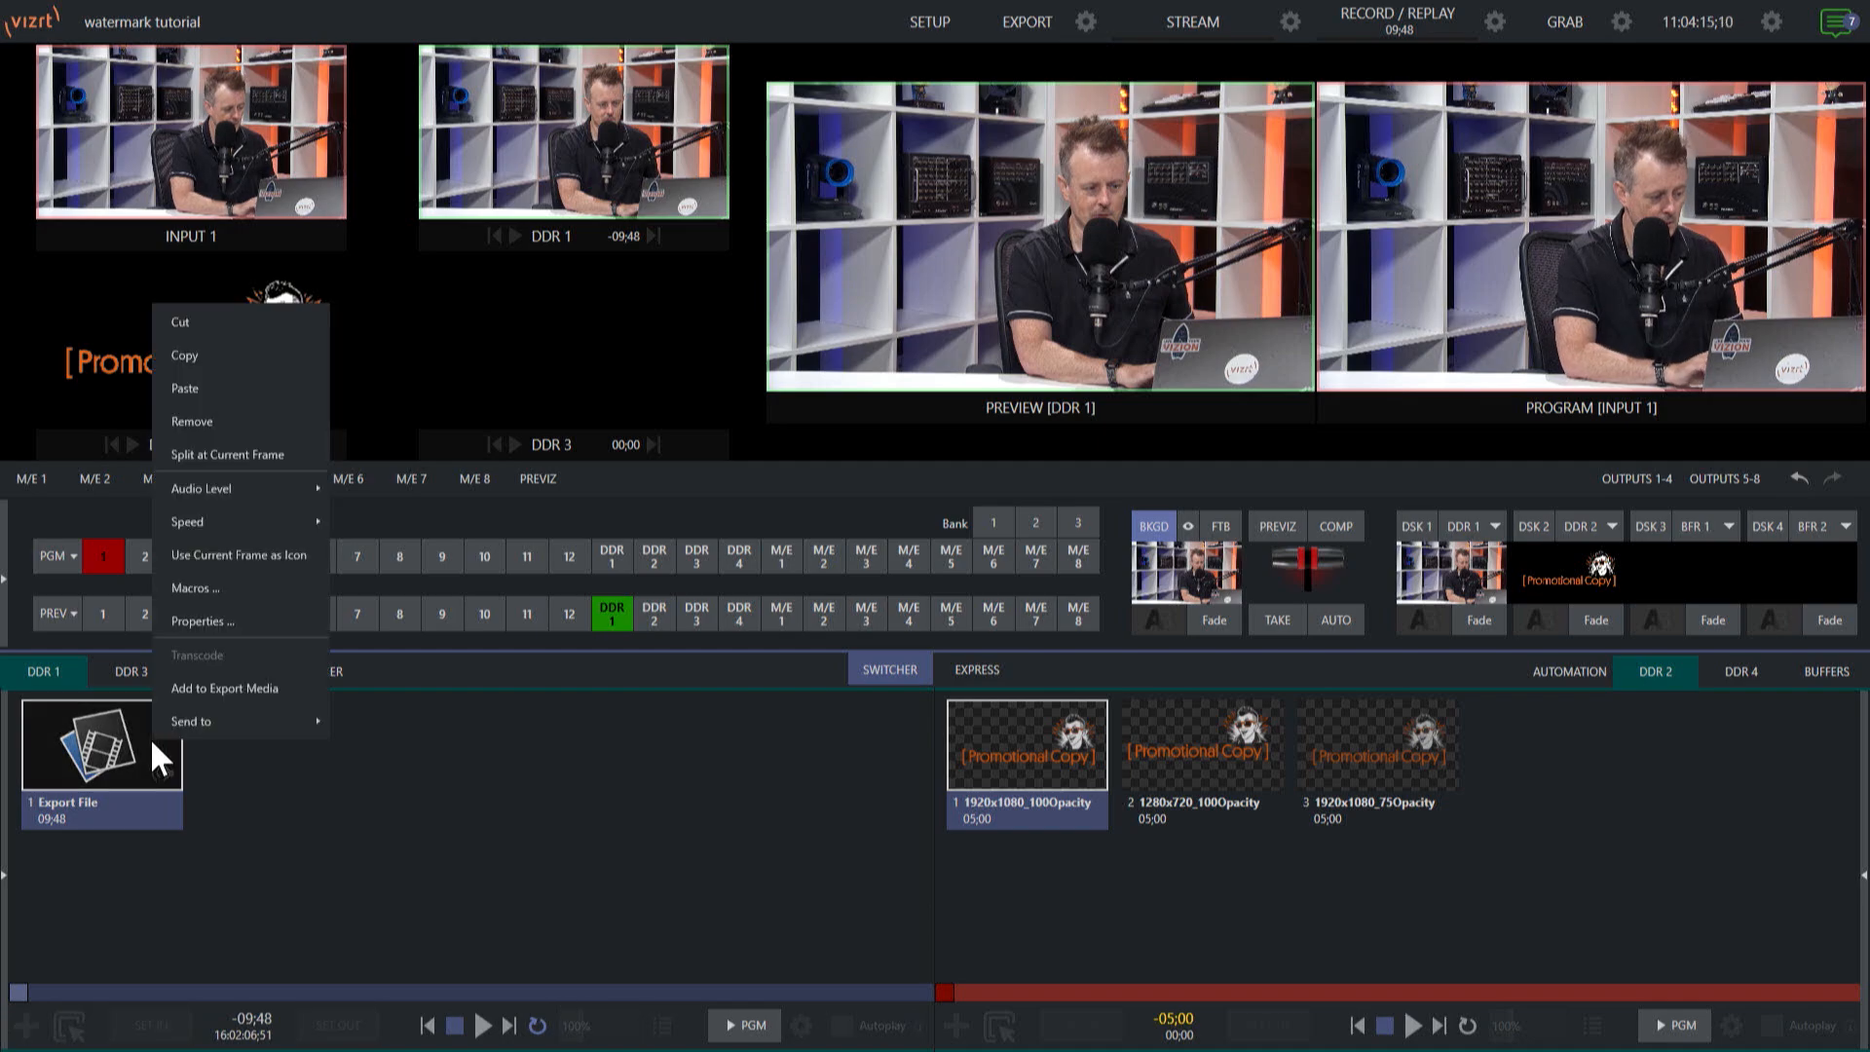
left_click(238, 686)
left_click(1085, 20)
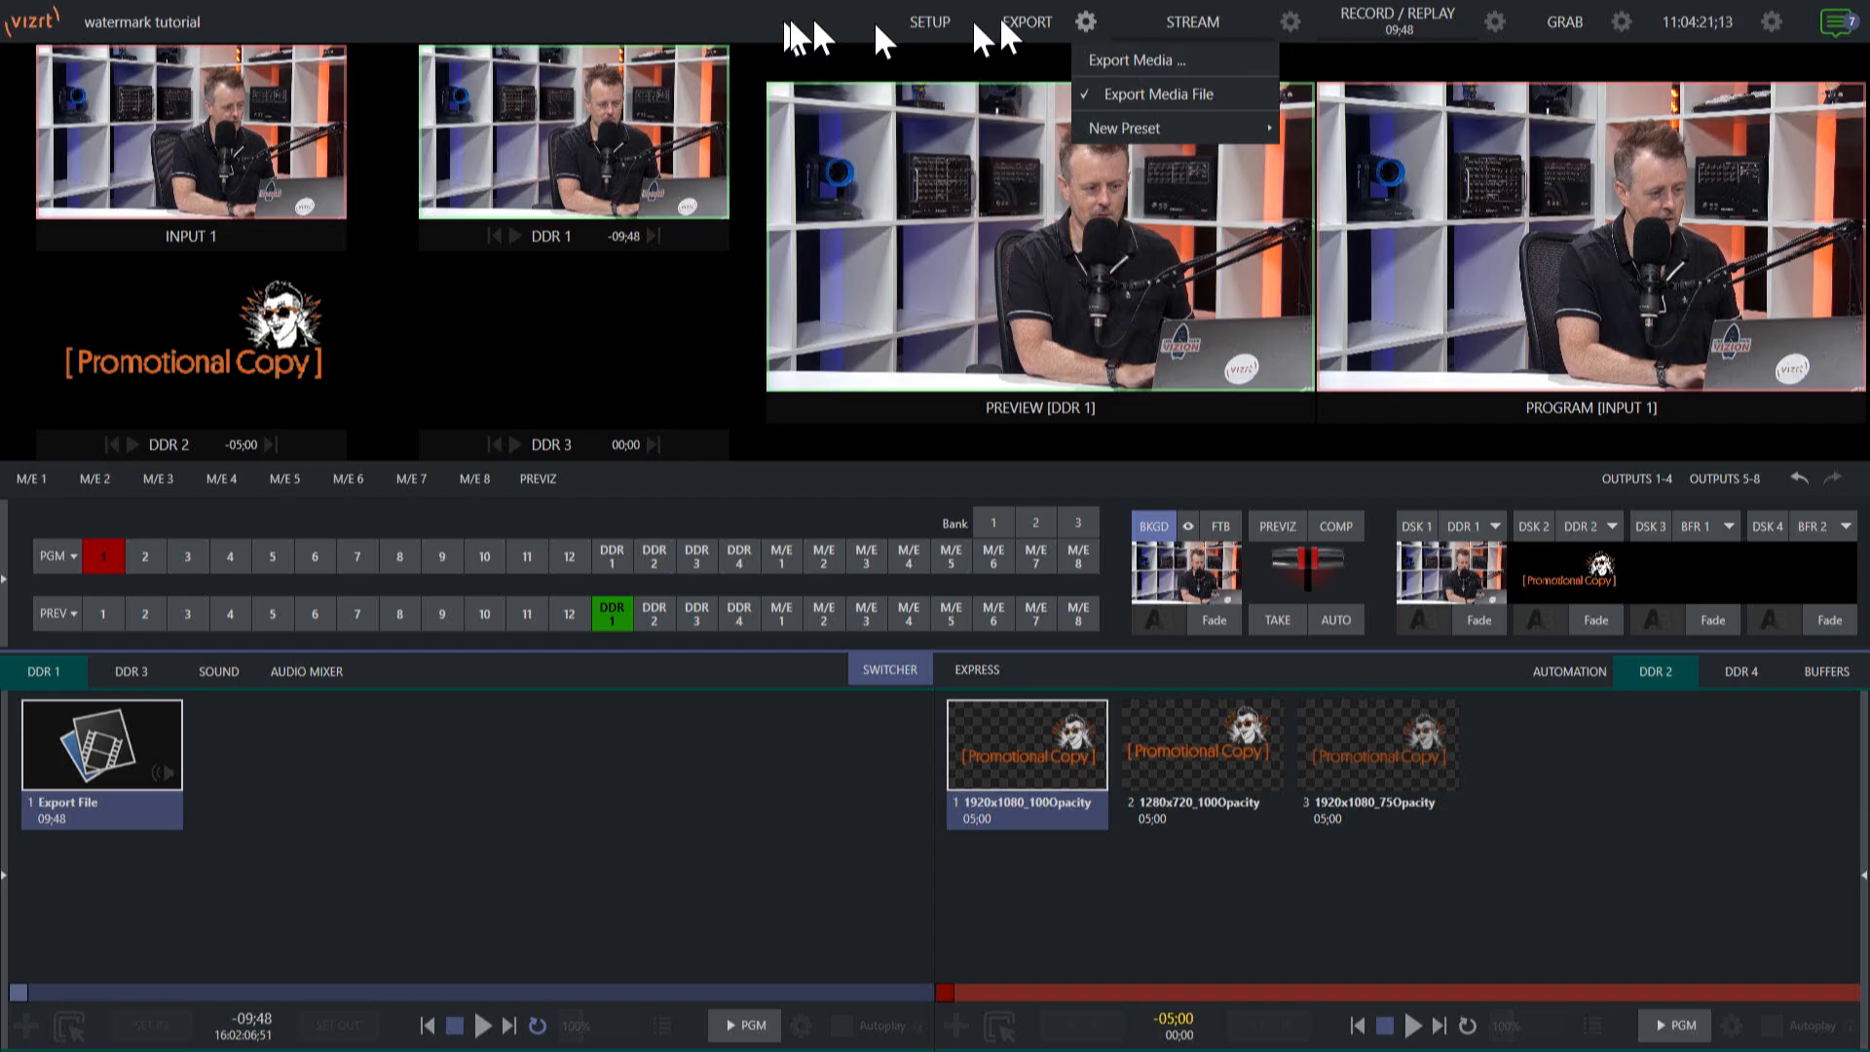
left_click(1144, 59)
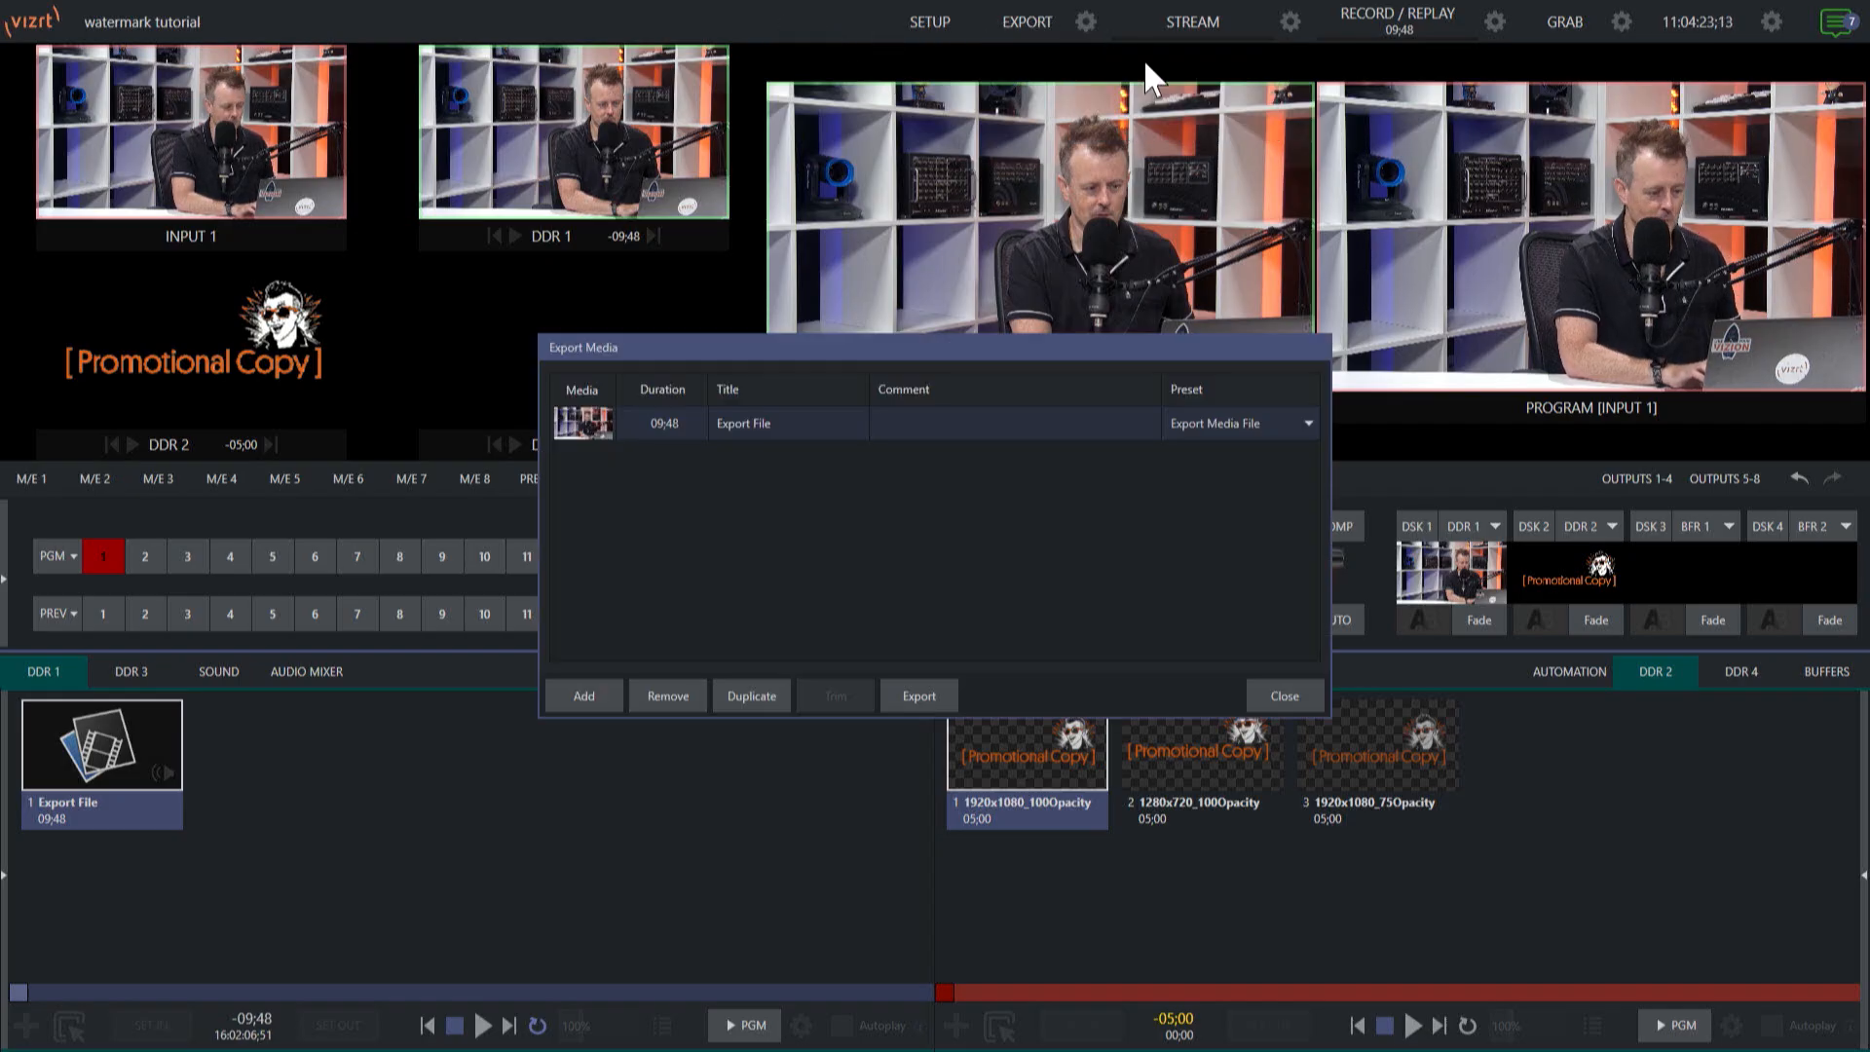
left_click(914, 694)
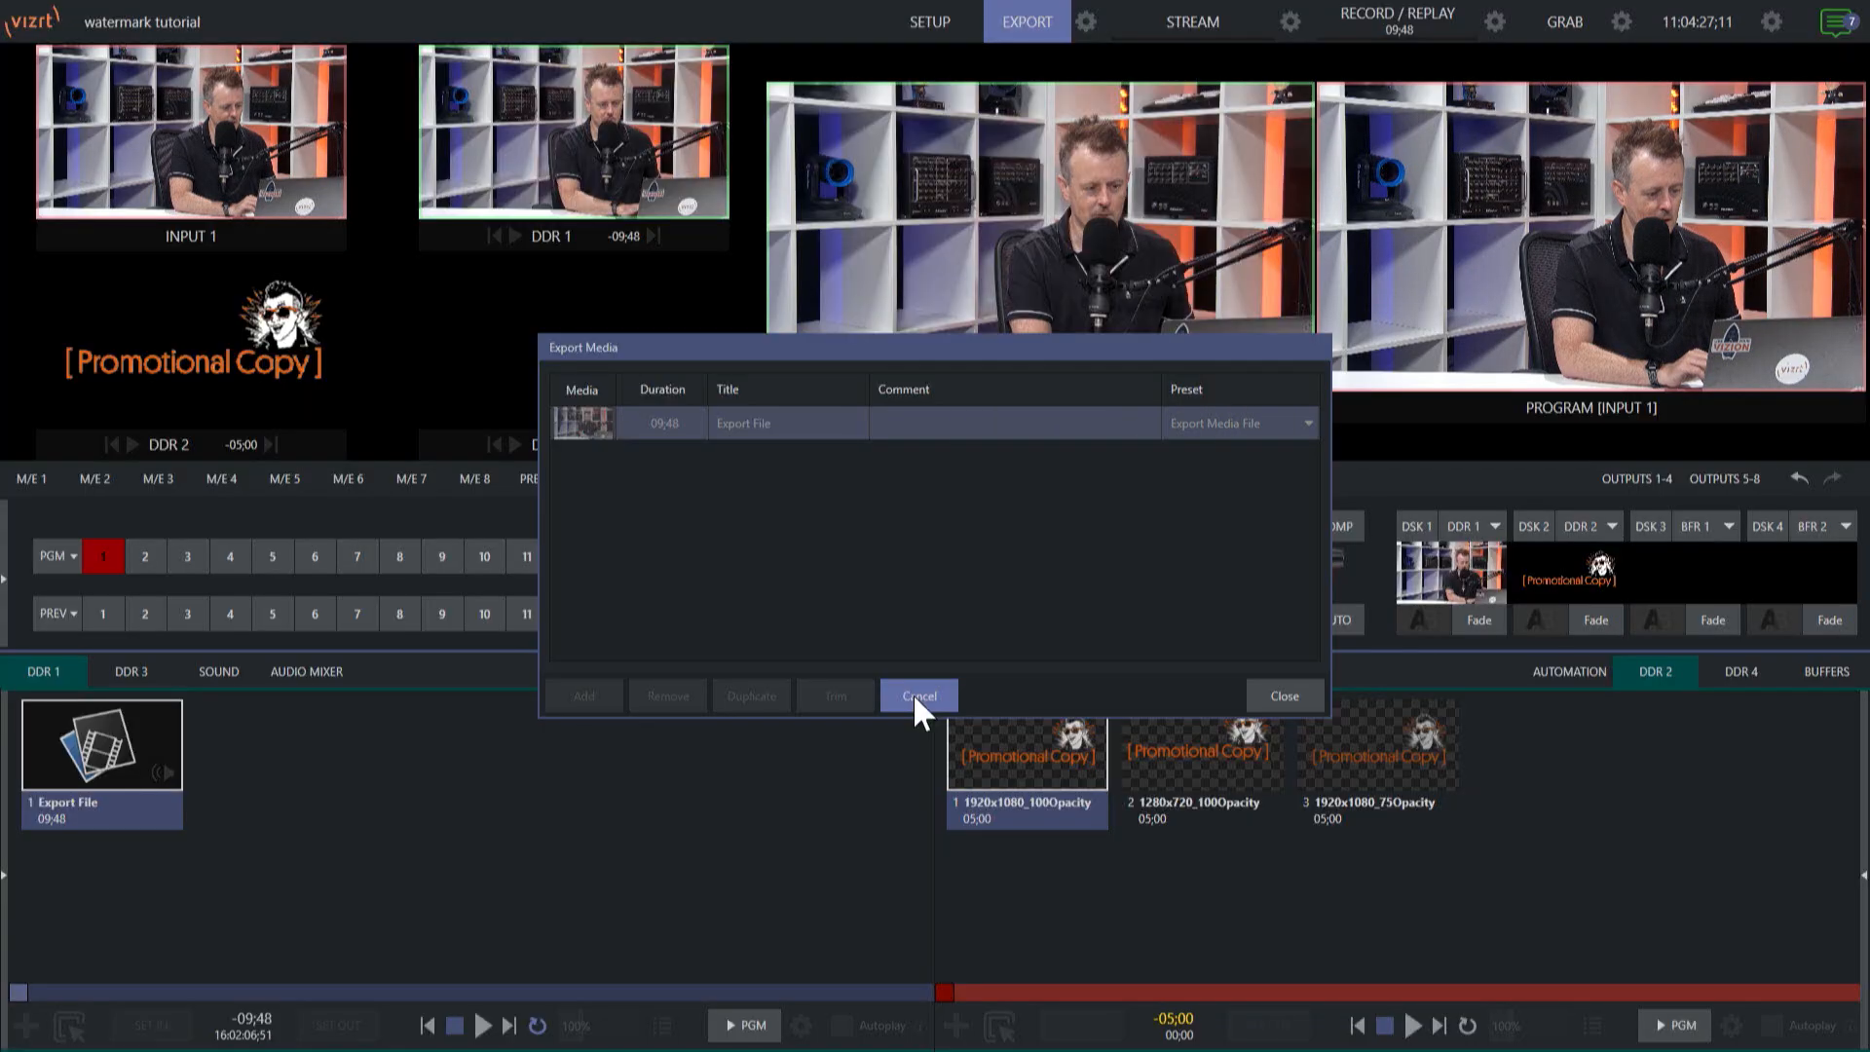
left_click(1291, 695)
Load the exported Export File clip from the Renders folder into DDR 1 and play it.
double_click(390, 775)
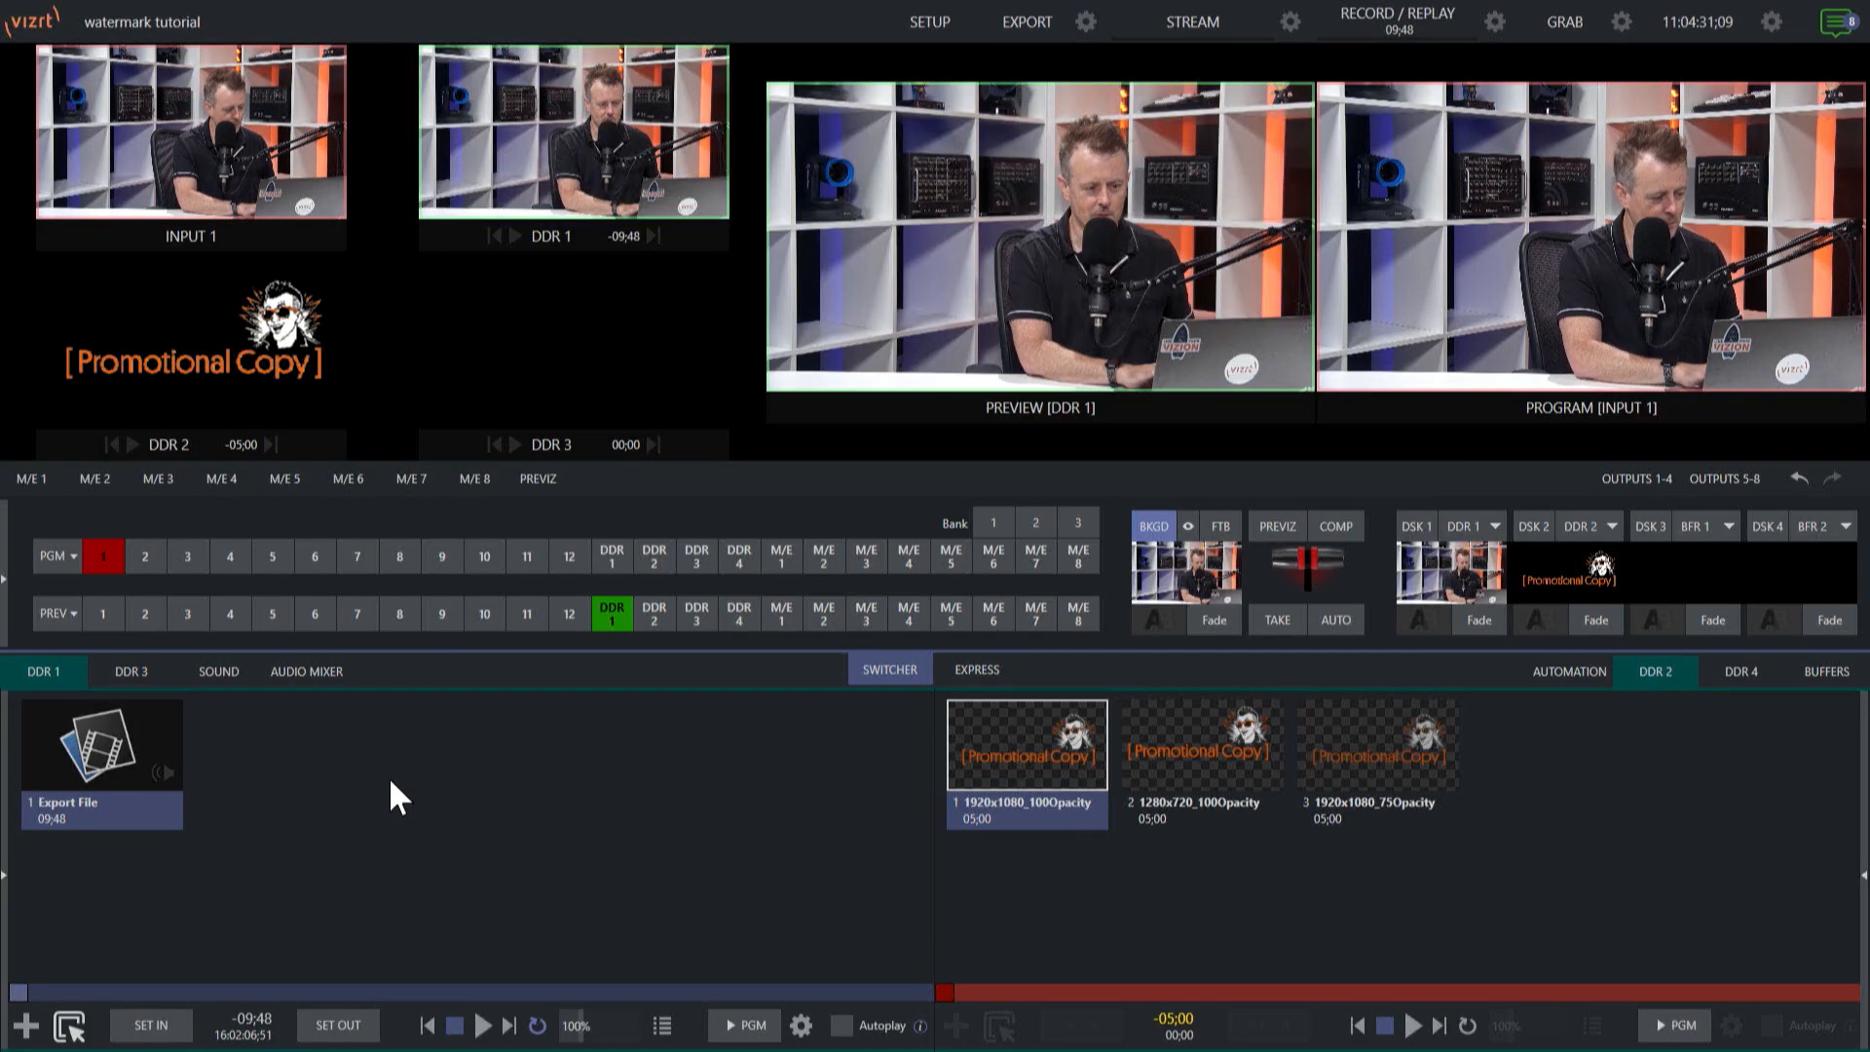
left_click(620, 846)
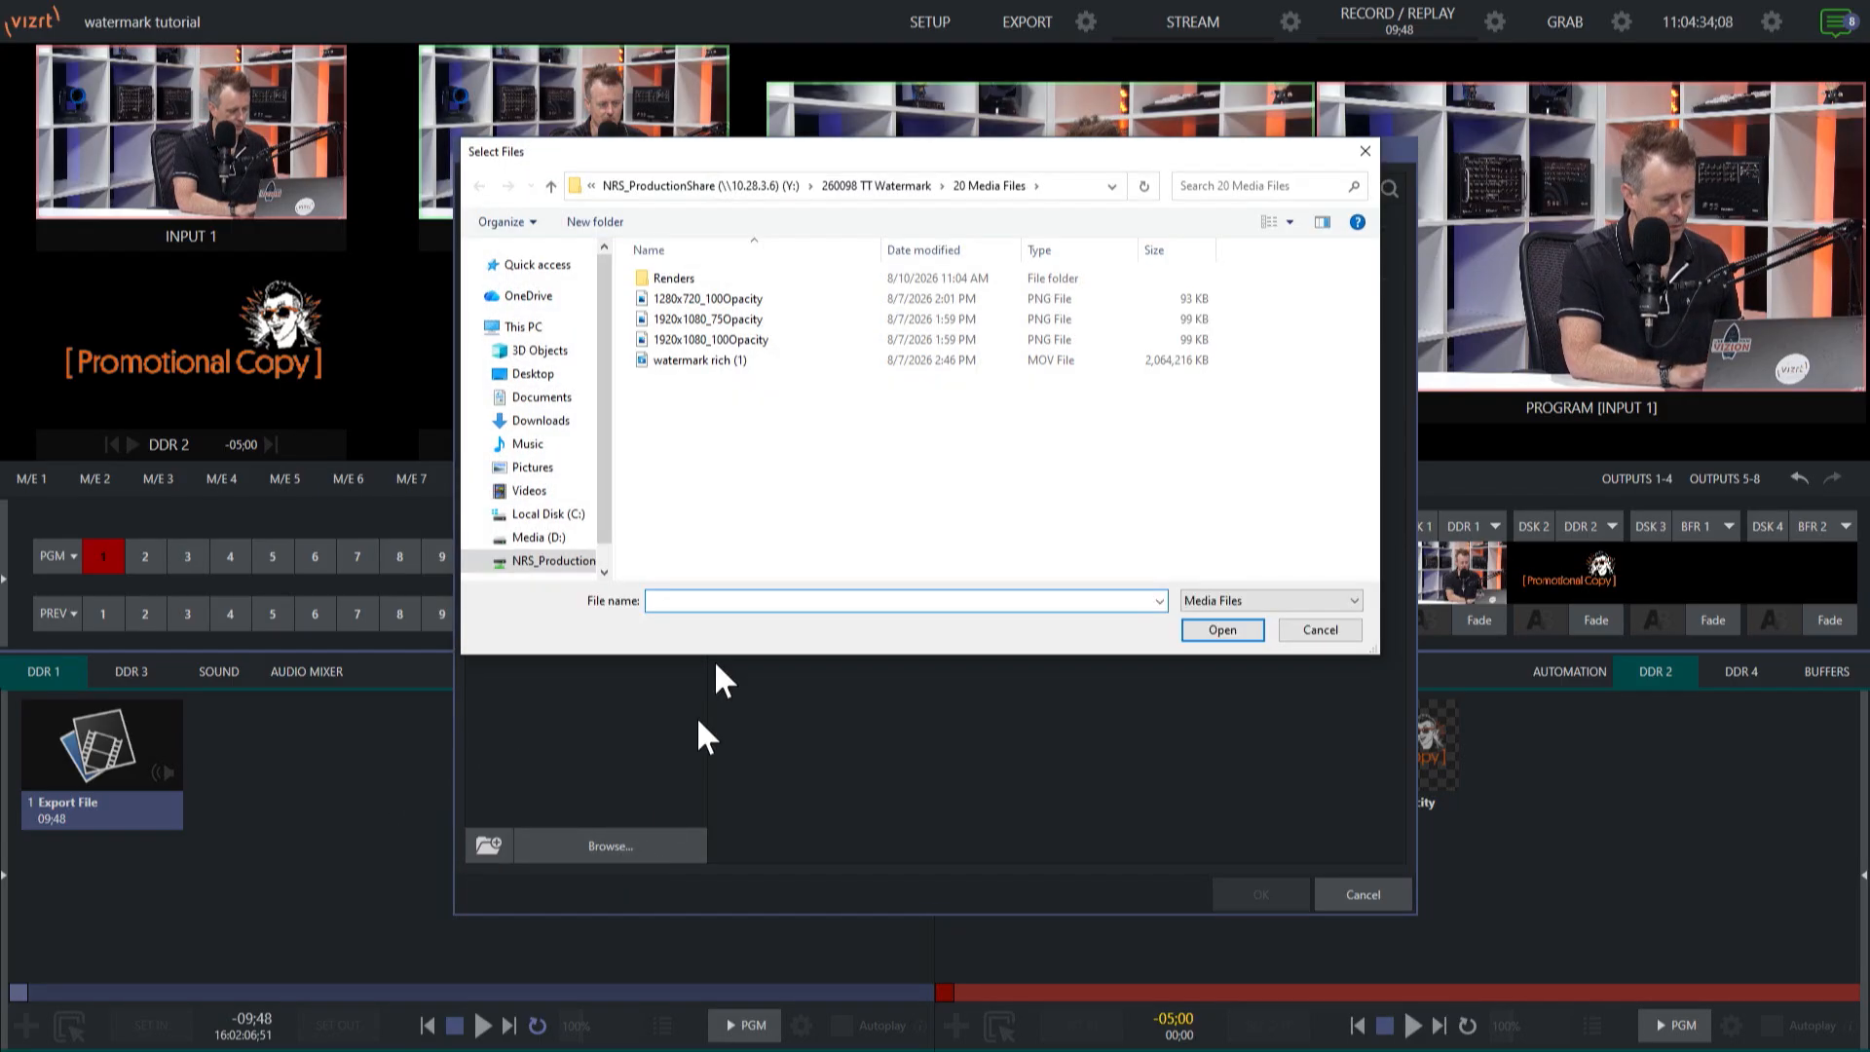
double_click(685, 279)
left_click(697, 284)
left_click(1230, 629)
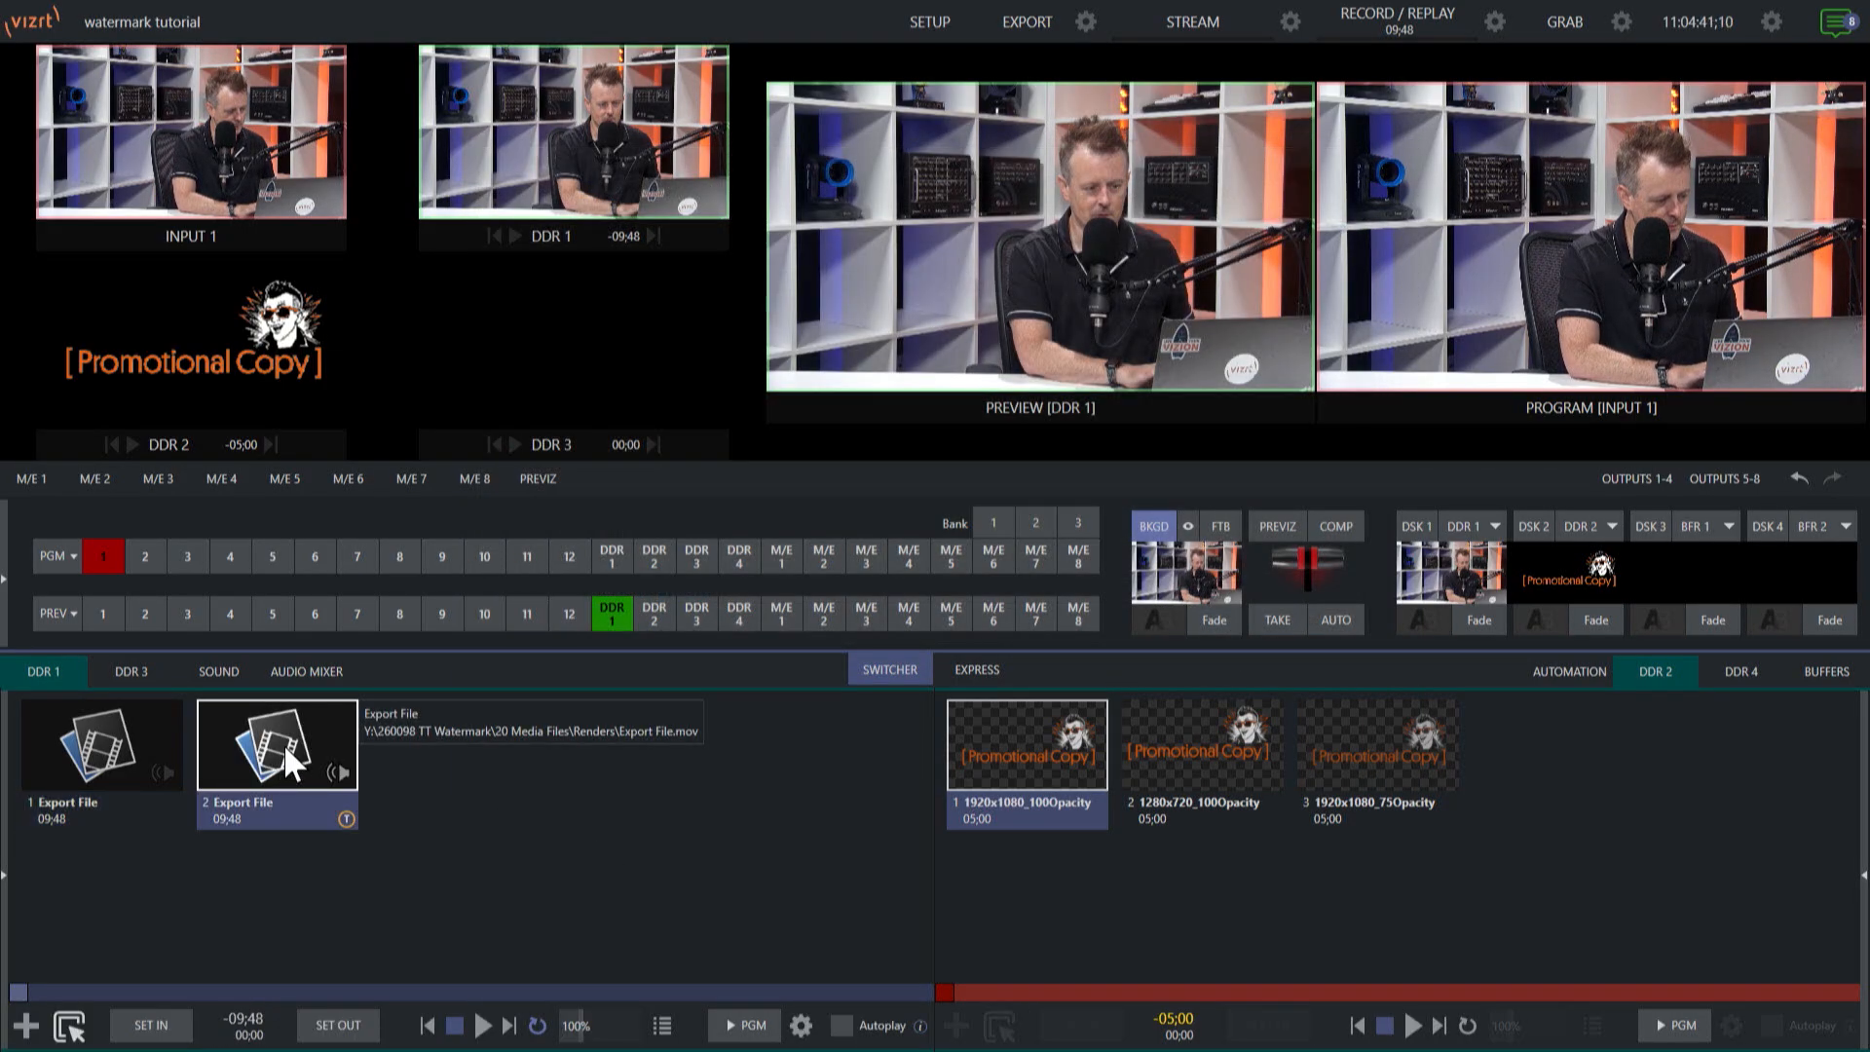
left_click(482, 1027)
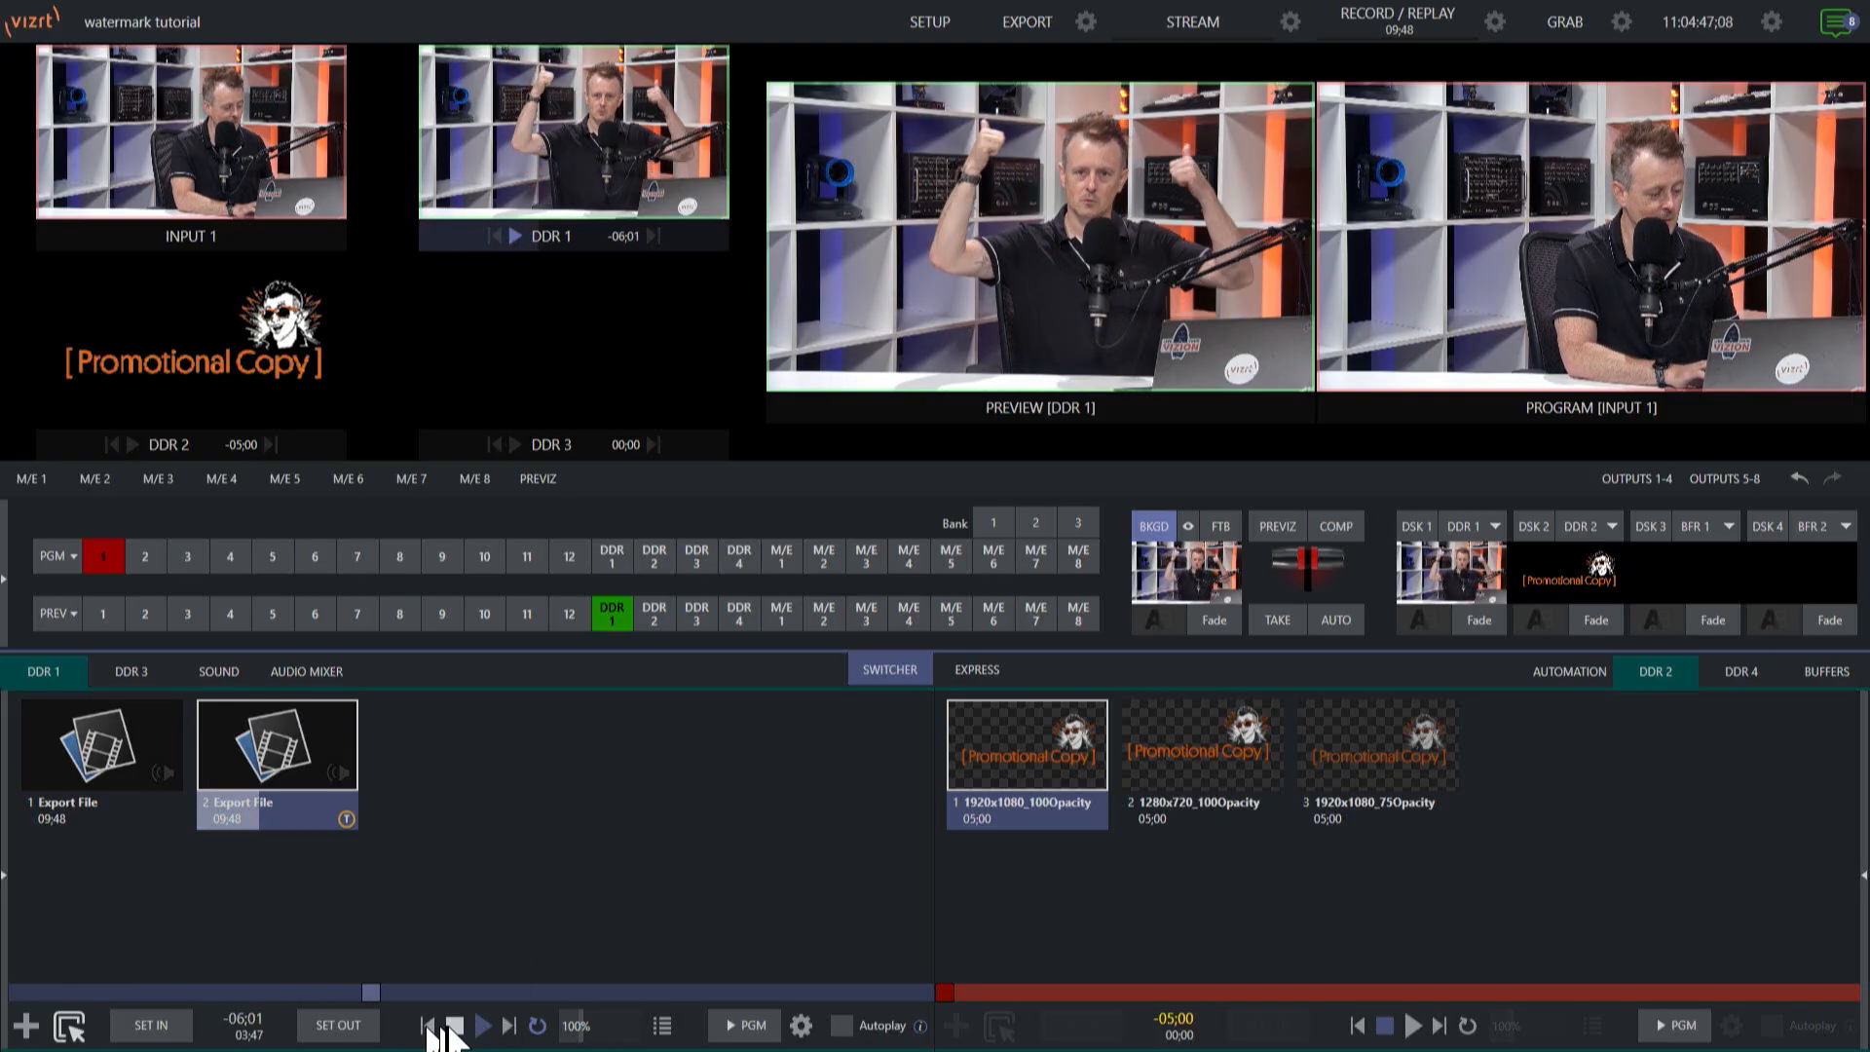
Stop the exported clip's playback in DDR 1 and return it to its start.
left_click(454, 1026)
left_click(454, 1026)
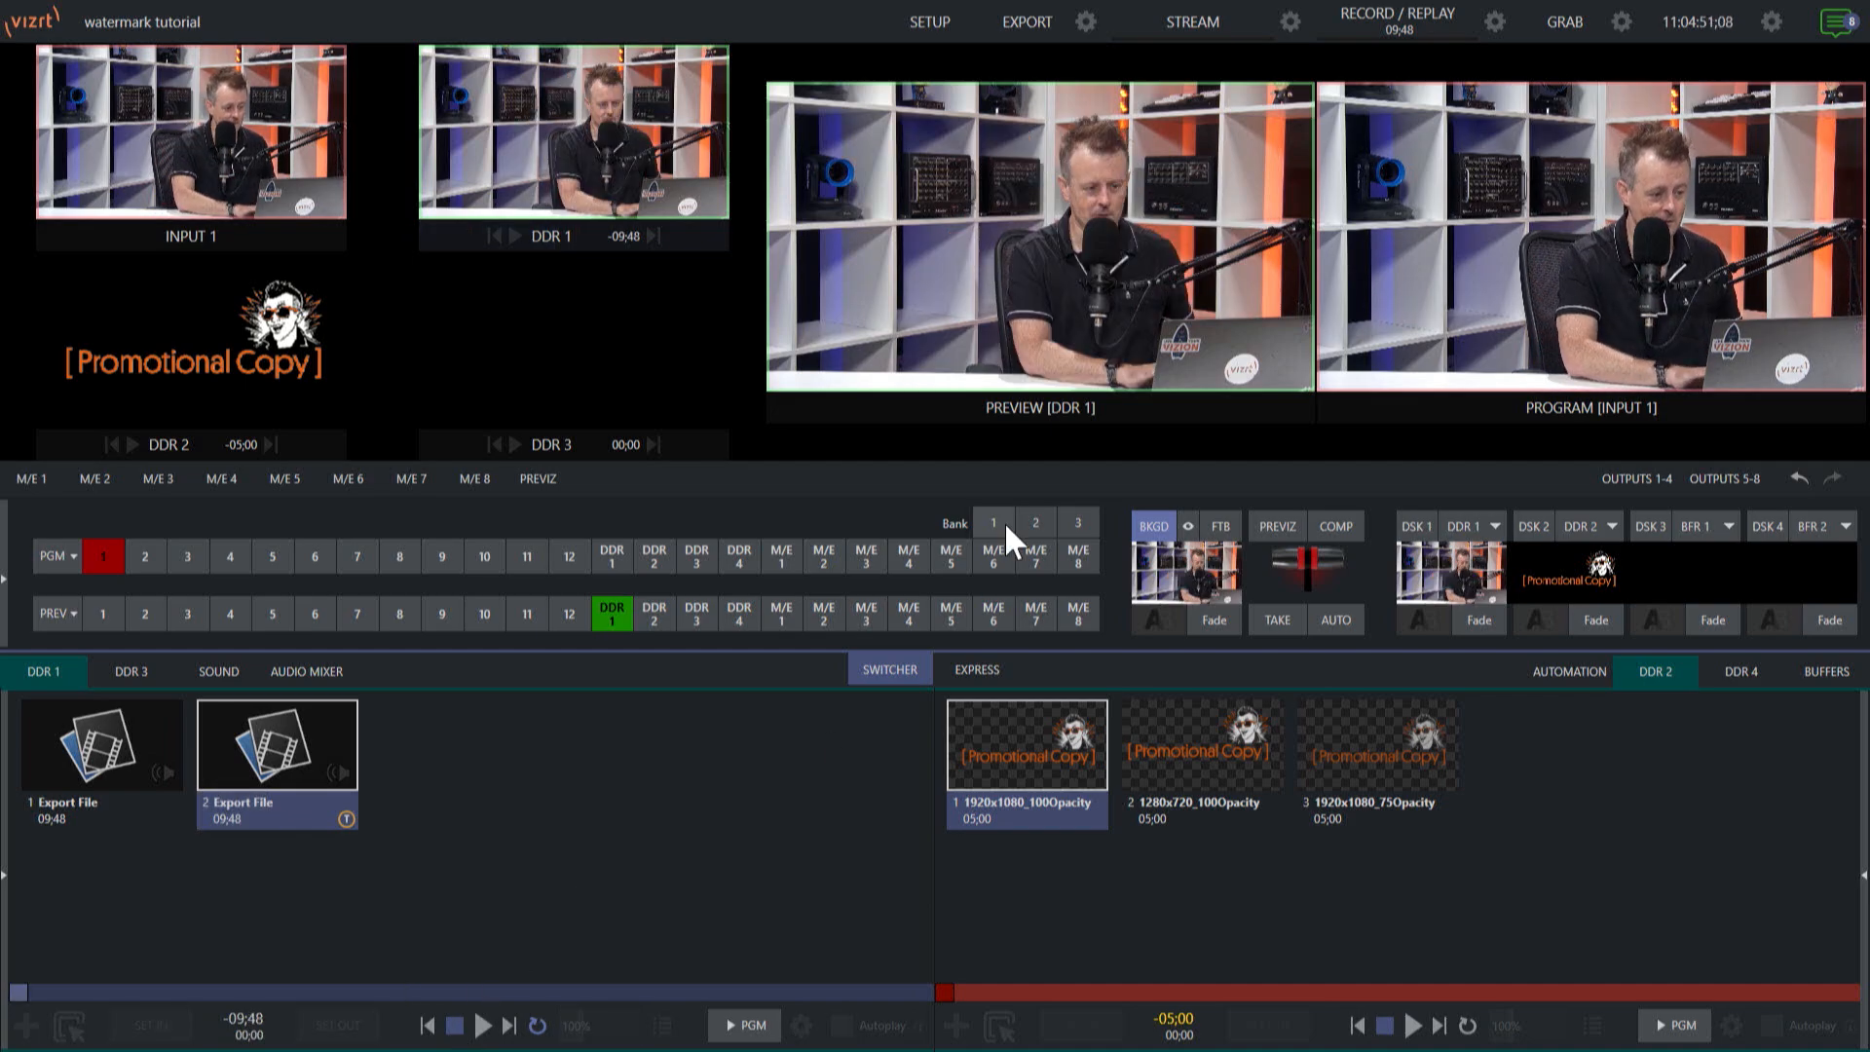
Set the Export Media File preset's format to M4V (H.264) and save the preset.
left_click(1085, 22)
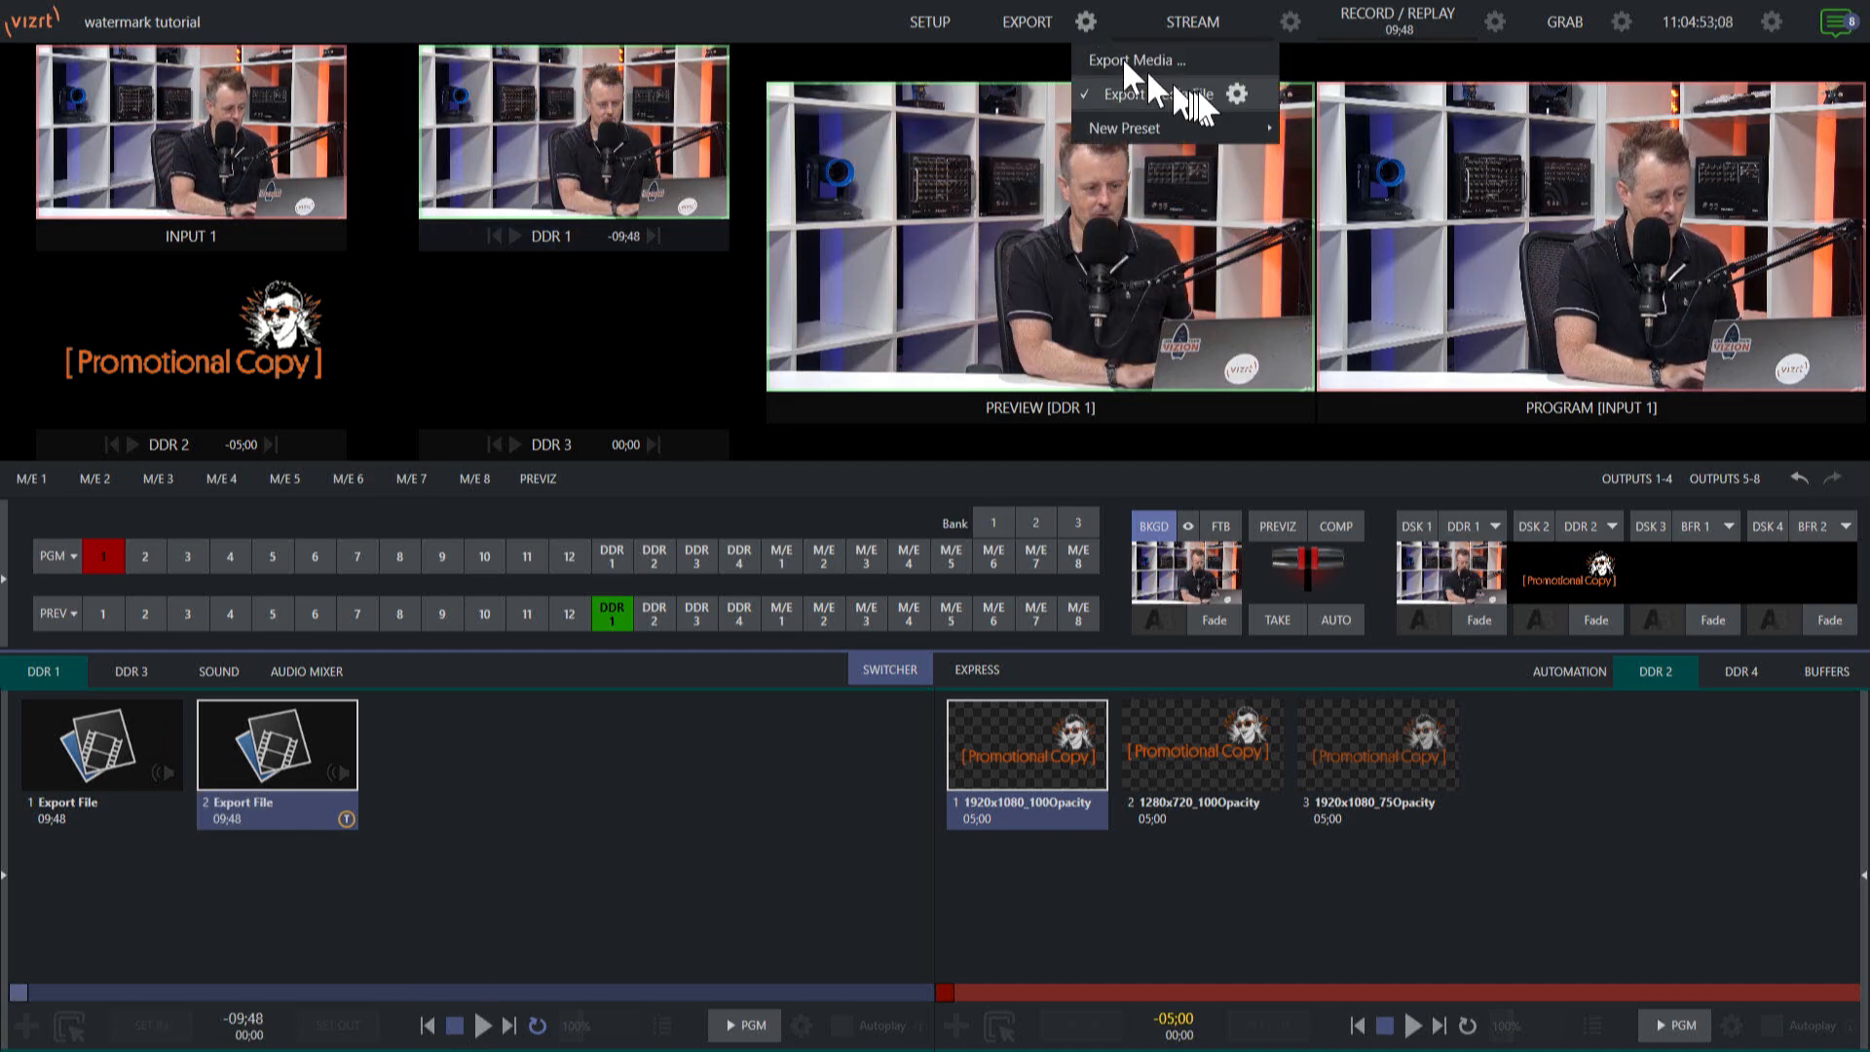
left_click(1235, 91)
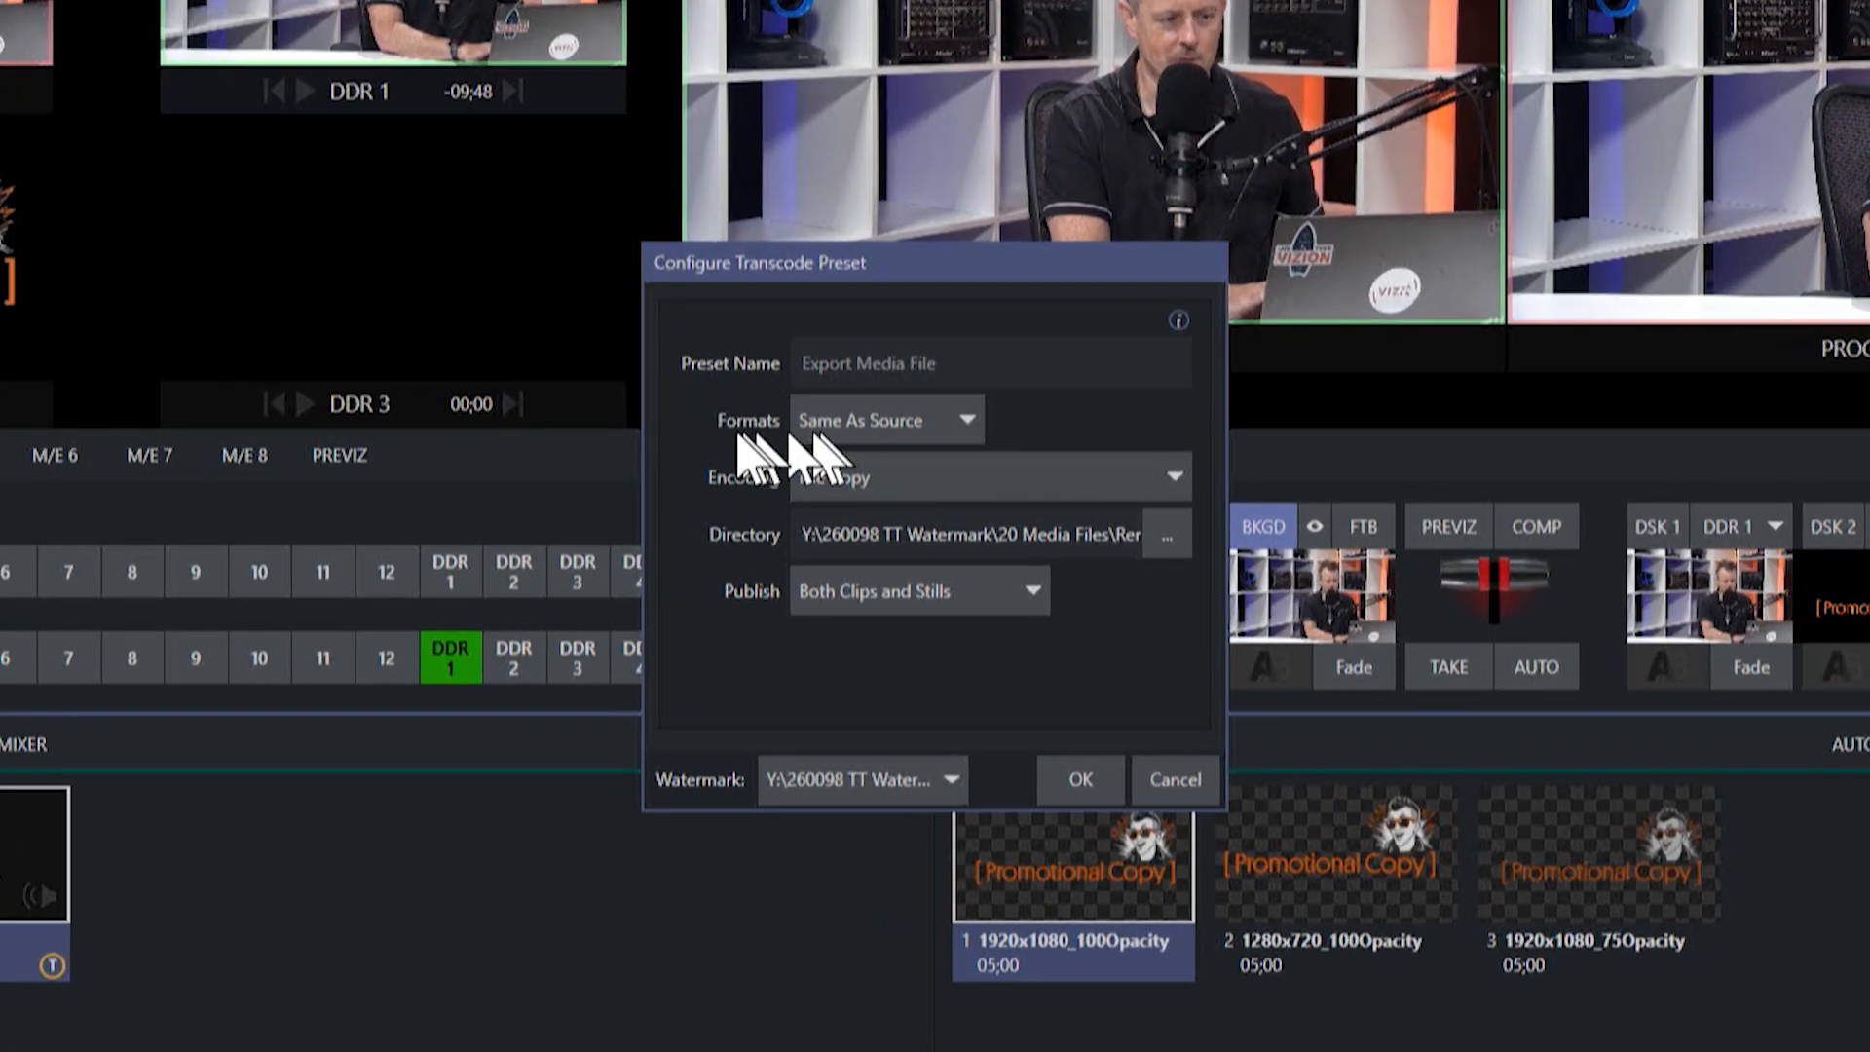
left_click(964, 424)
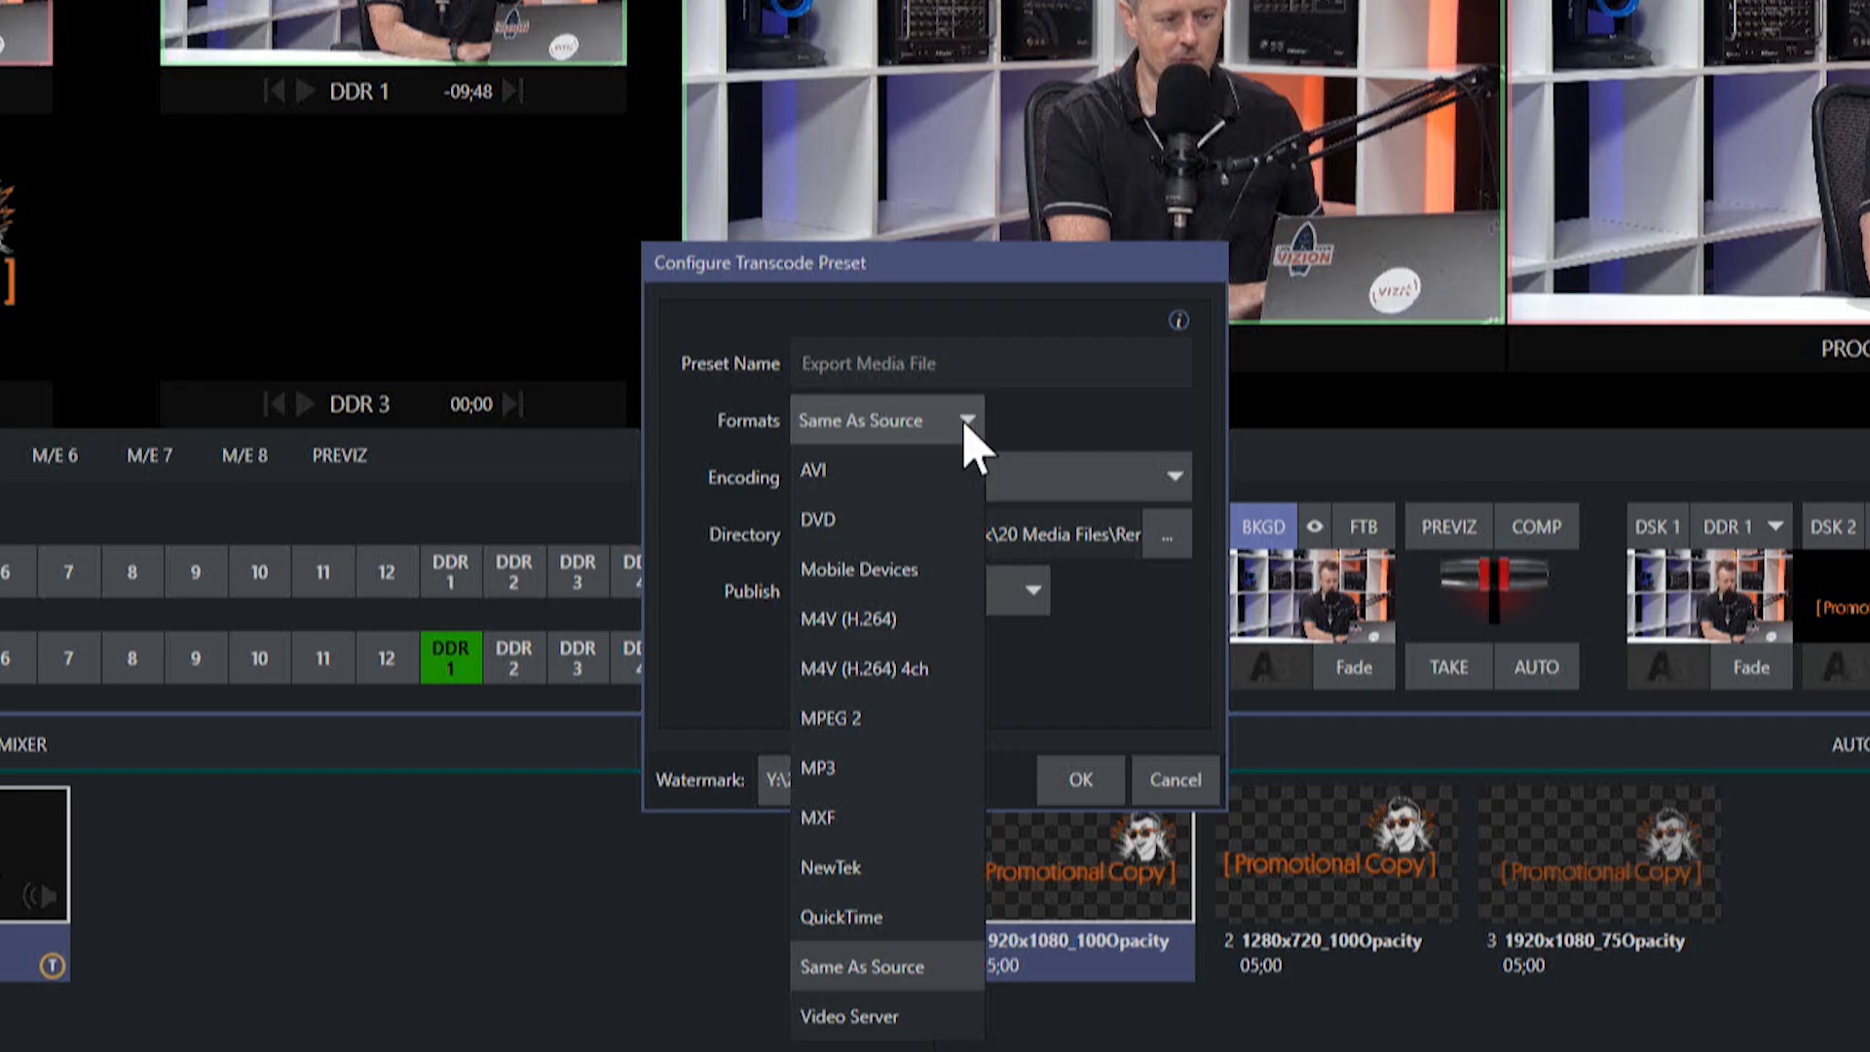
left_click(887, 631)
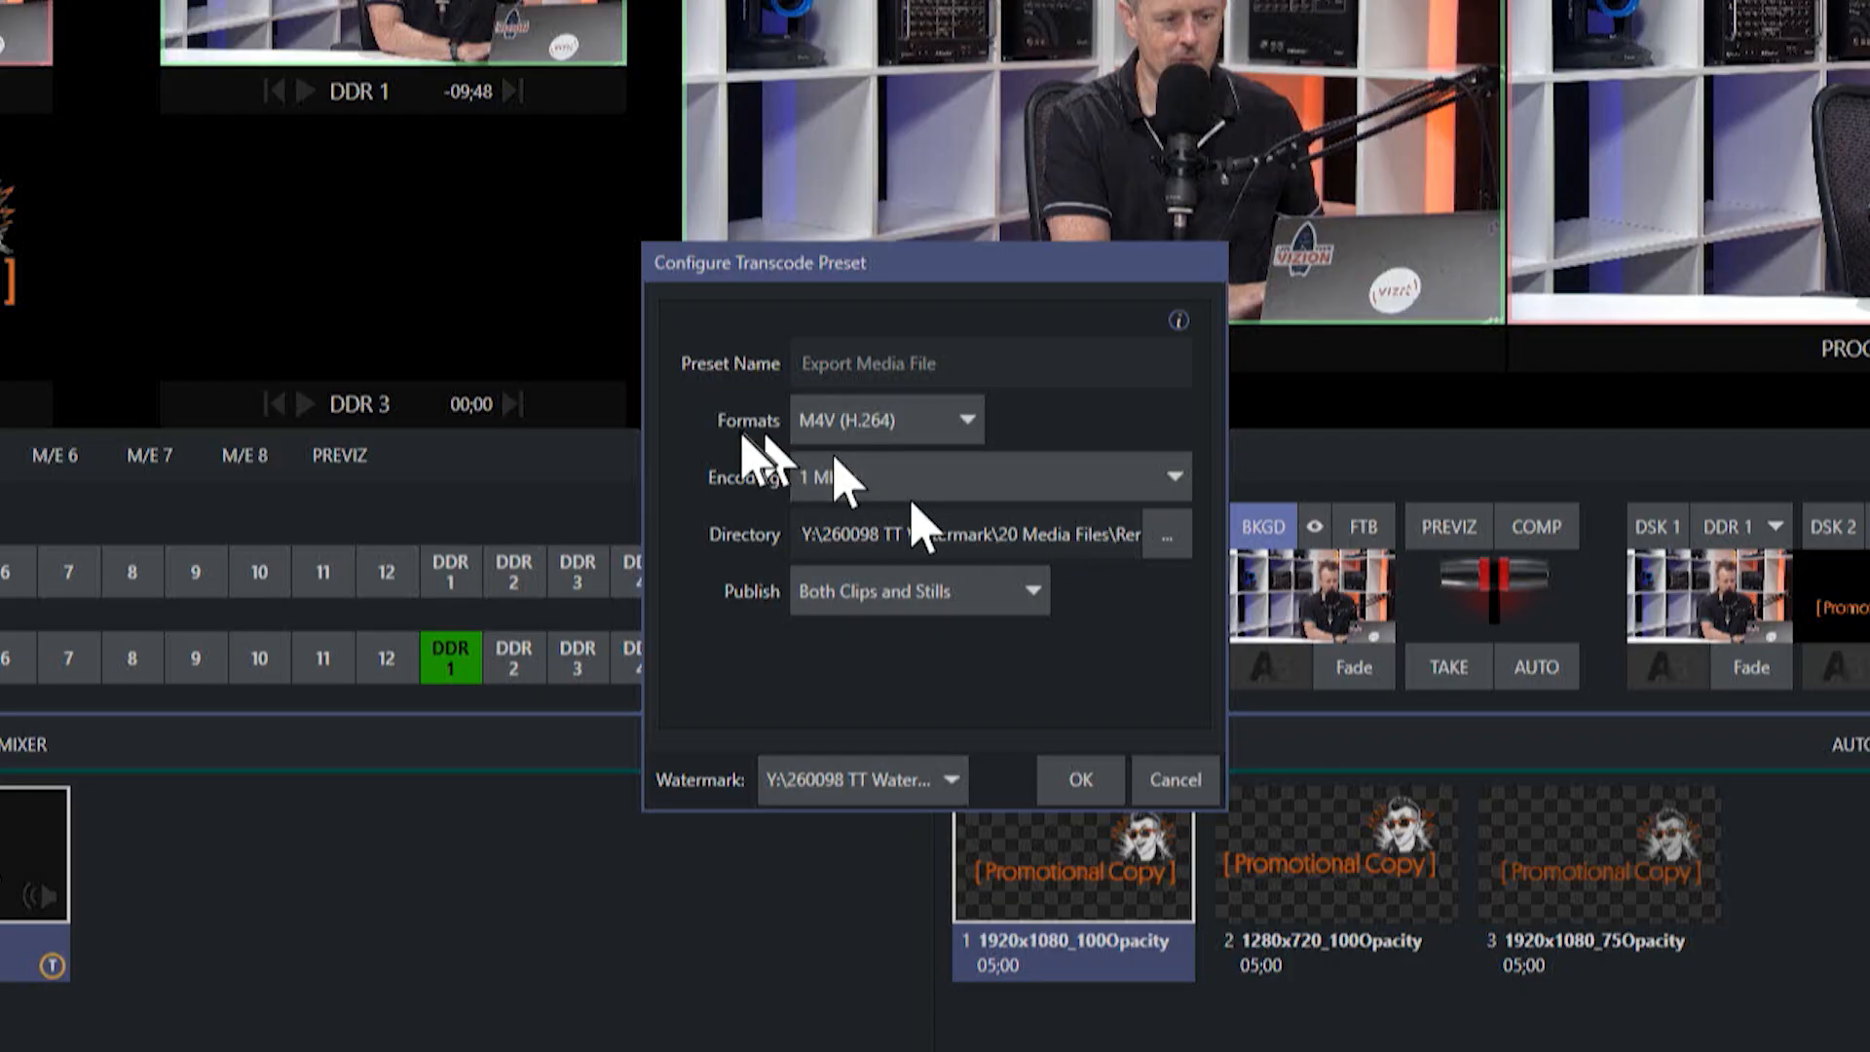
left_click(1084, 785)
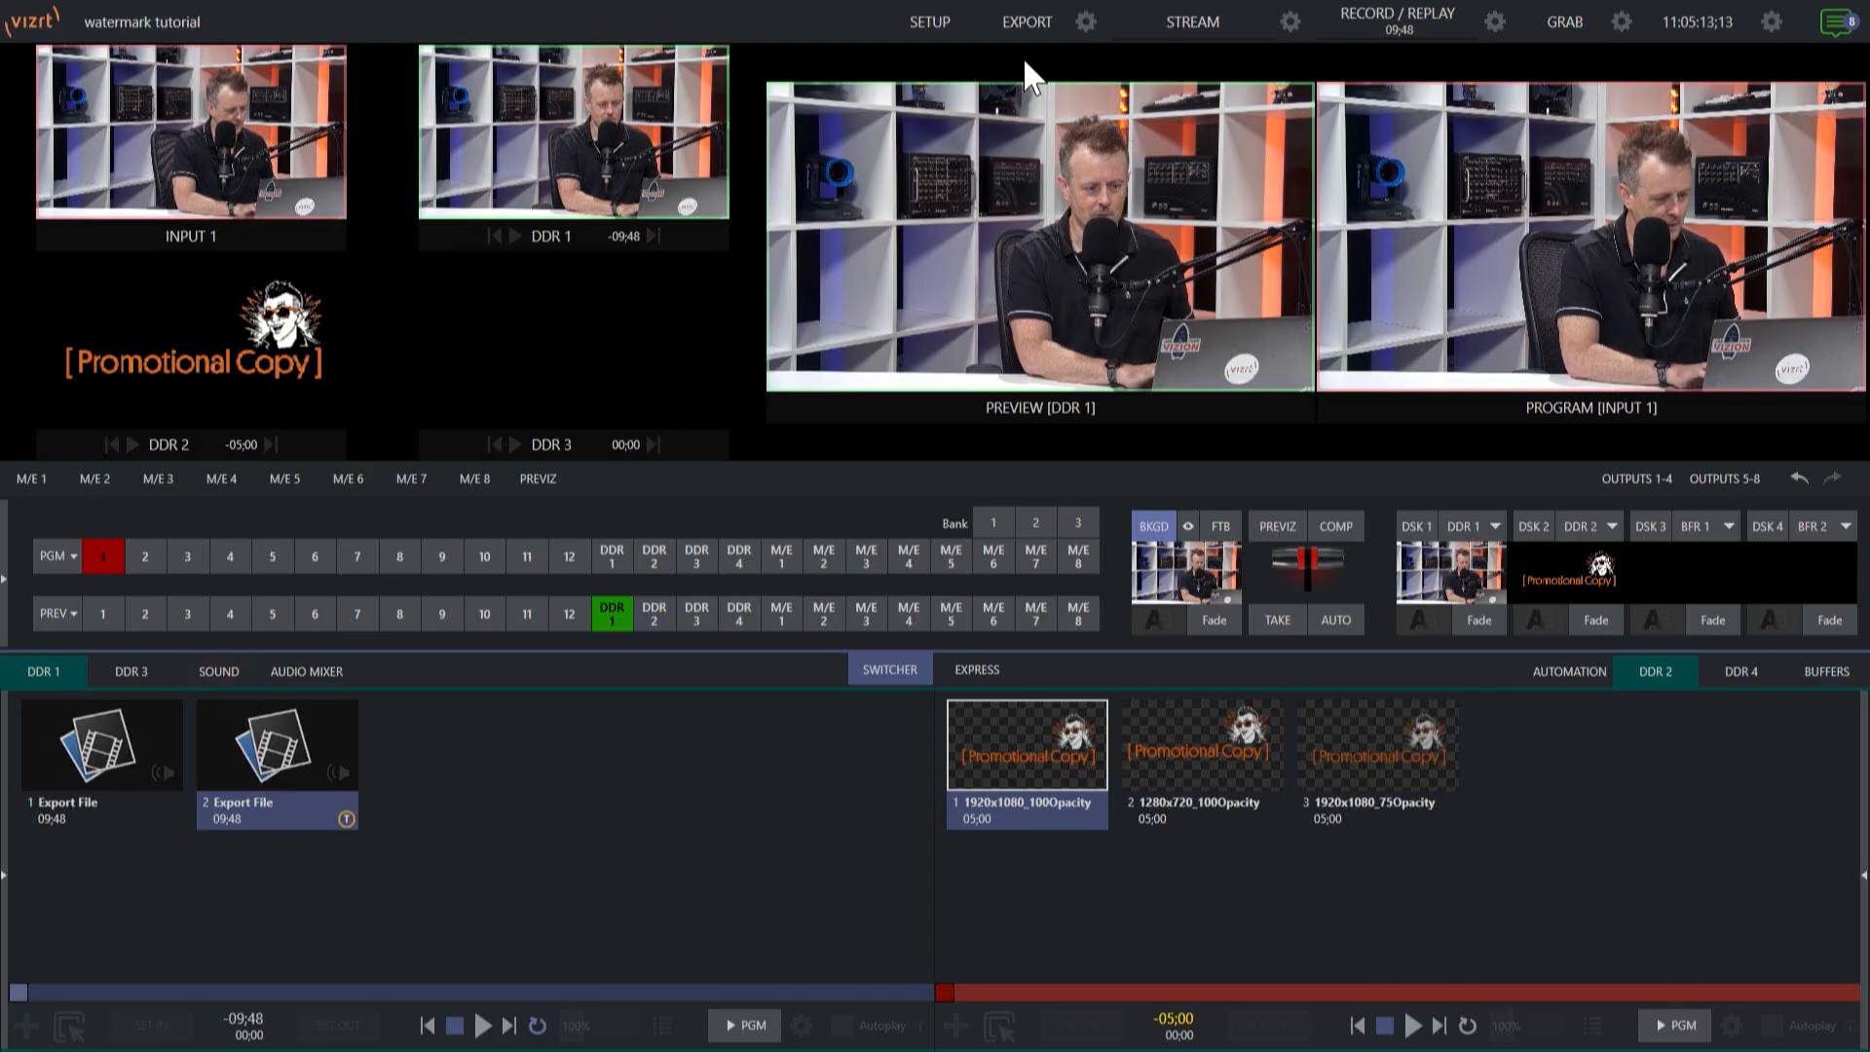
Check the format, encoding and watermark settings of the Export Media File preset.
left_click(1085, 19)
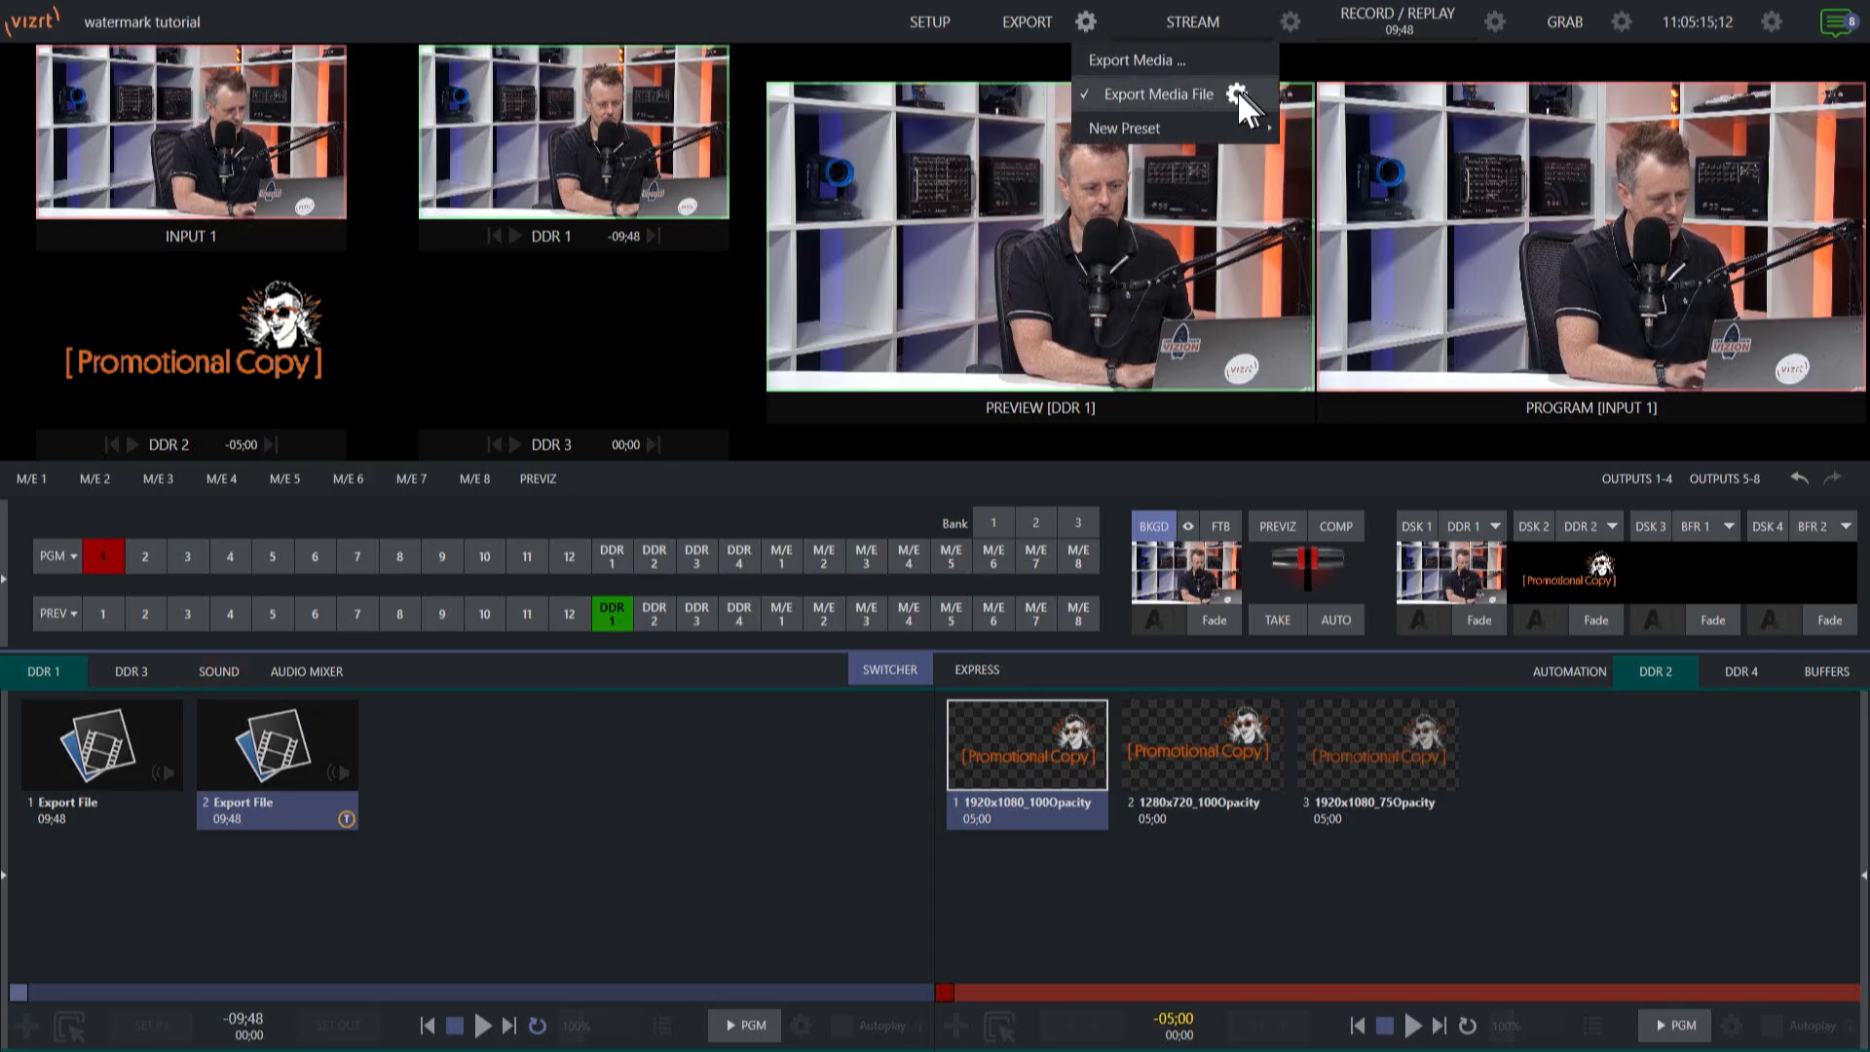
left_click(1237, 93)
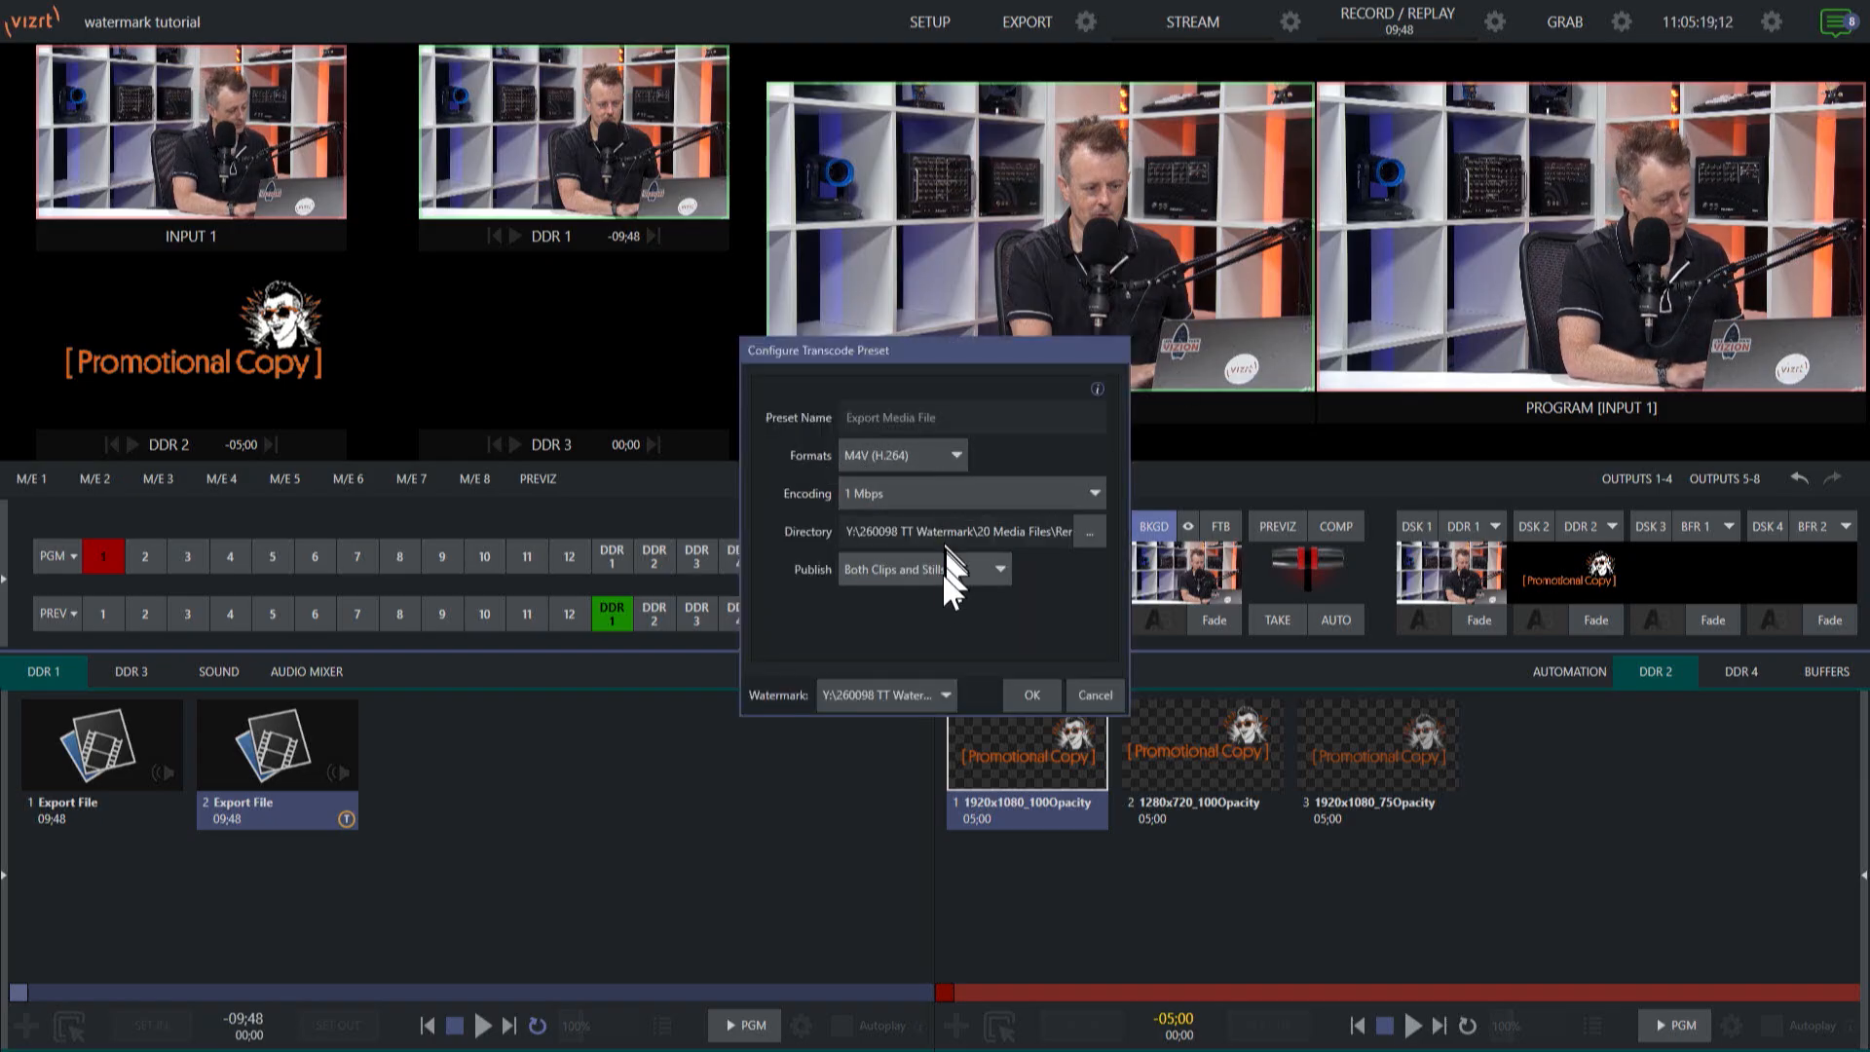
left_click(1018, 692)
Queue the first Export File clip in DDR 1 for media export and export it.
left_click(132, 727)
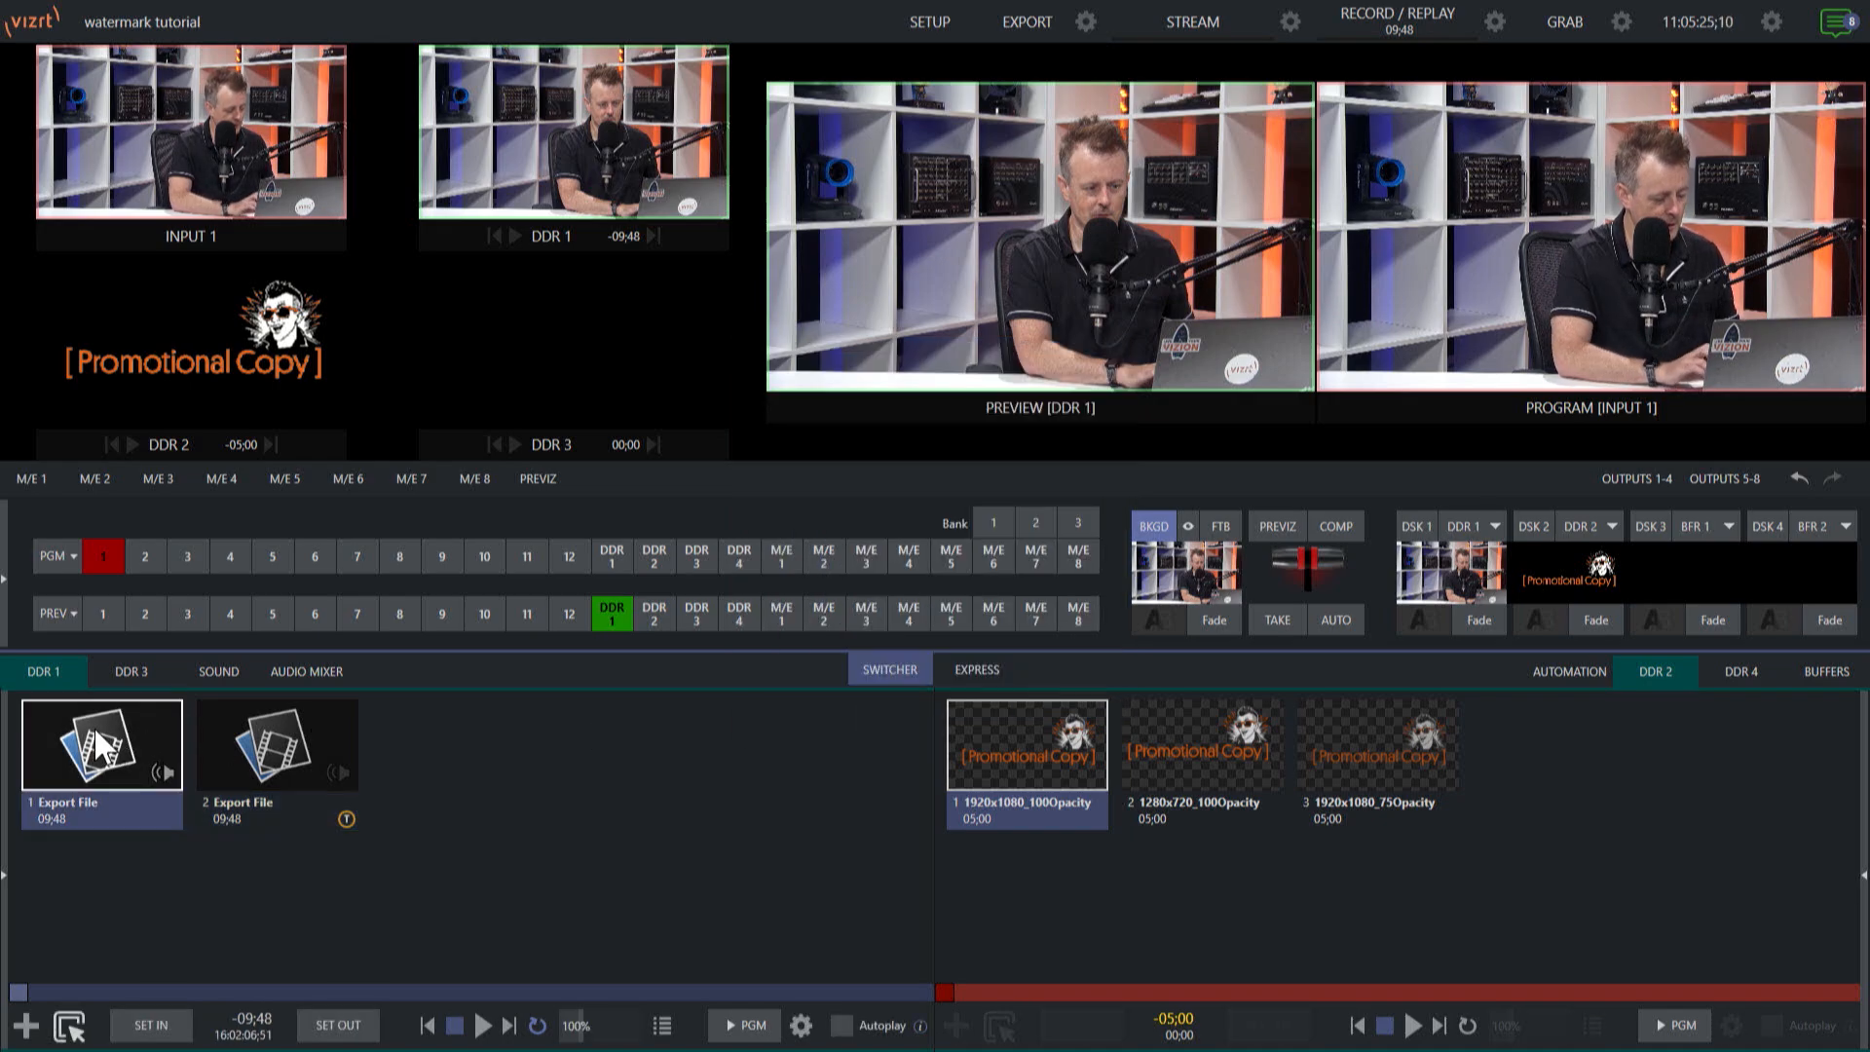
right_click(93, 729)
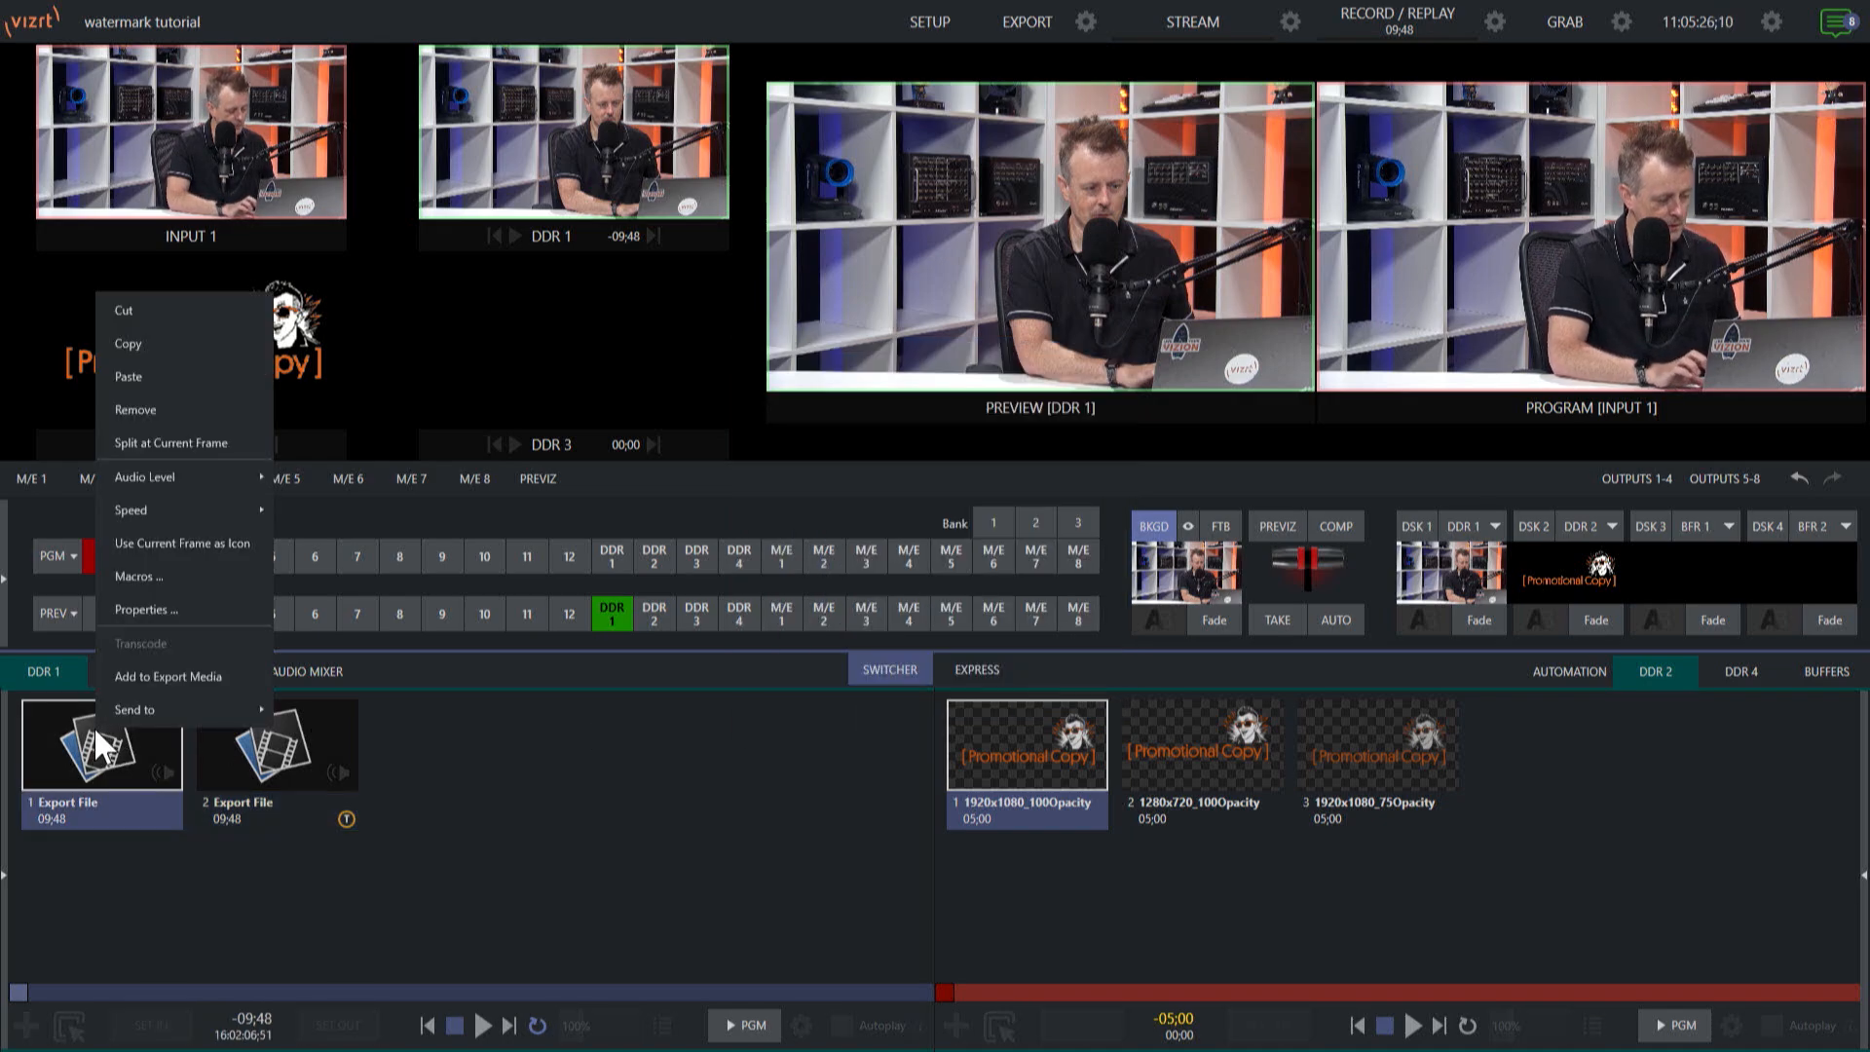
left_click(201, 672)
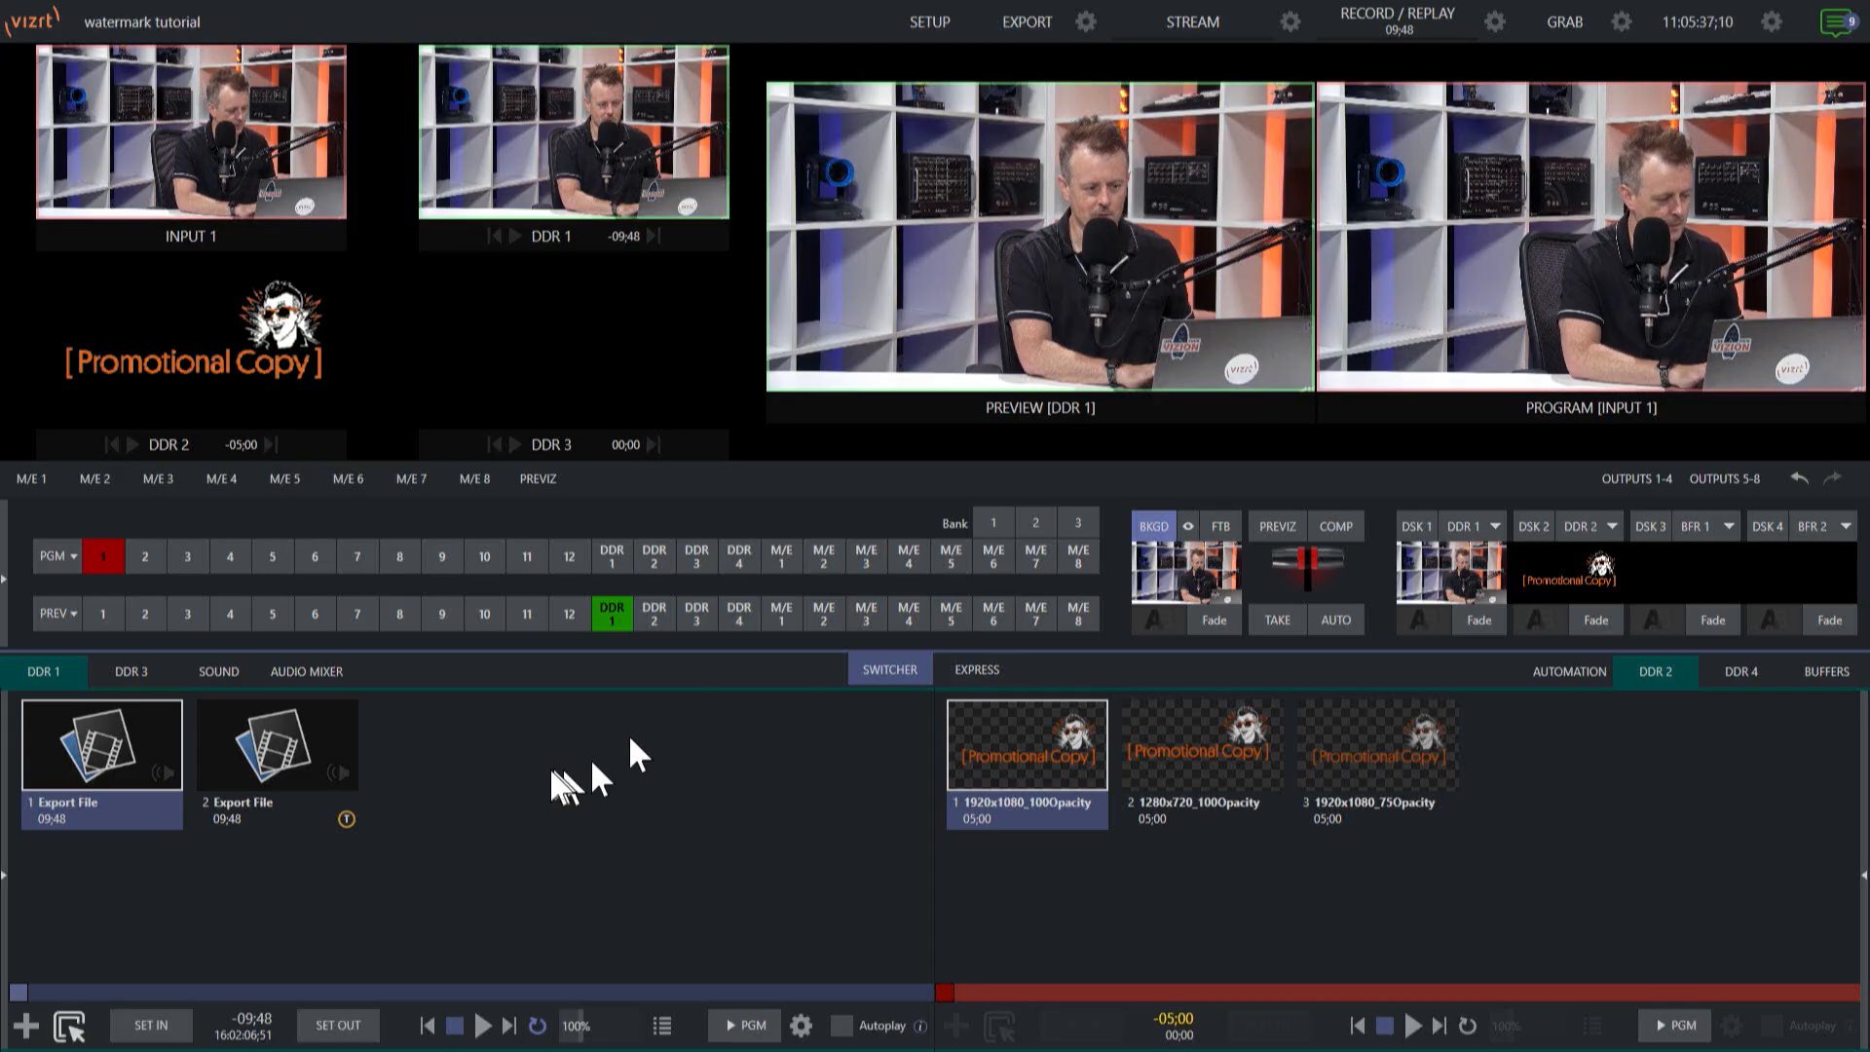
Load the M4V version of Export File from the Renders folder into DDR 1 and play part of it.
right_click(512, 772)
double_click(513, 772)
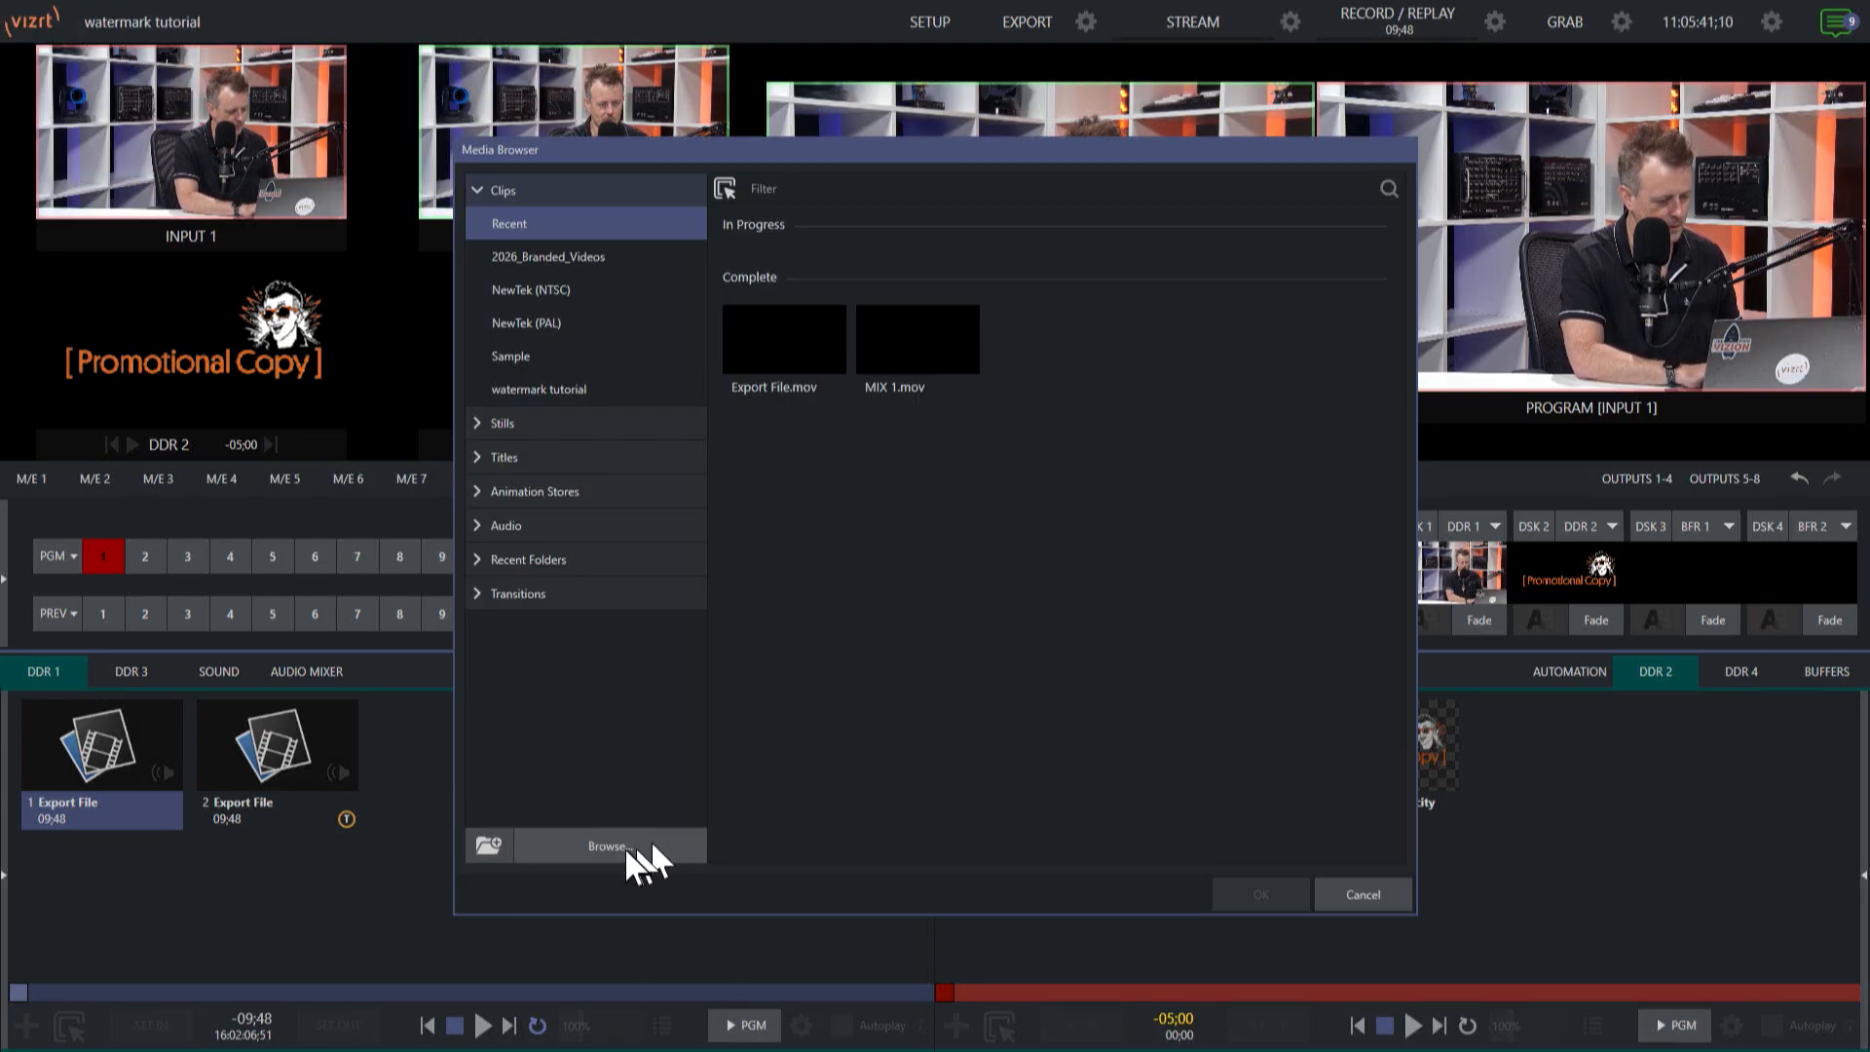
left_click(634, 843)
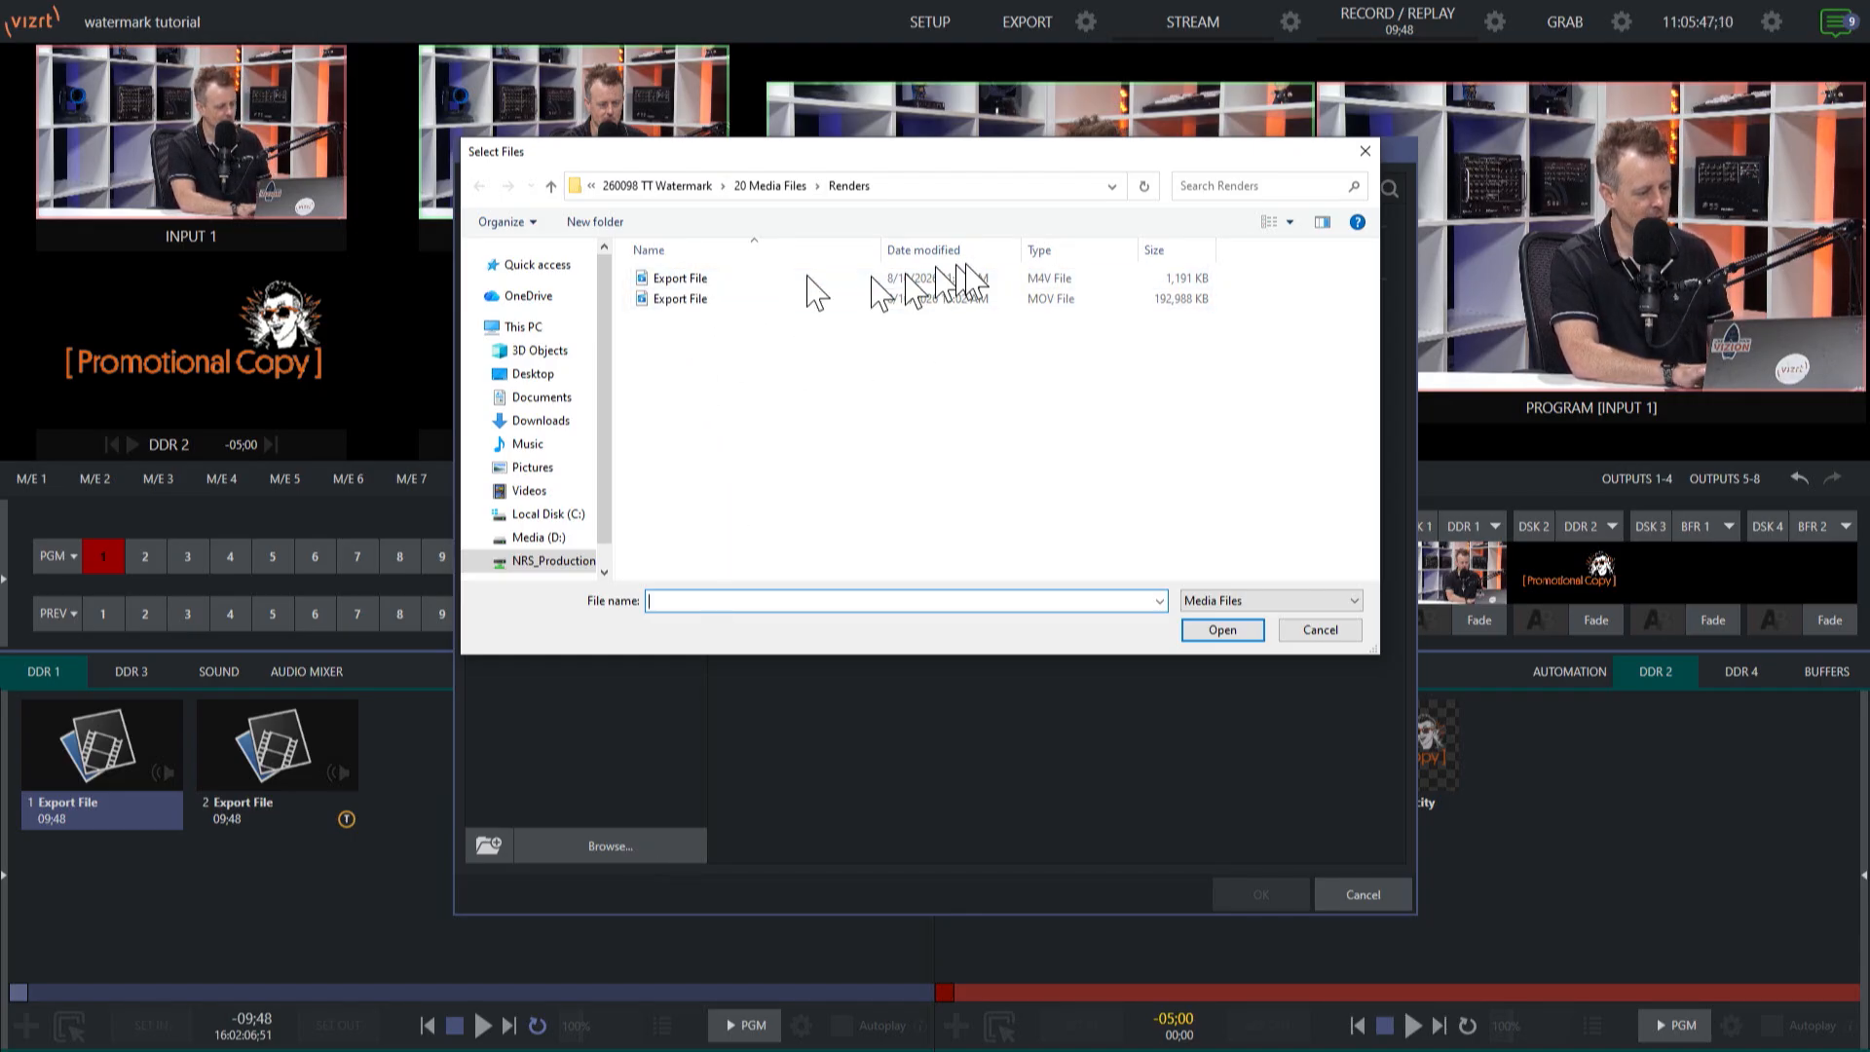
left_click(710, 280)
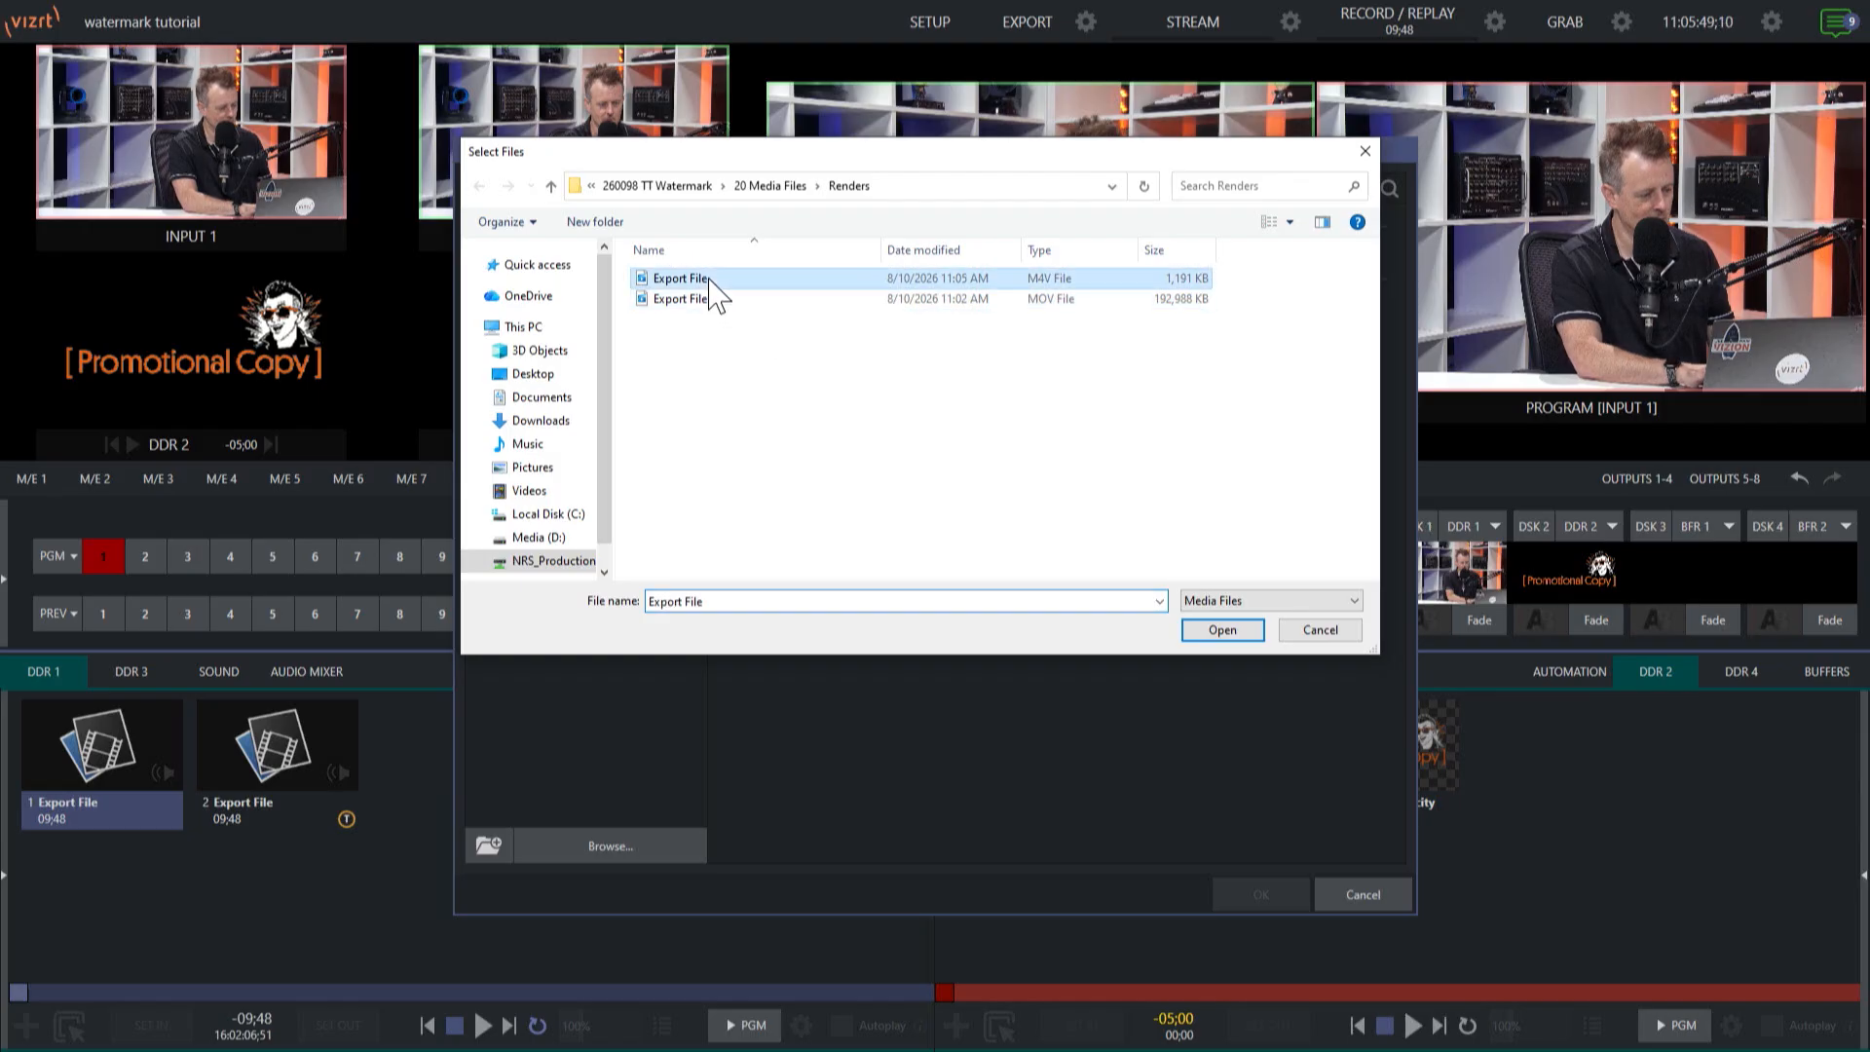
left_click(1218, 631)
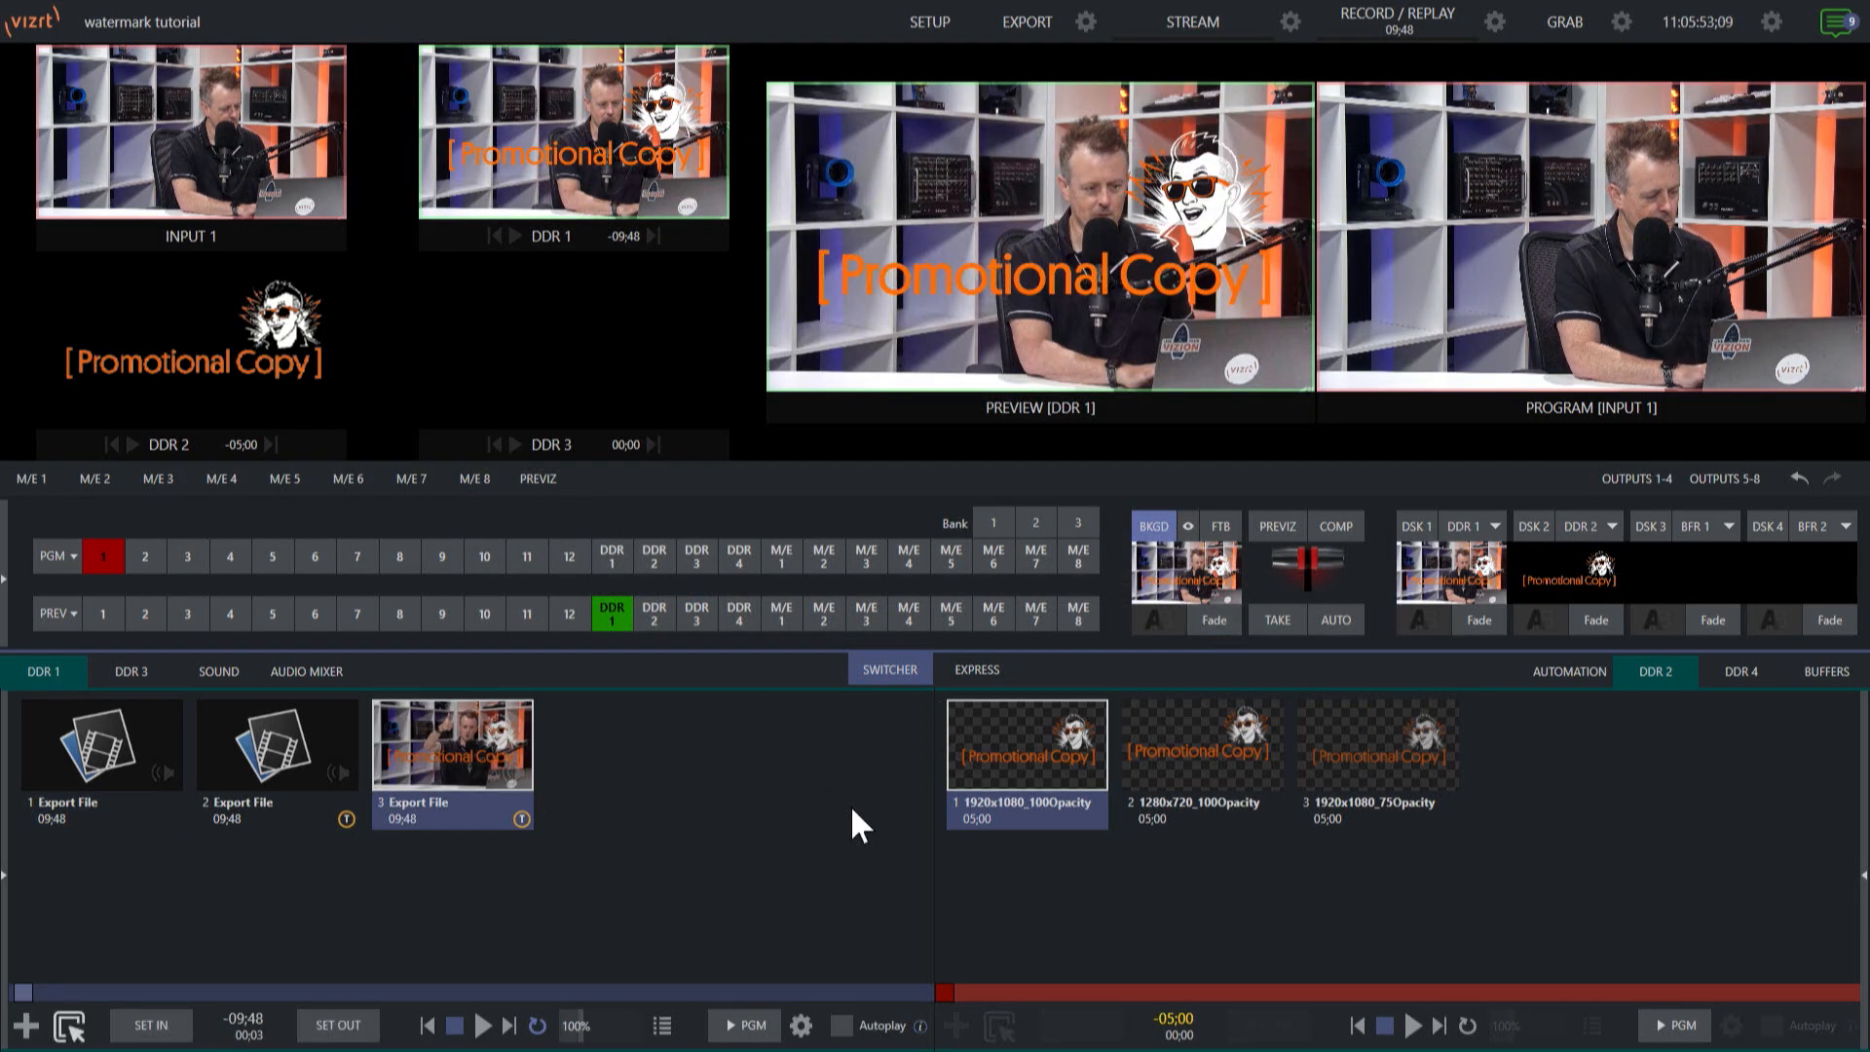
left_click(482, 1026)
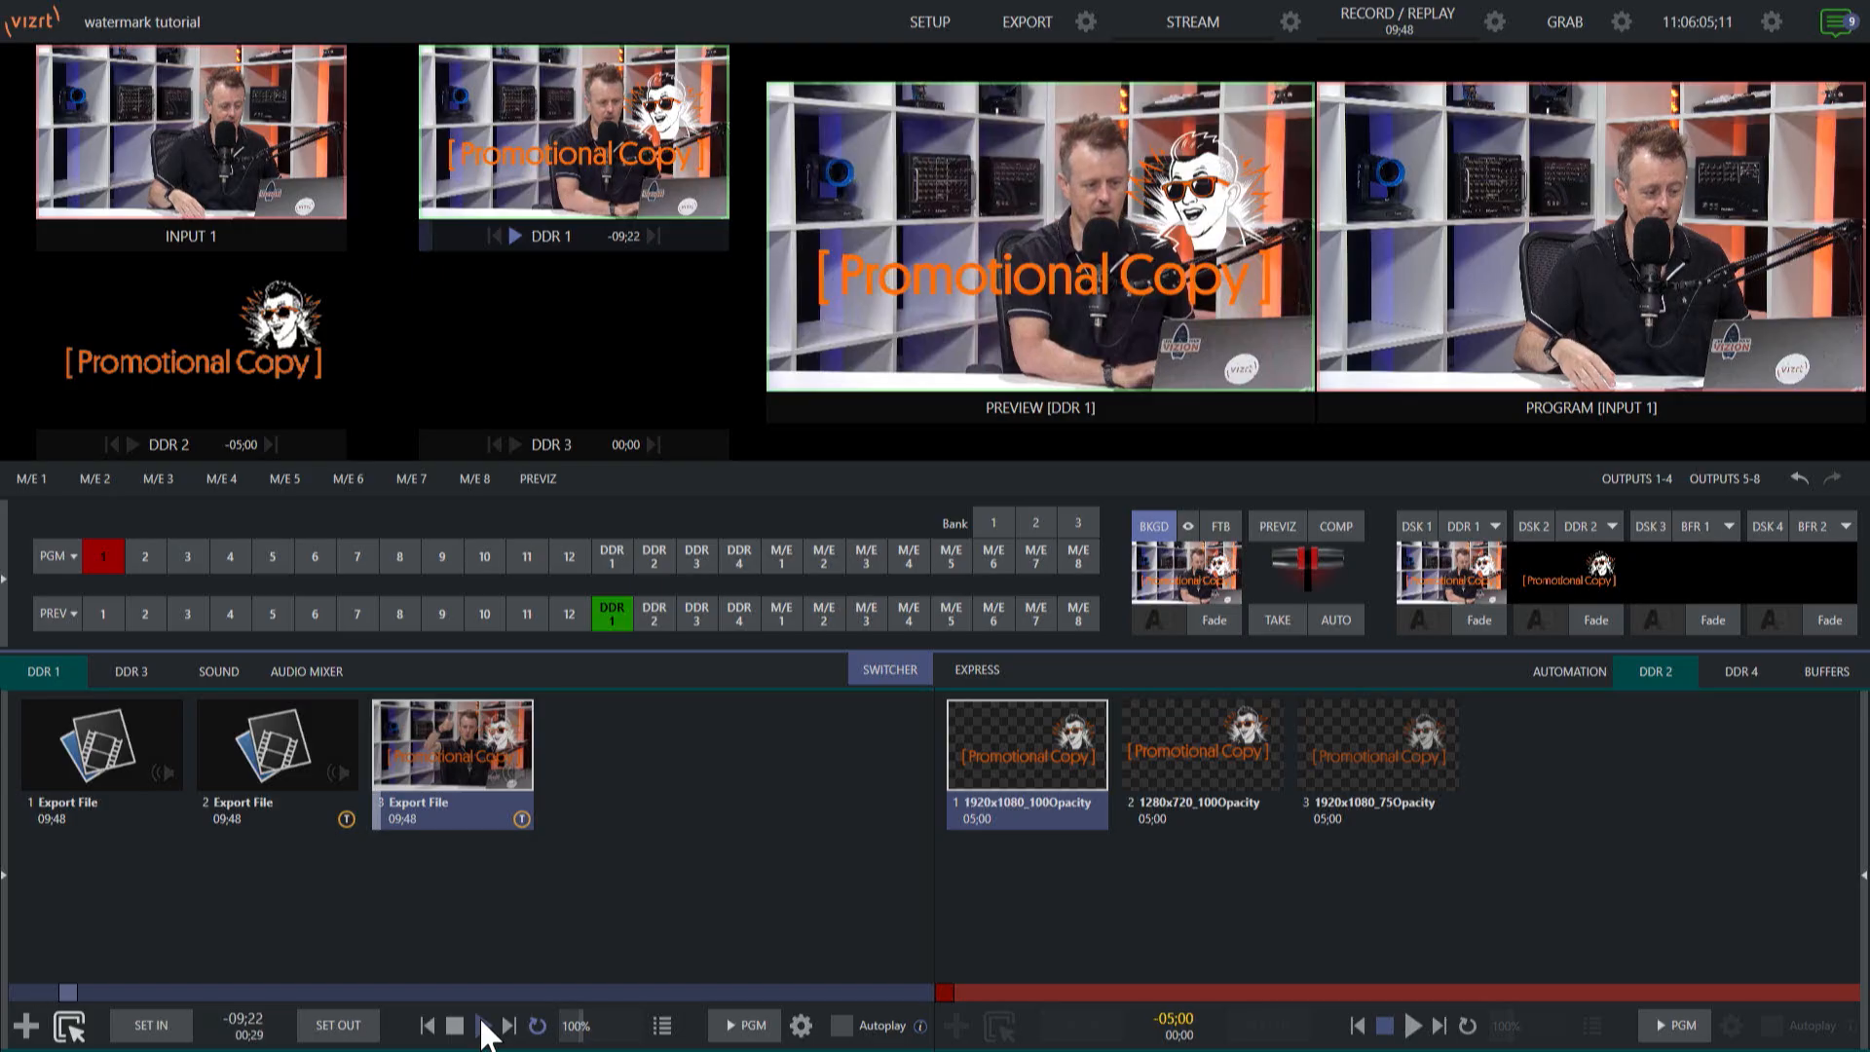
left_click(455, 1028)
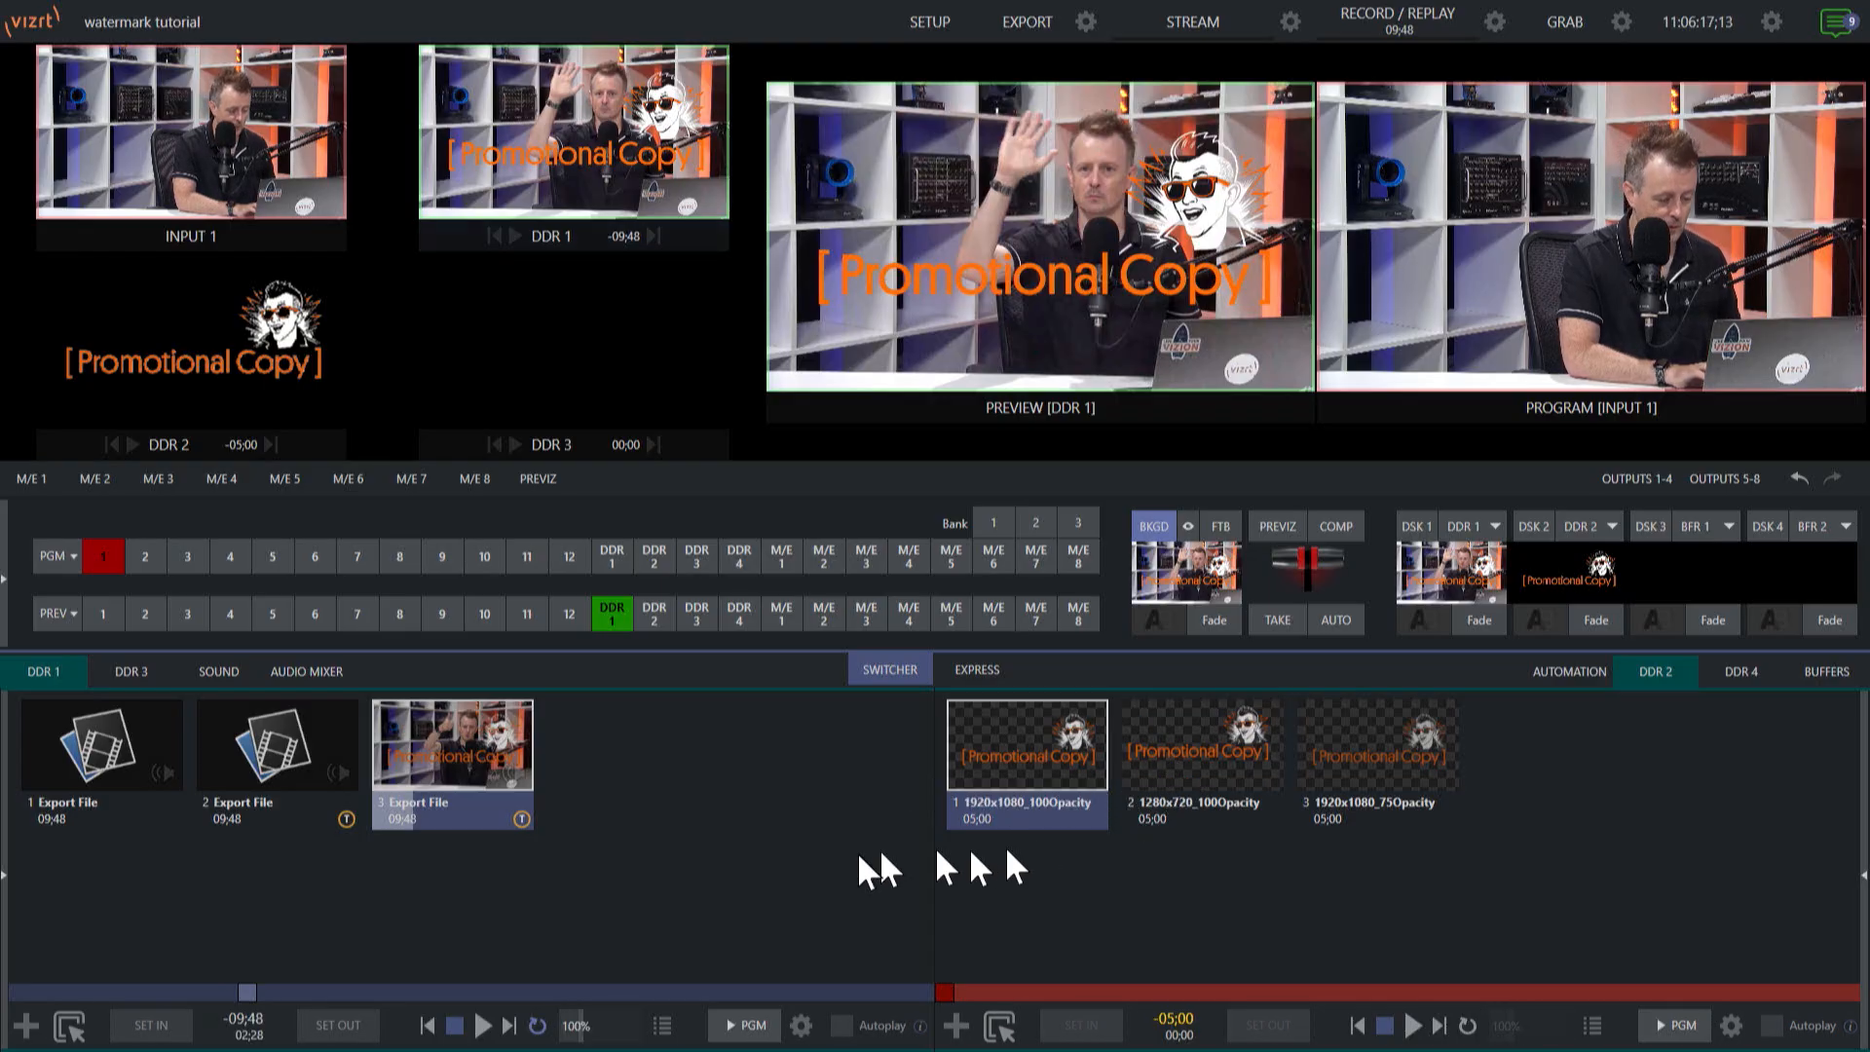
Move the 1920x1080_75Opacity image to the second position in the DDR 2 playlist.
right_click(1391, 756)
left_click(1365, 746)
left_click_drag(1364, 746, 1149, 746)
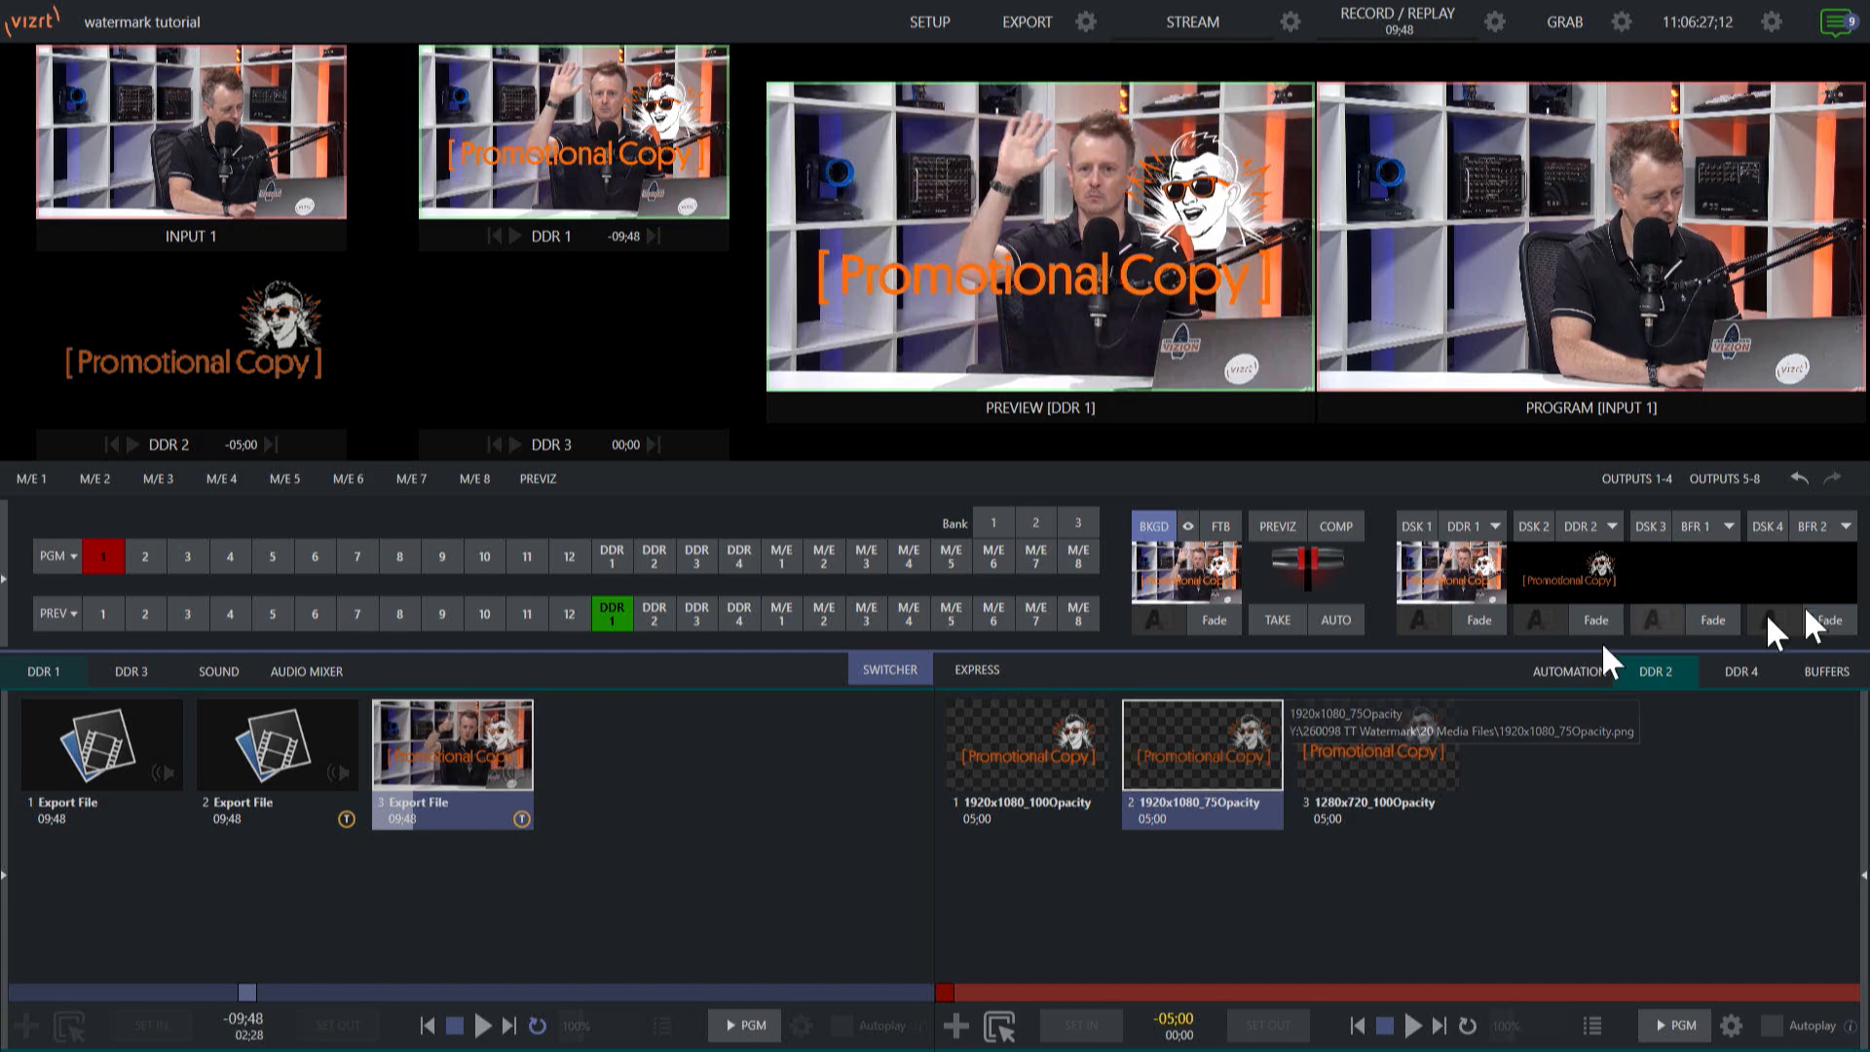
Set the Export Media File preset's watermark to the 1920x1080_75Opacity PNG from the 20 Media Files folder and save the preset.
left_click(1084, 18)
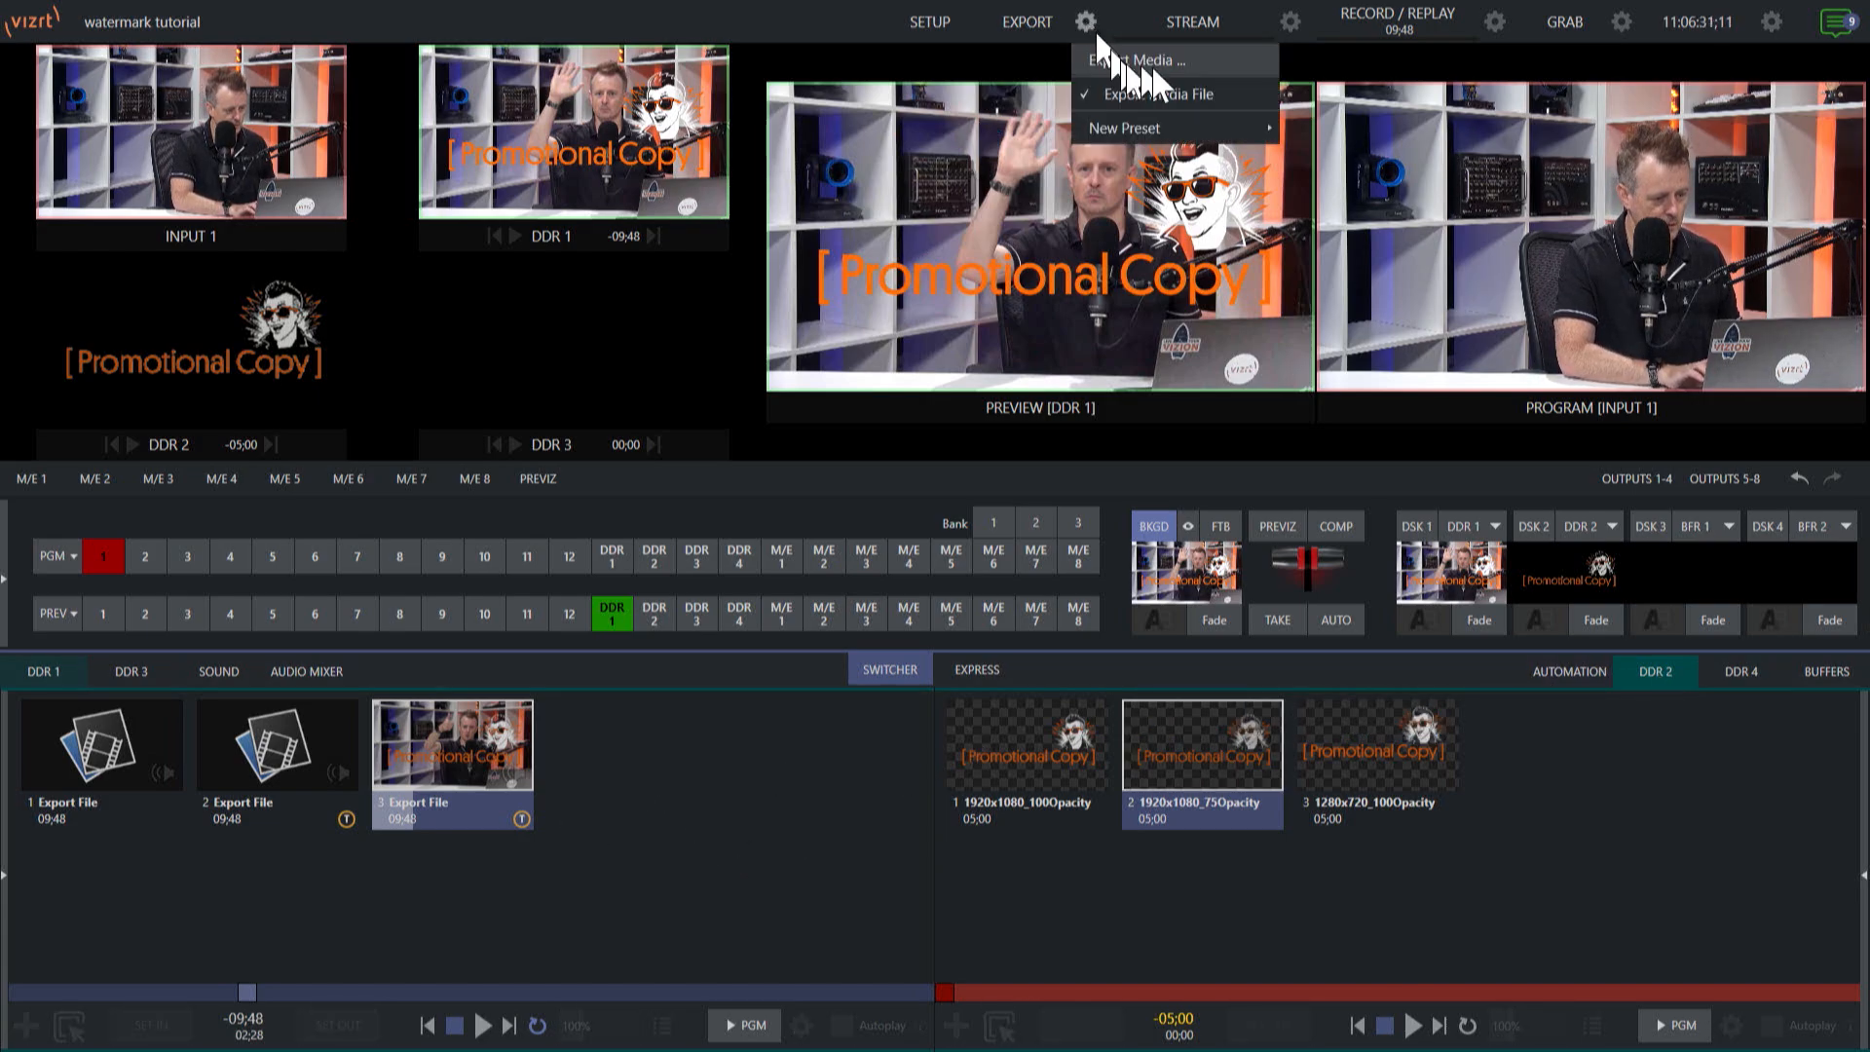
left_click(1237, 94)
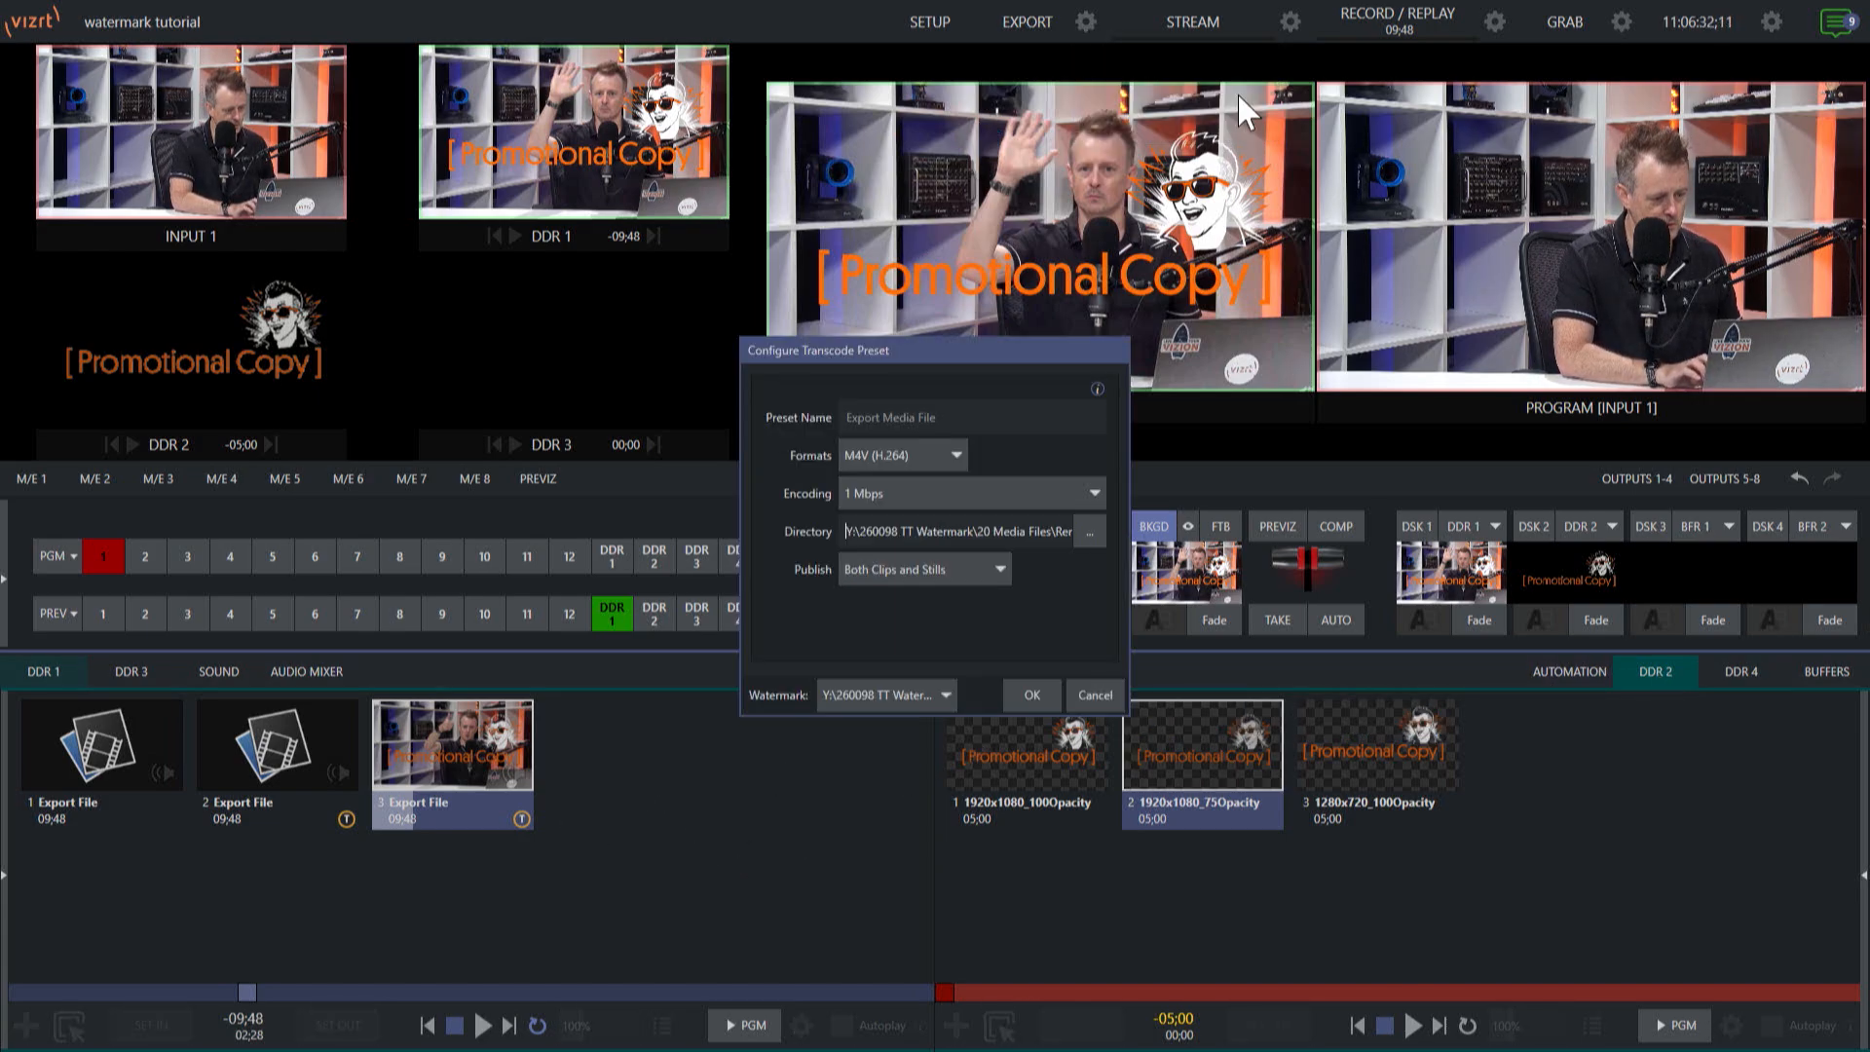
left_click(933, 692)
left_click(887, 792)
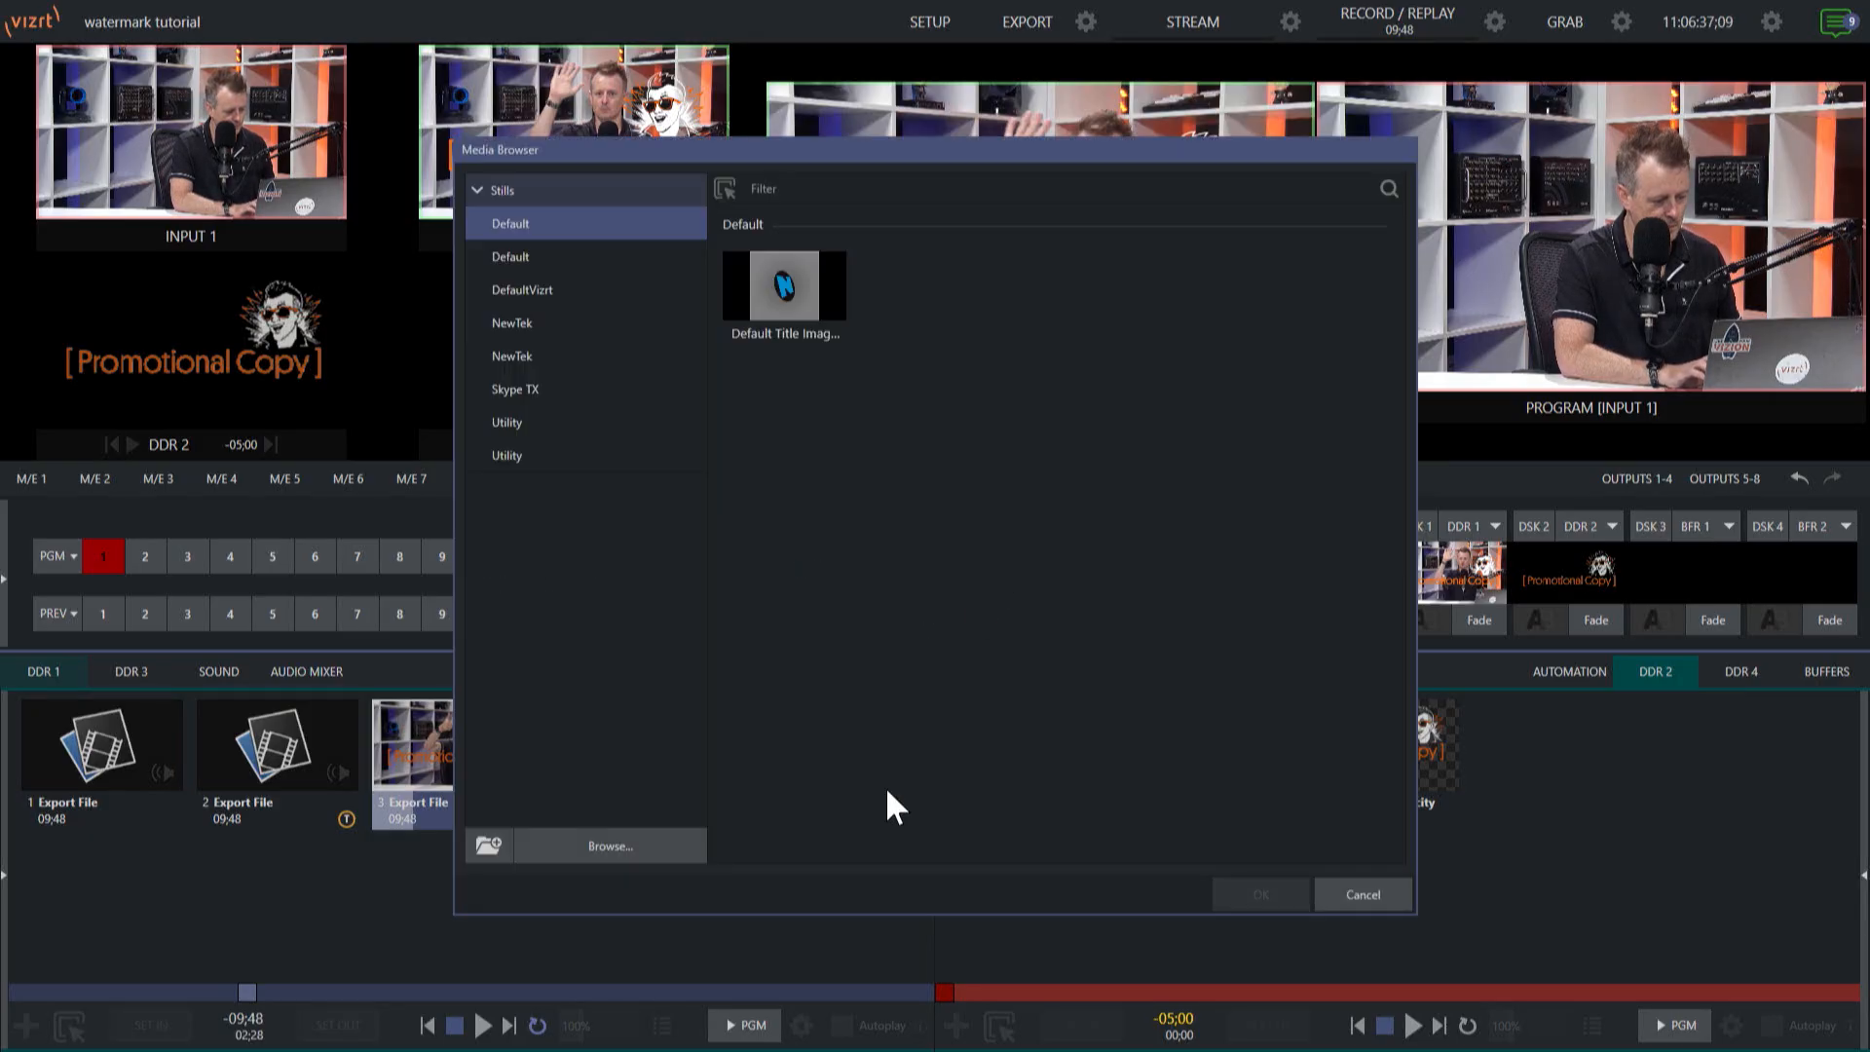
left_click(615, 847)
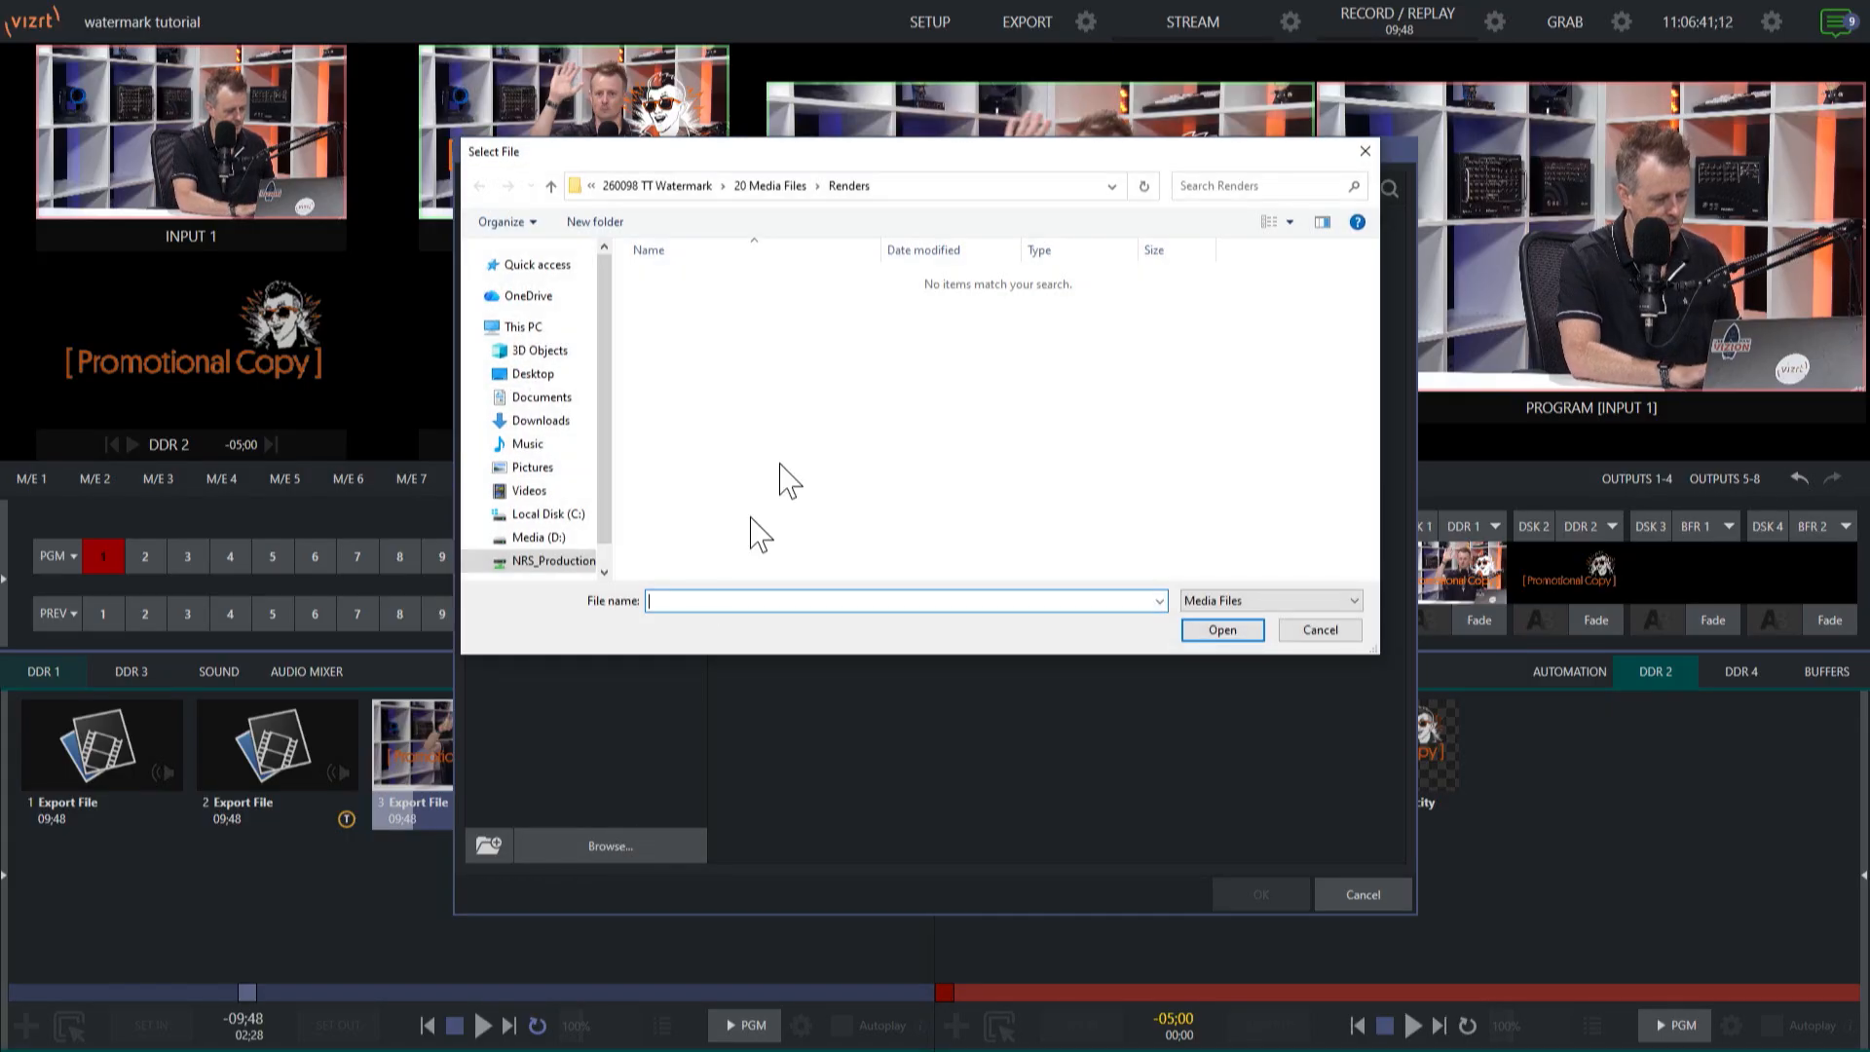
left_click(775, 187)
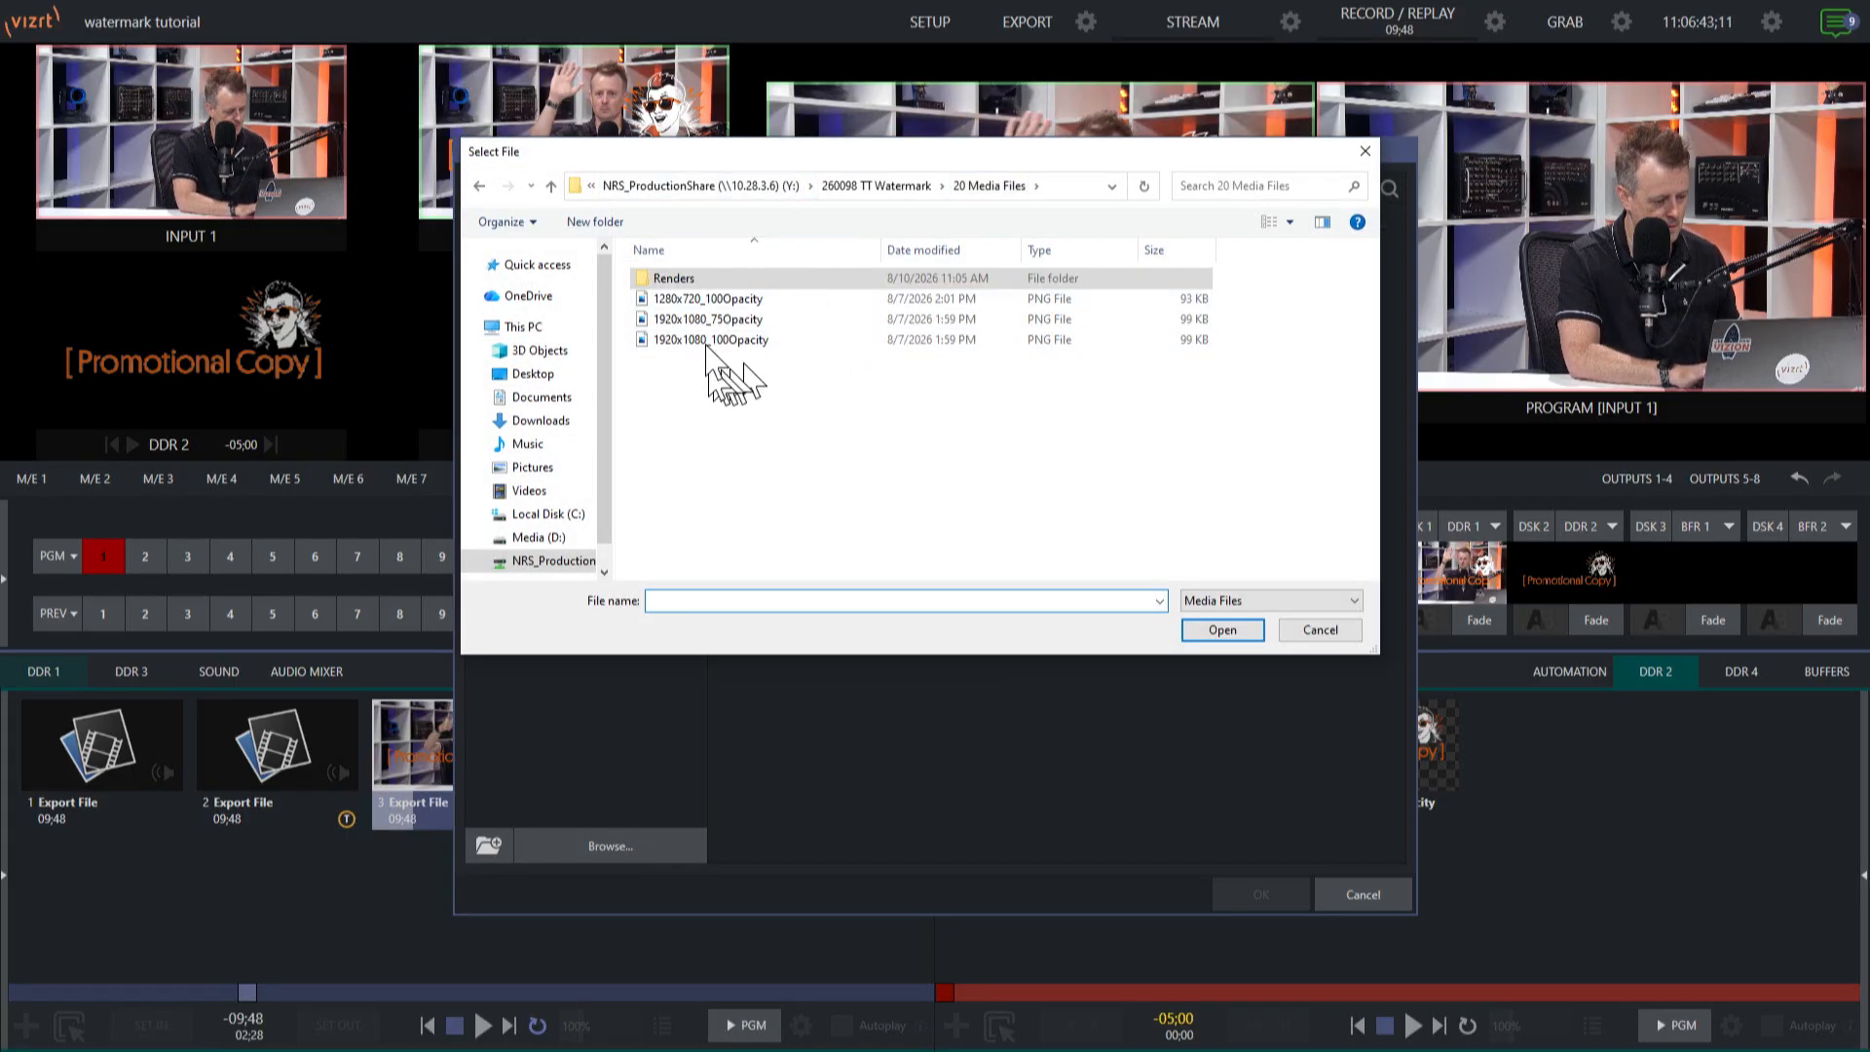
left_click(731, 319)
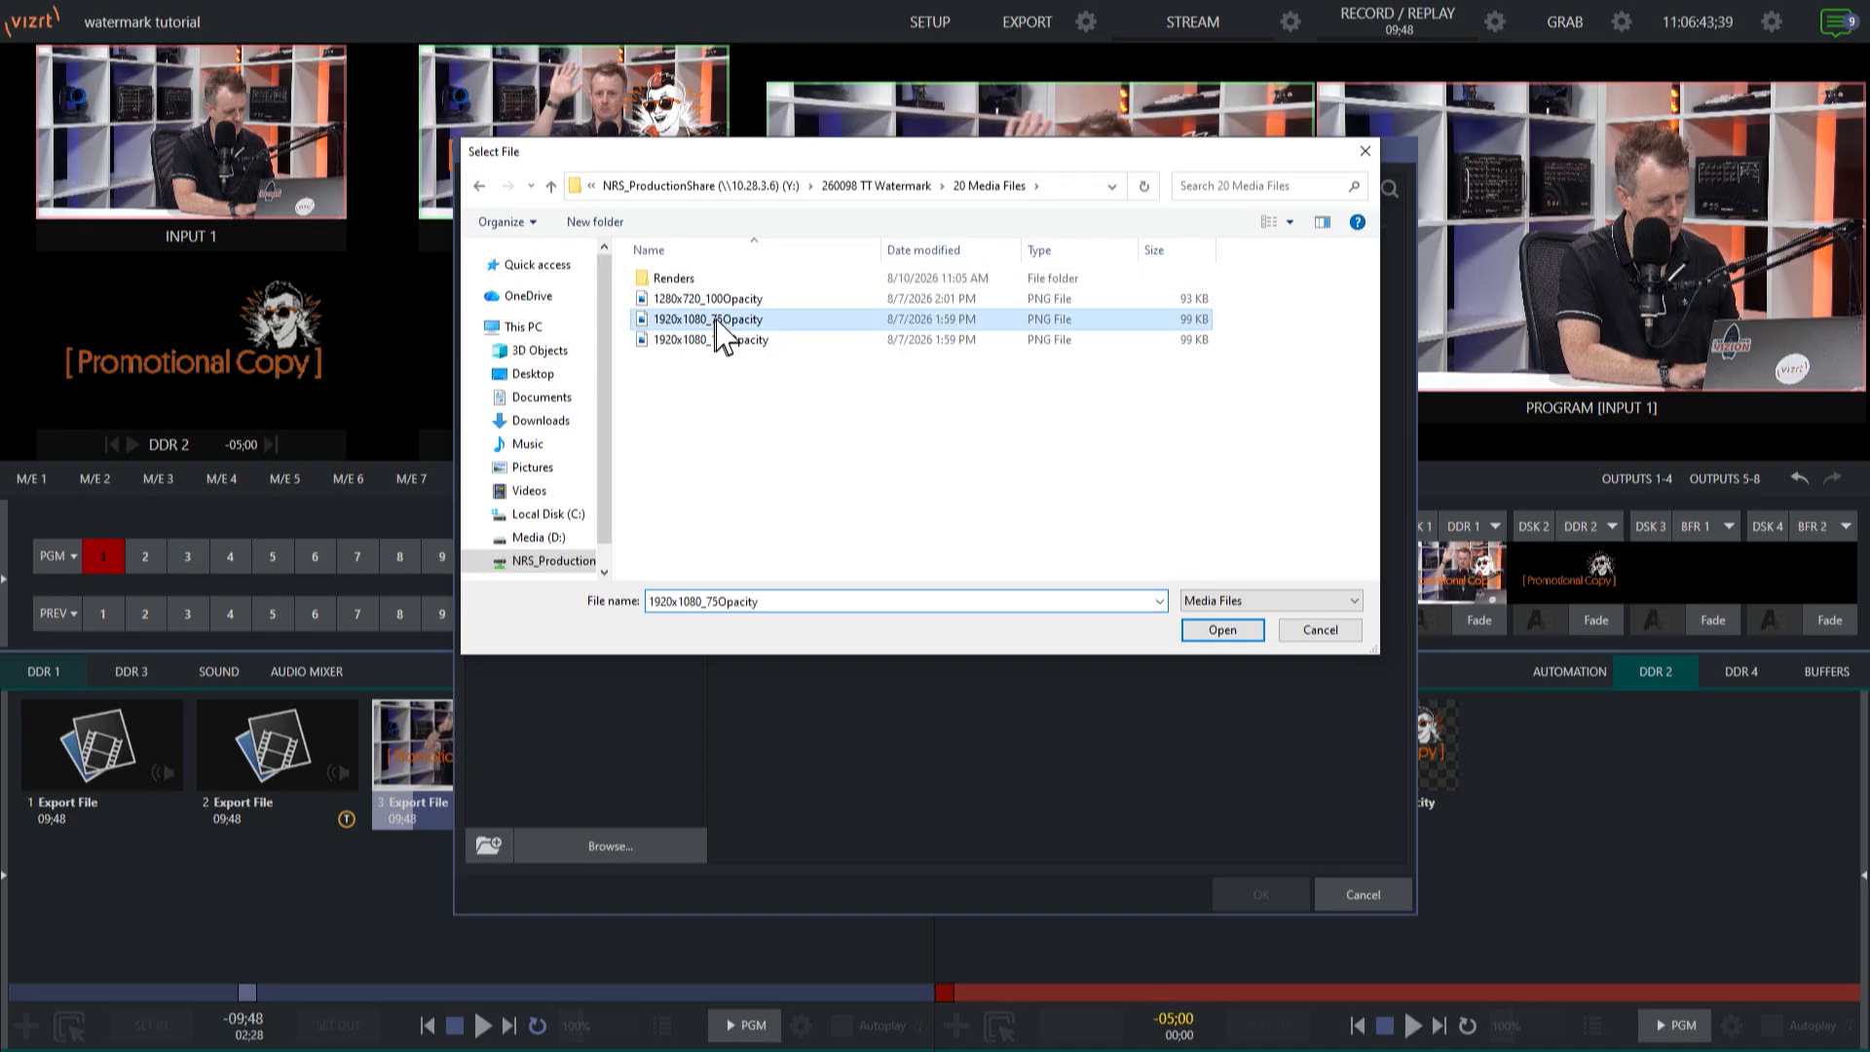
left_click(1219, 631)
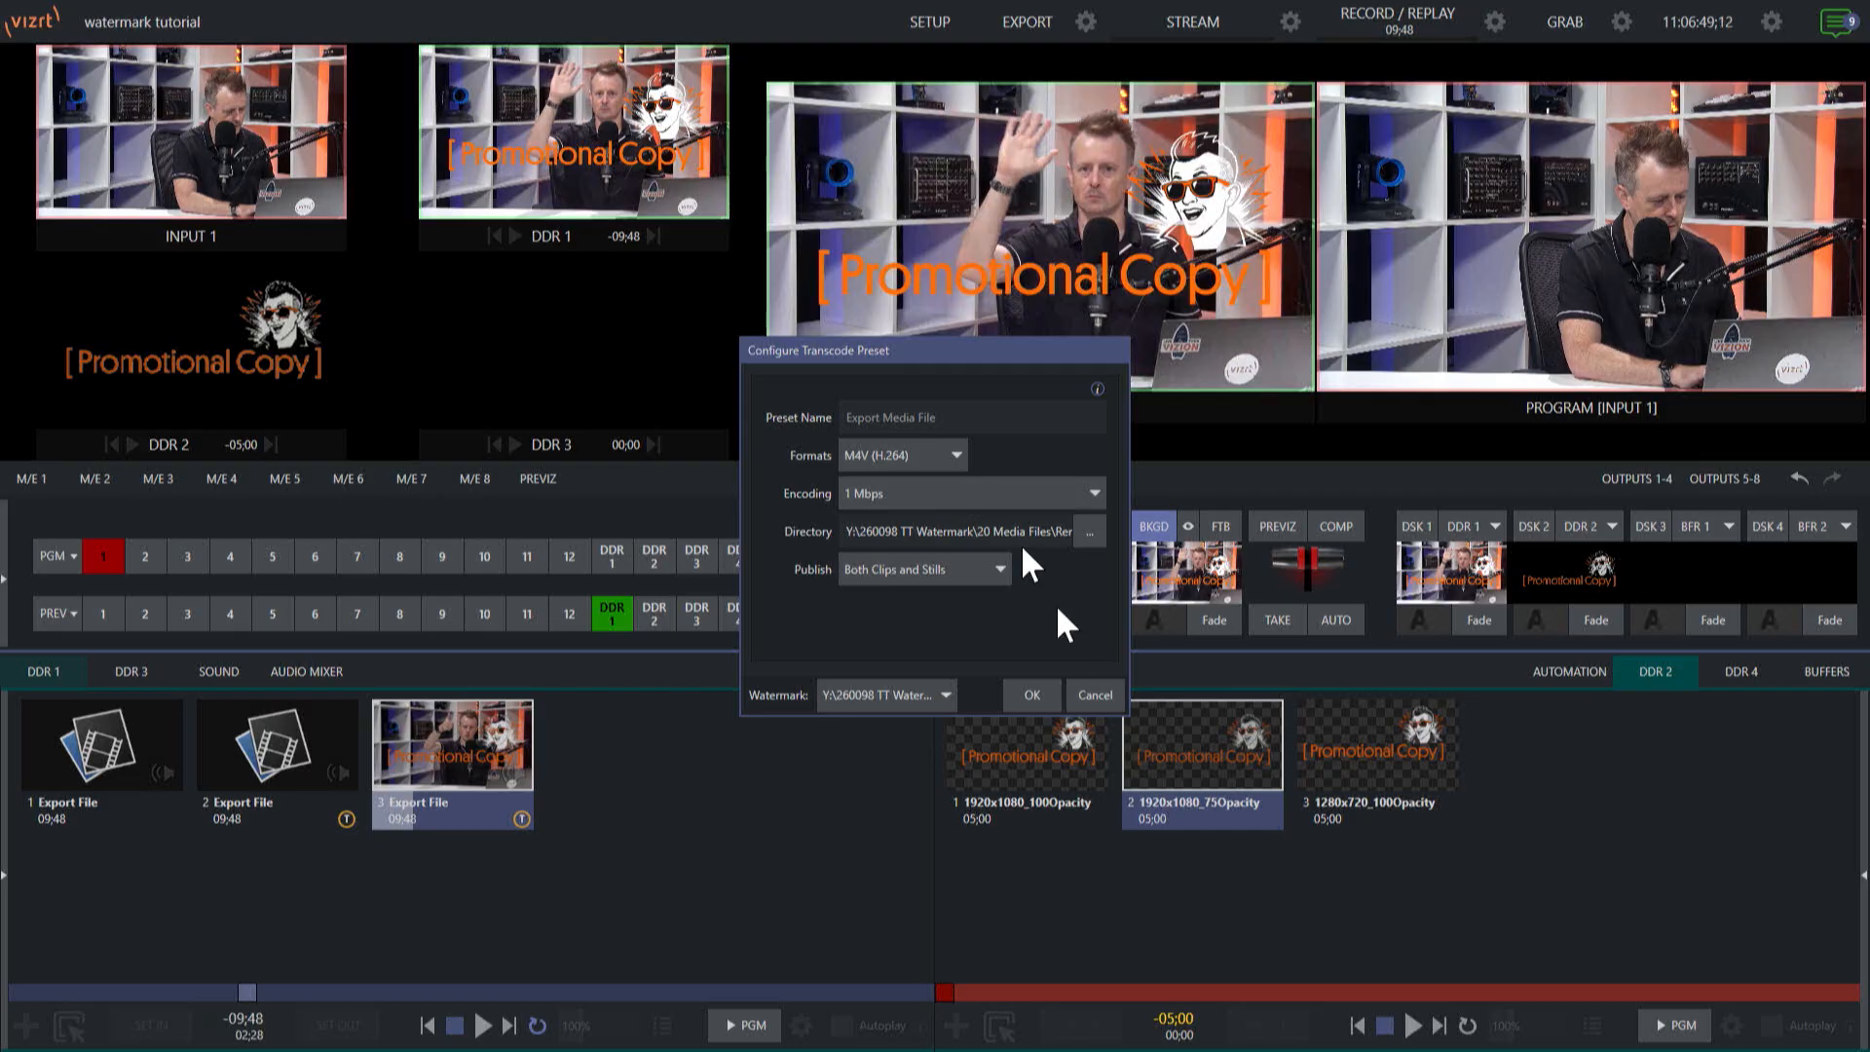
left_click(1035, 691)
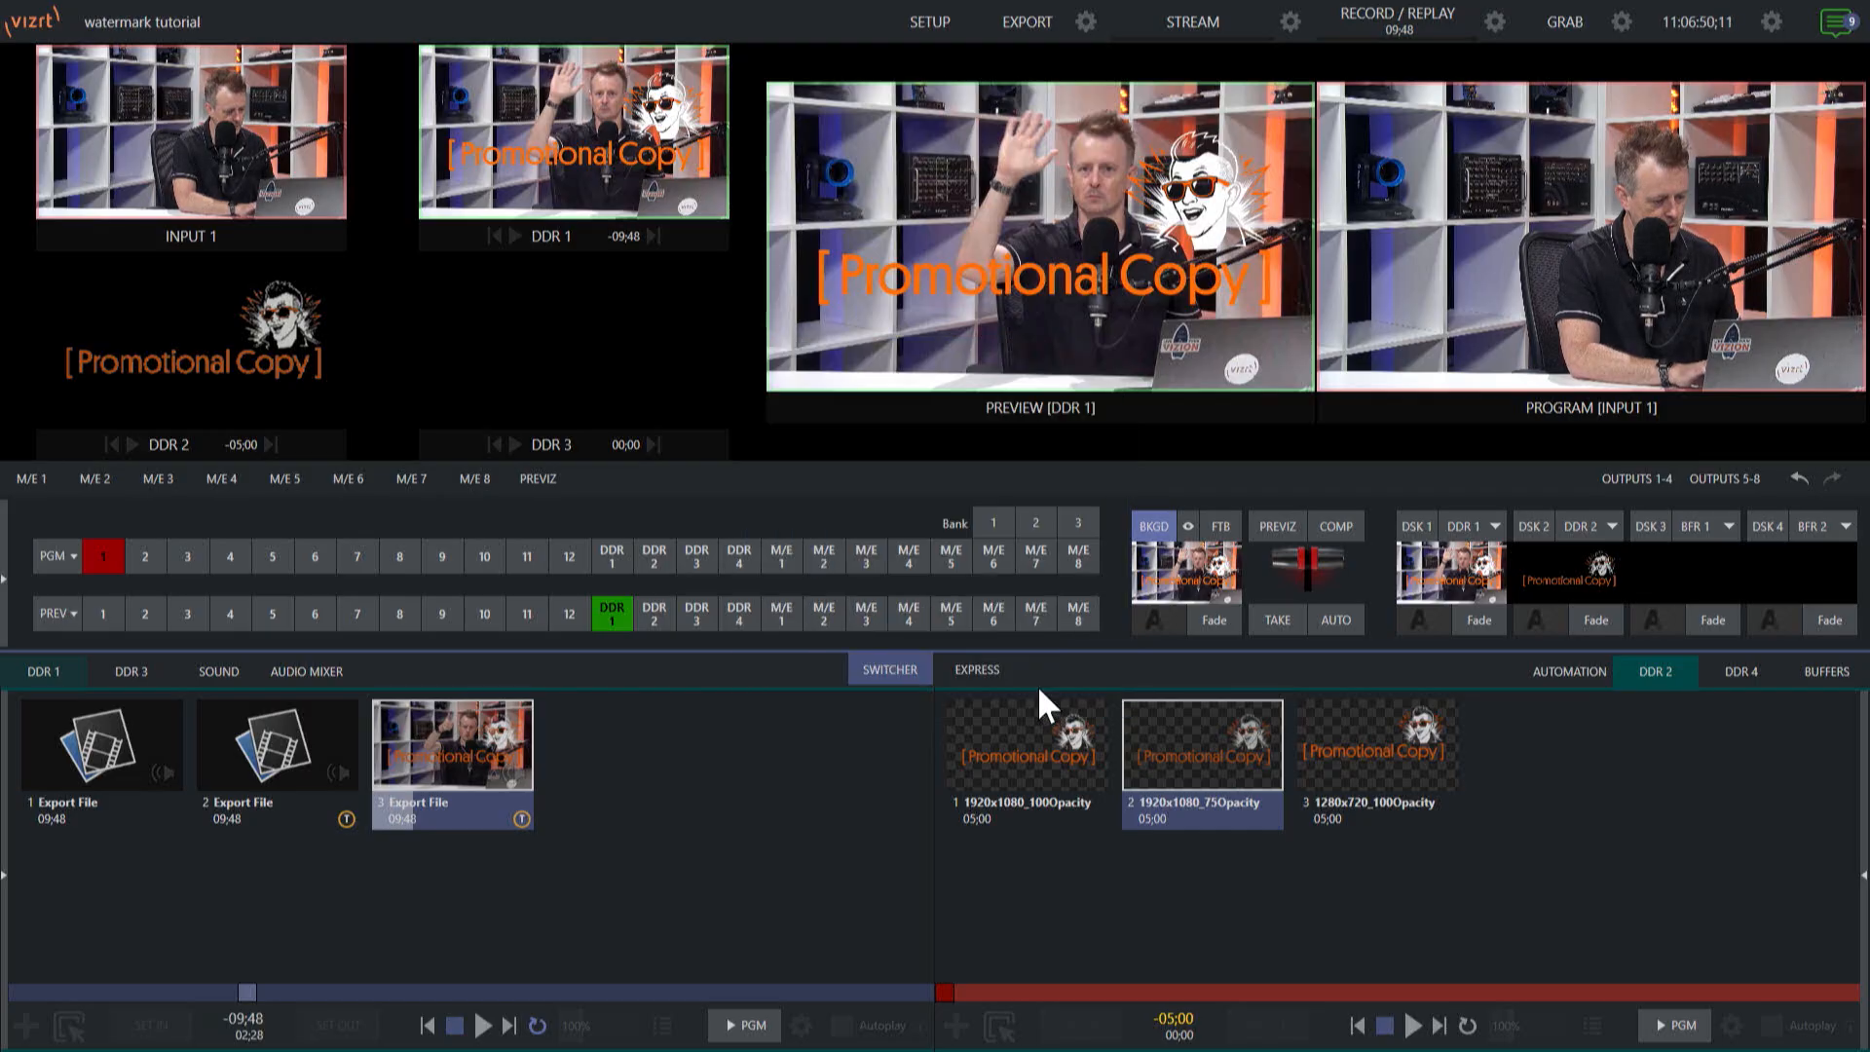
Queue the first Export File clip in DDR 1 and export it with the Export Media File preset.
left_click(104, 751)
right_click(103, 751)
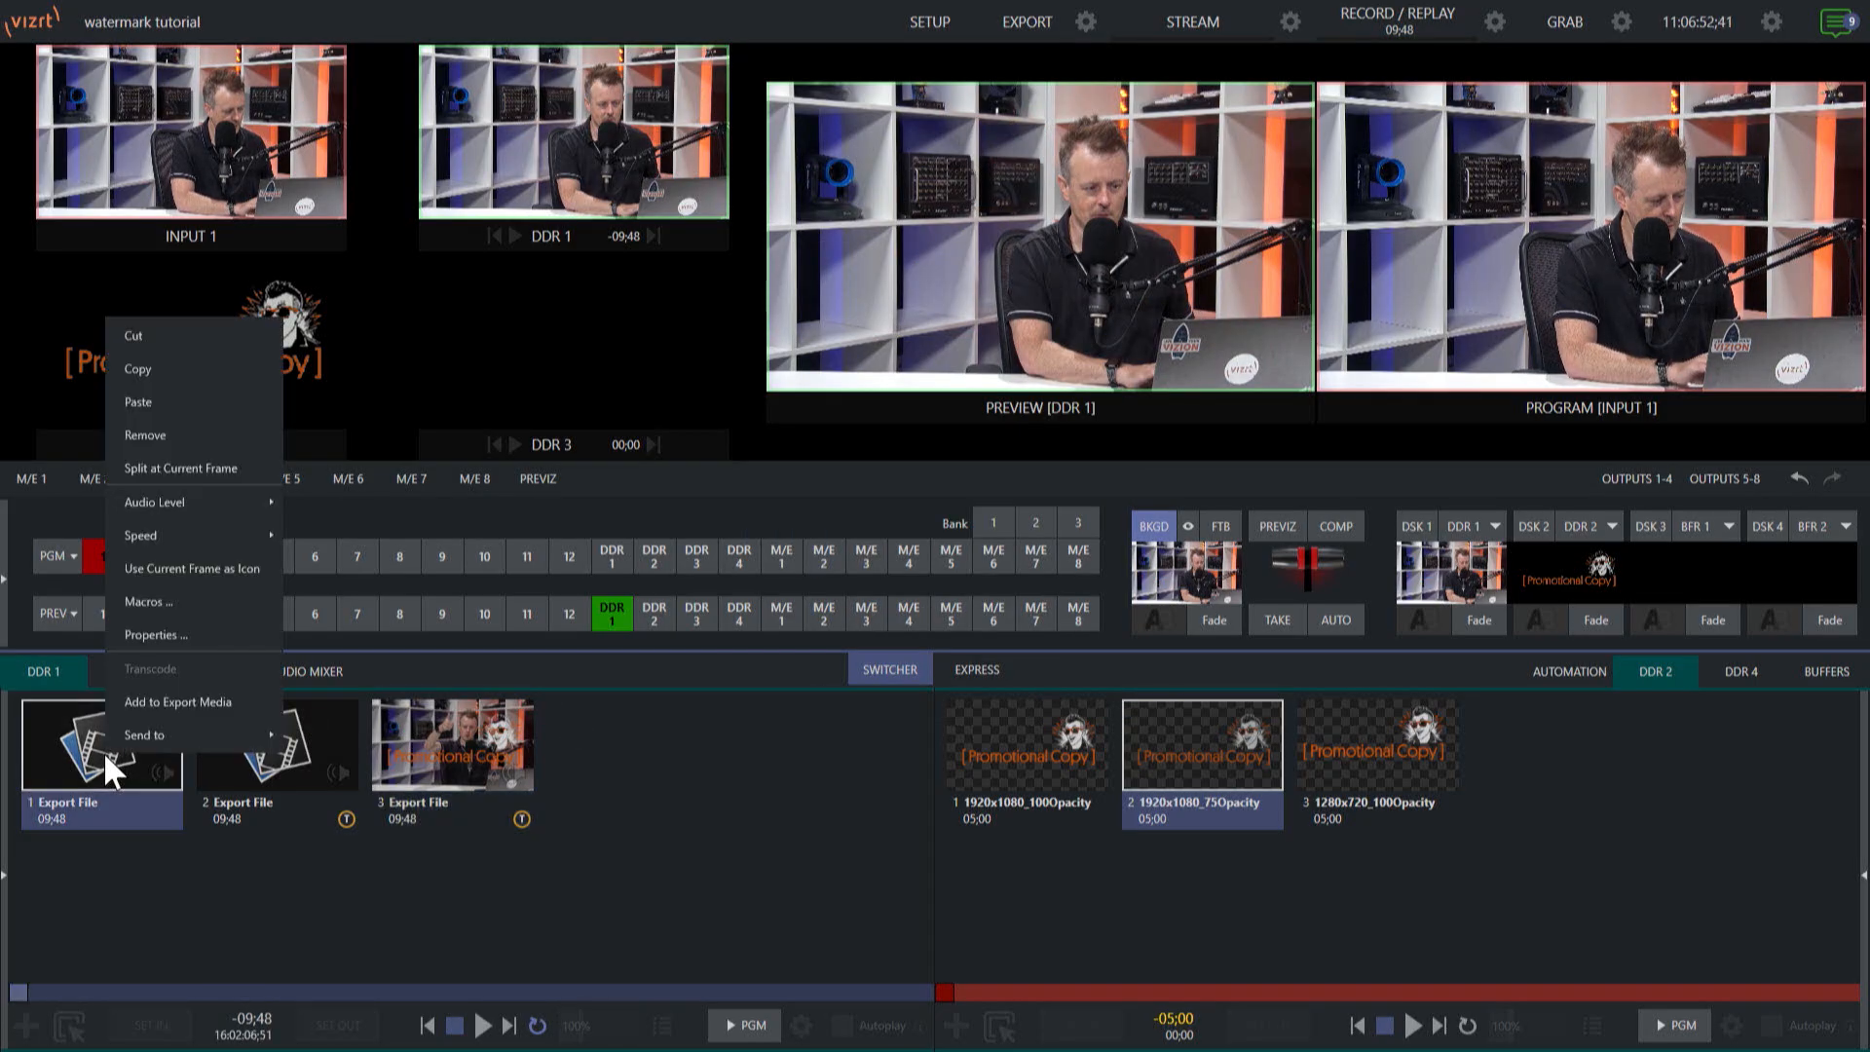
left_click(189, 696)
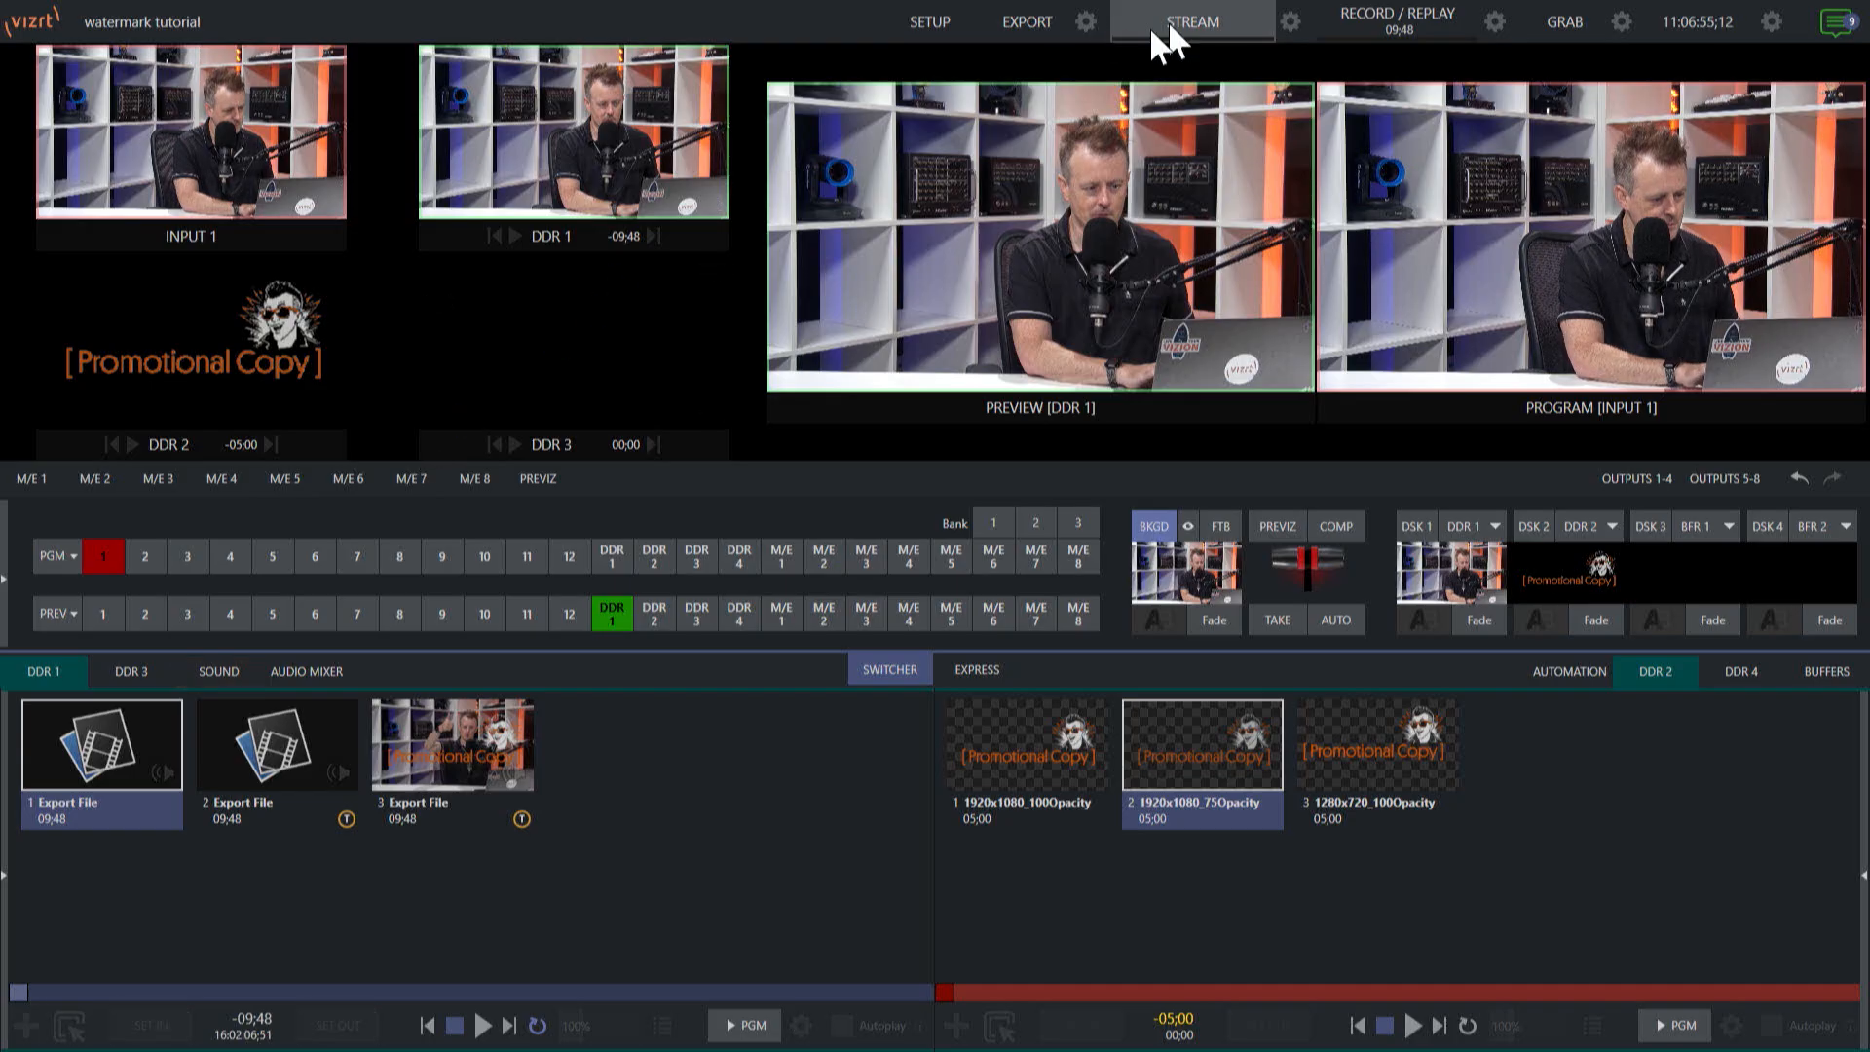
left_click(1085, 21)
left_click(1152, 61)
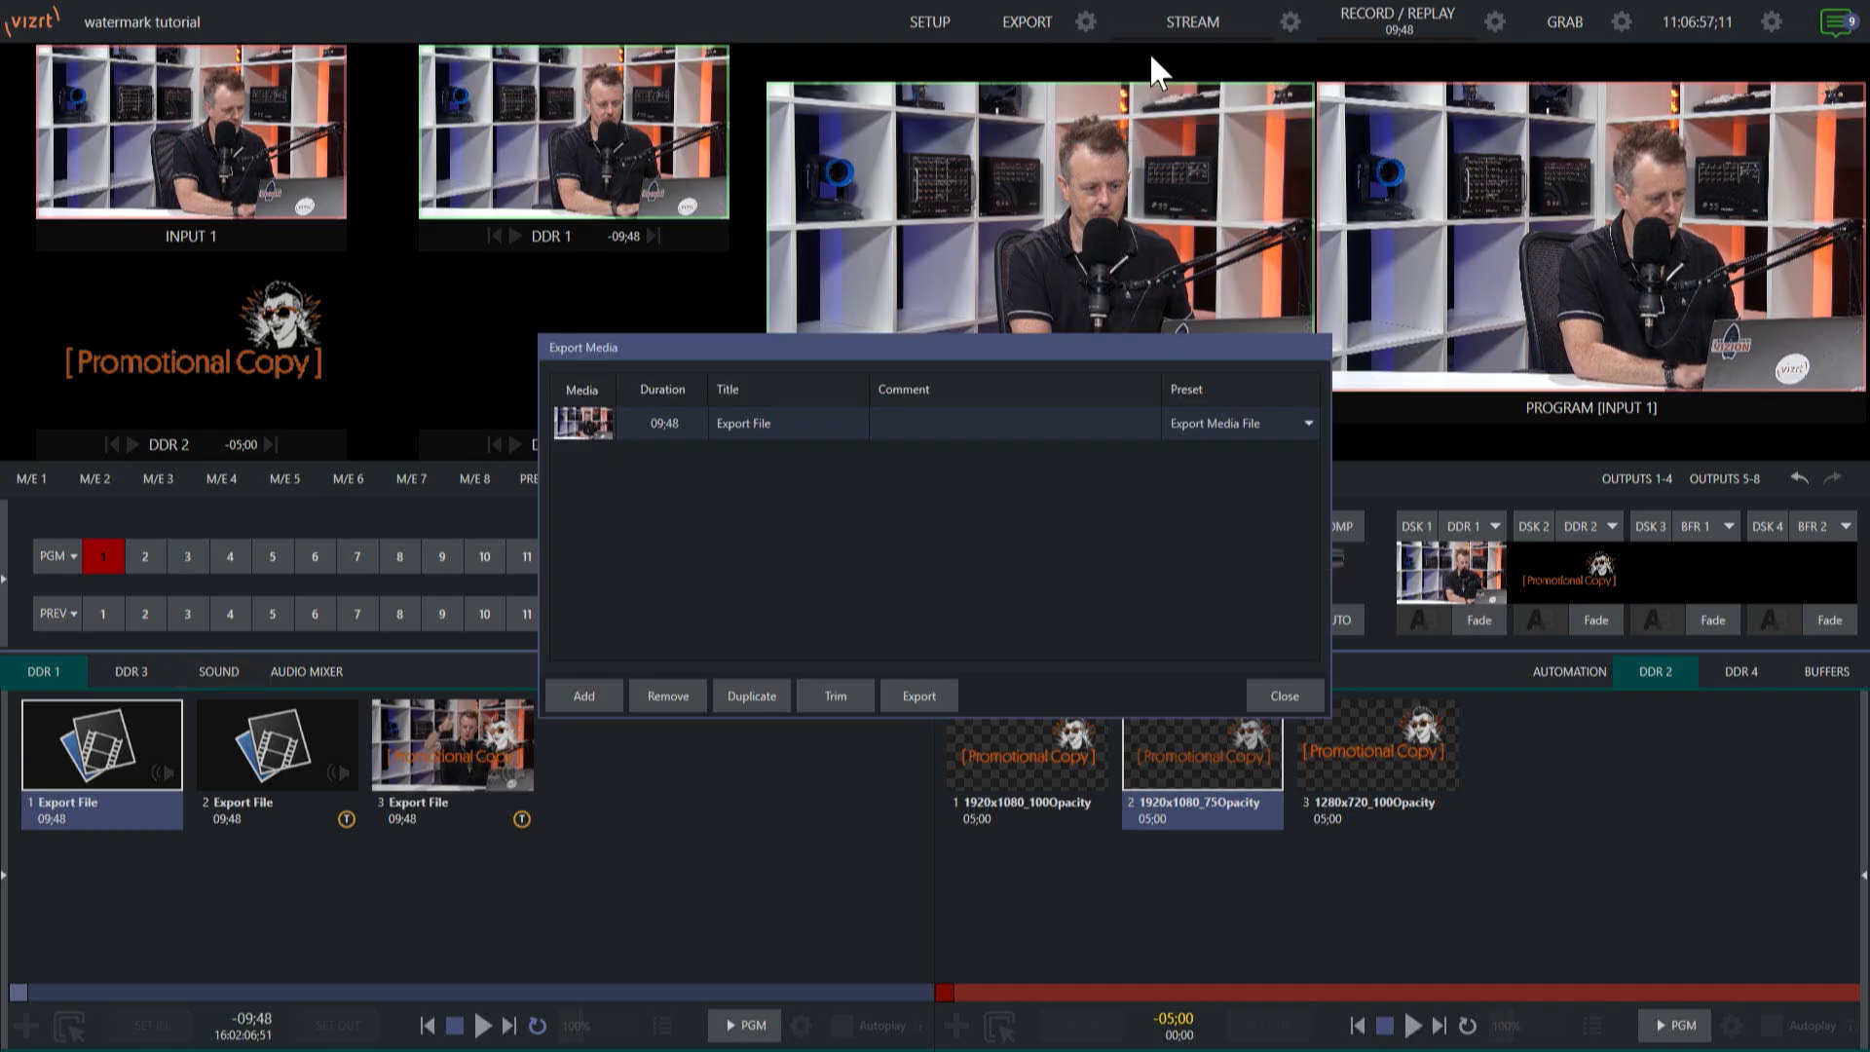
left_click(919, 695)
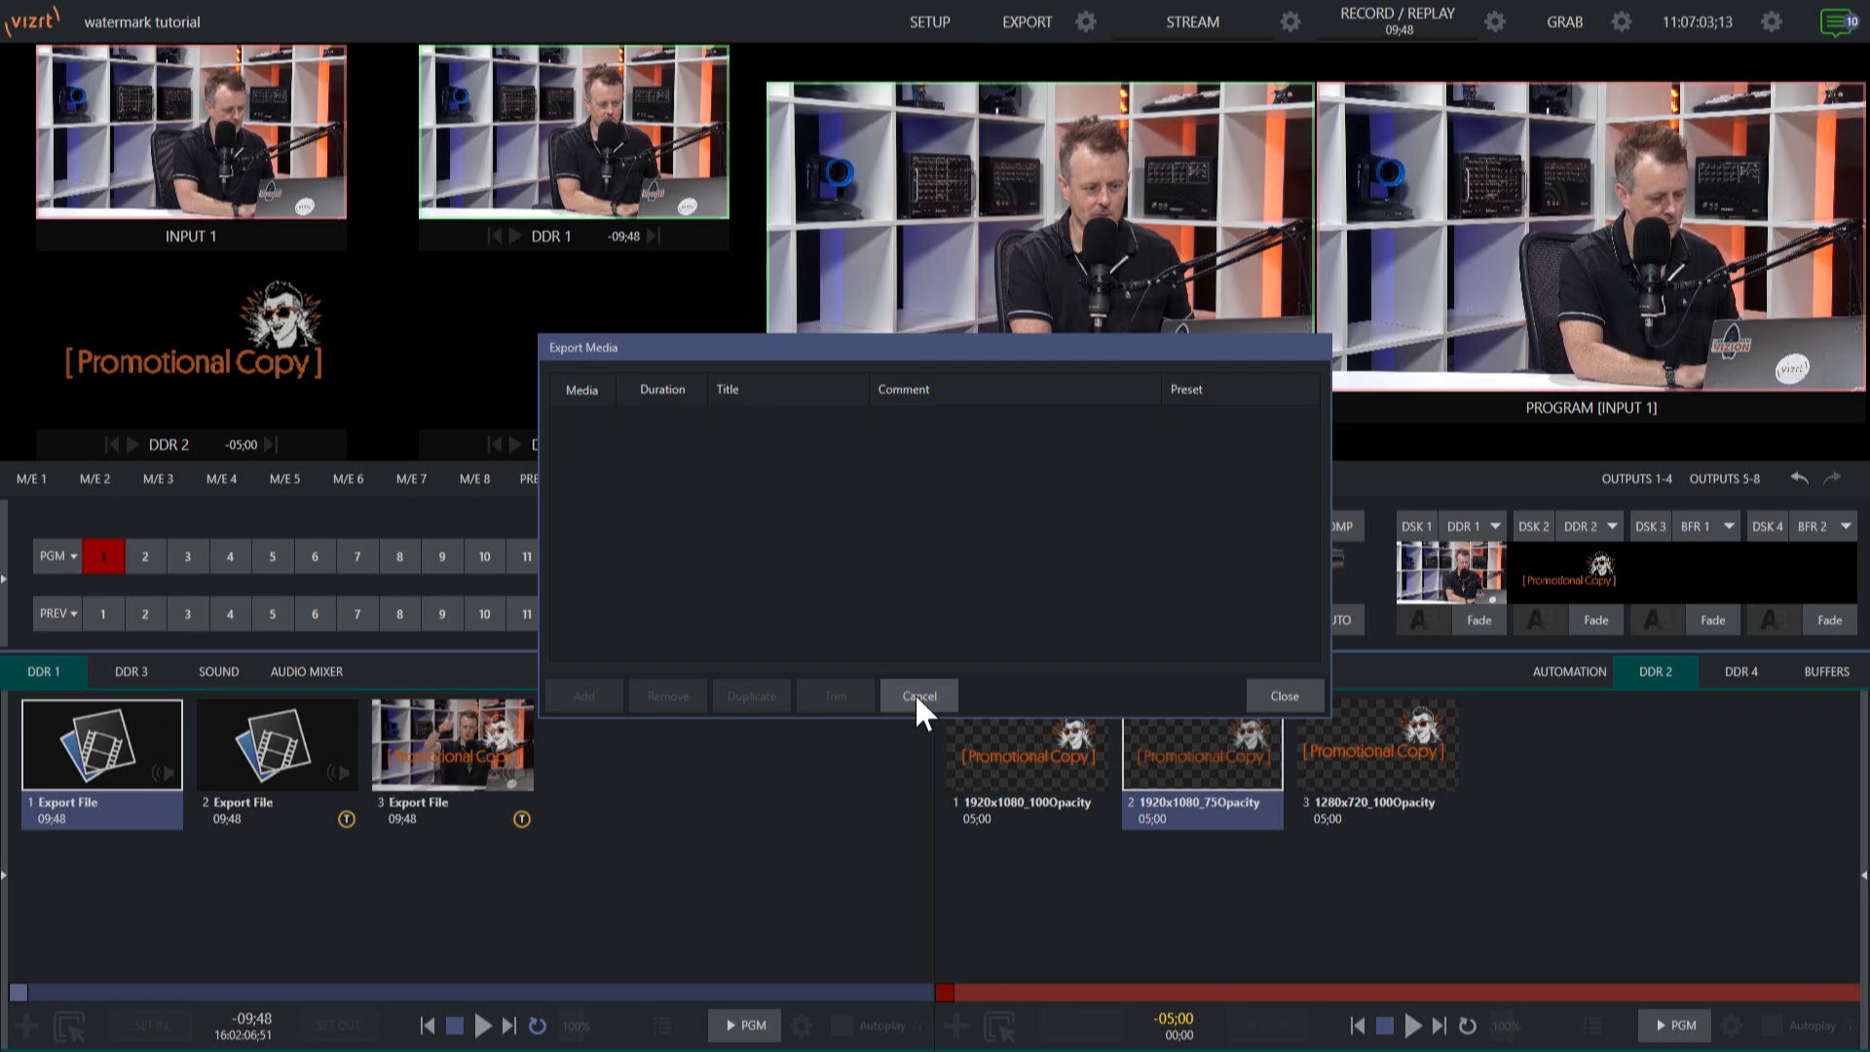
left_click(1284, 695)
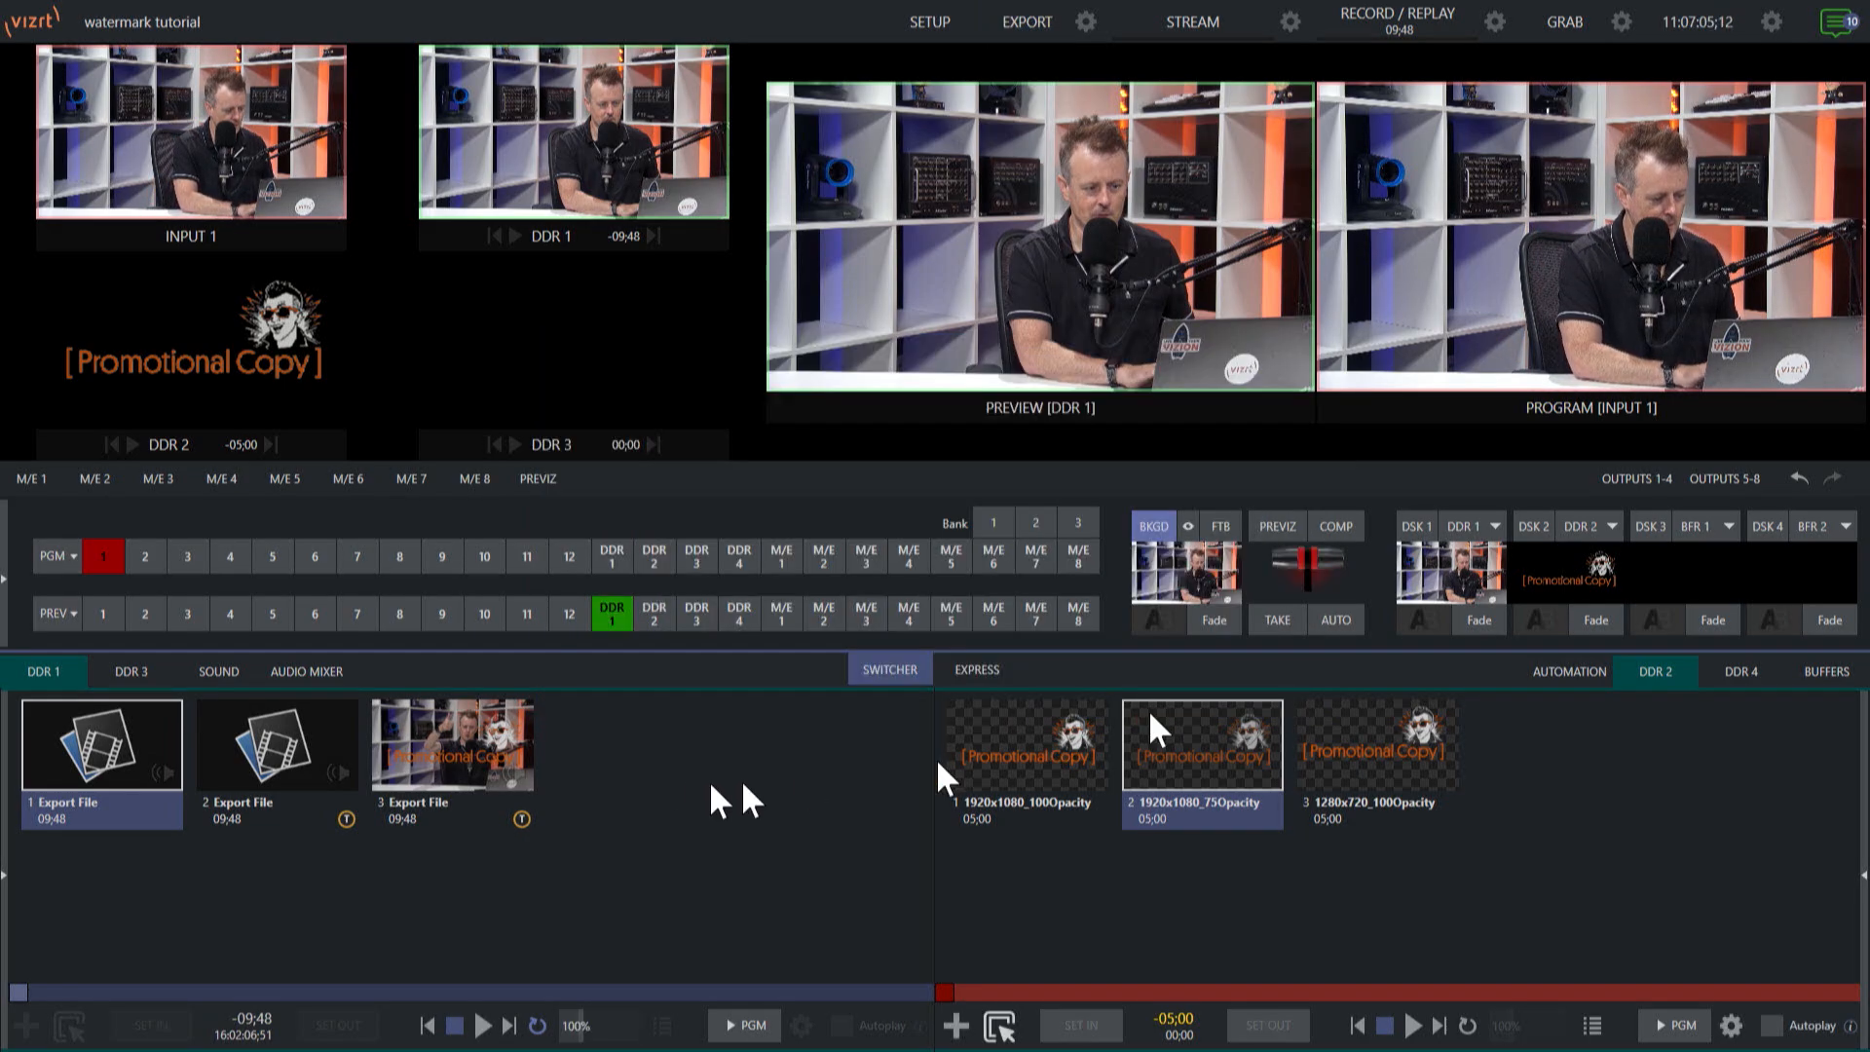
Load the M4V file Export File (1) from the Renders folder into DDR 1.
double_click(672, 772)
left_click(617, 843)
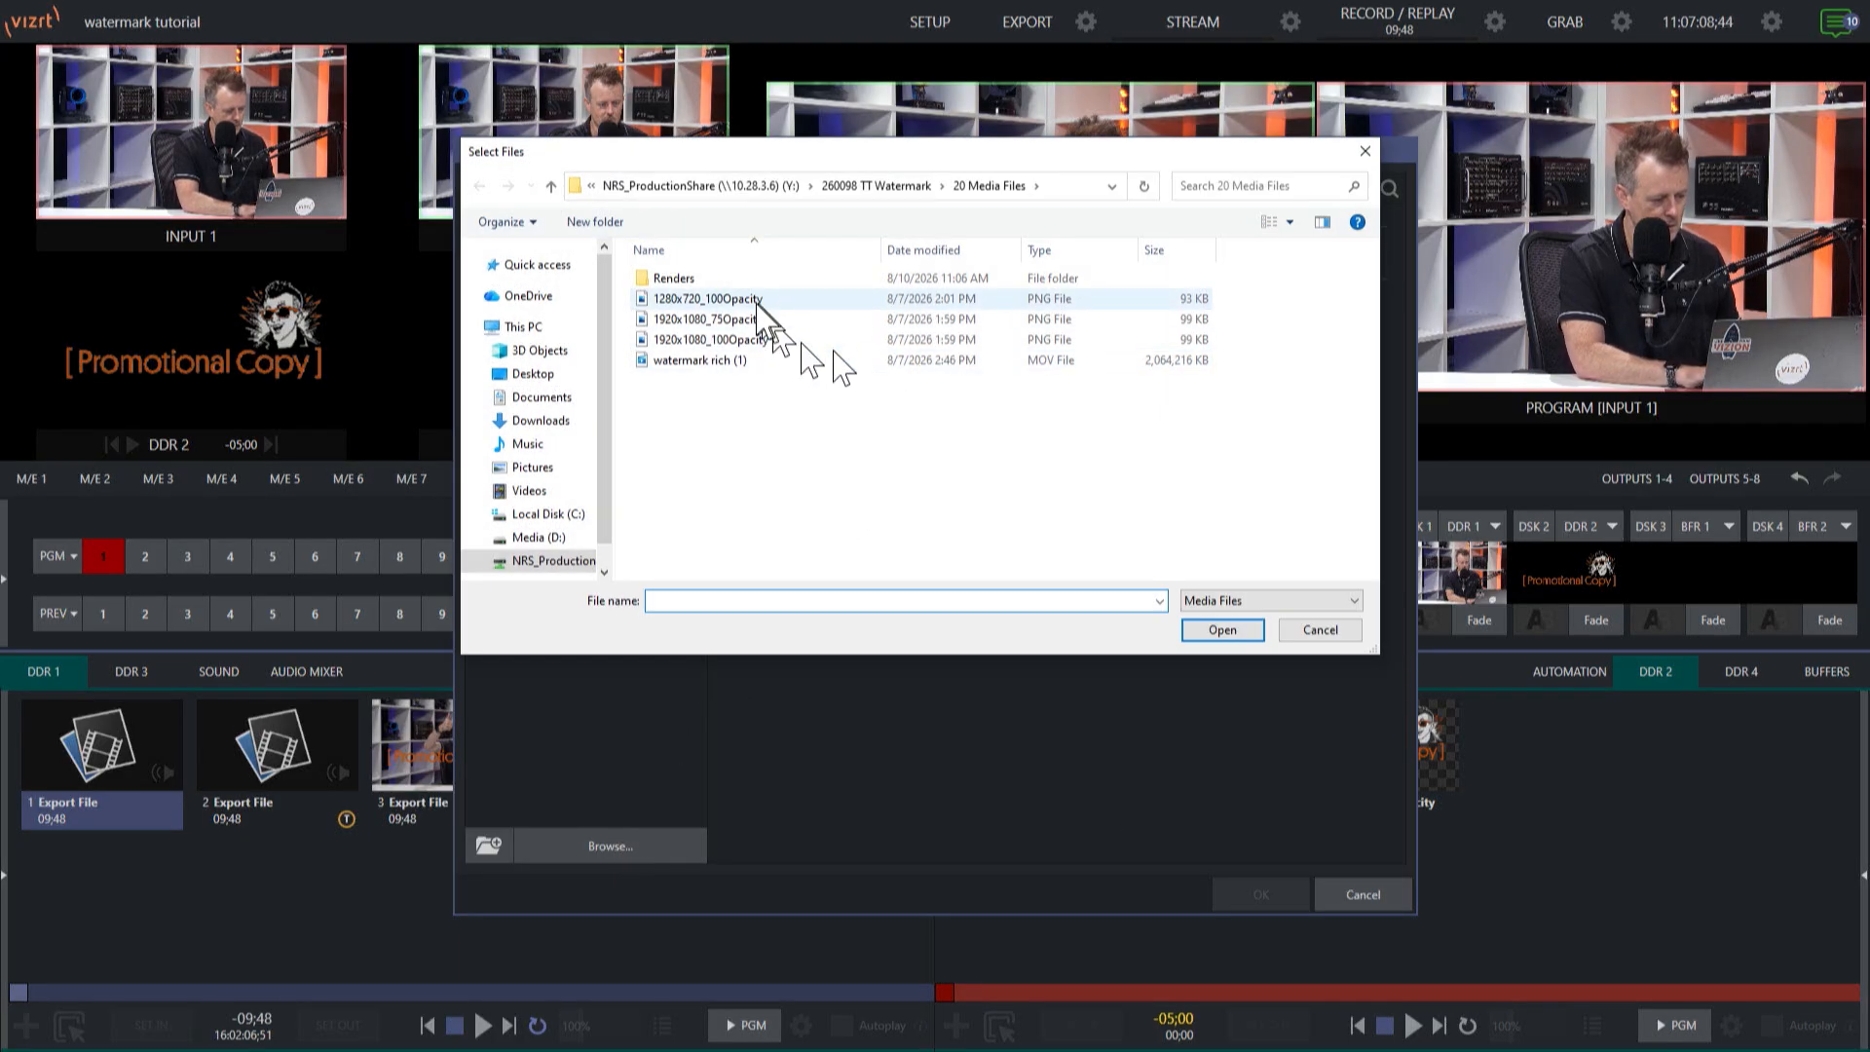
double_click(682, 278)
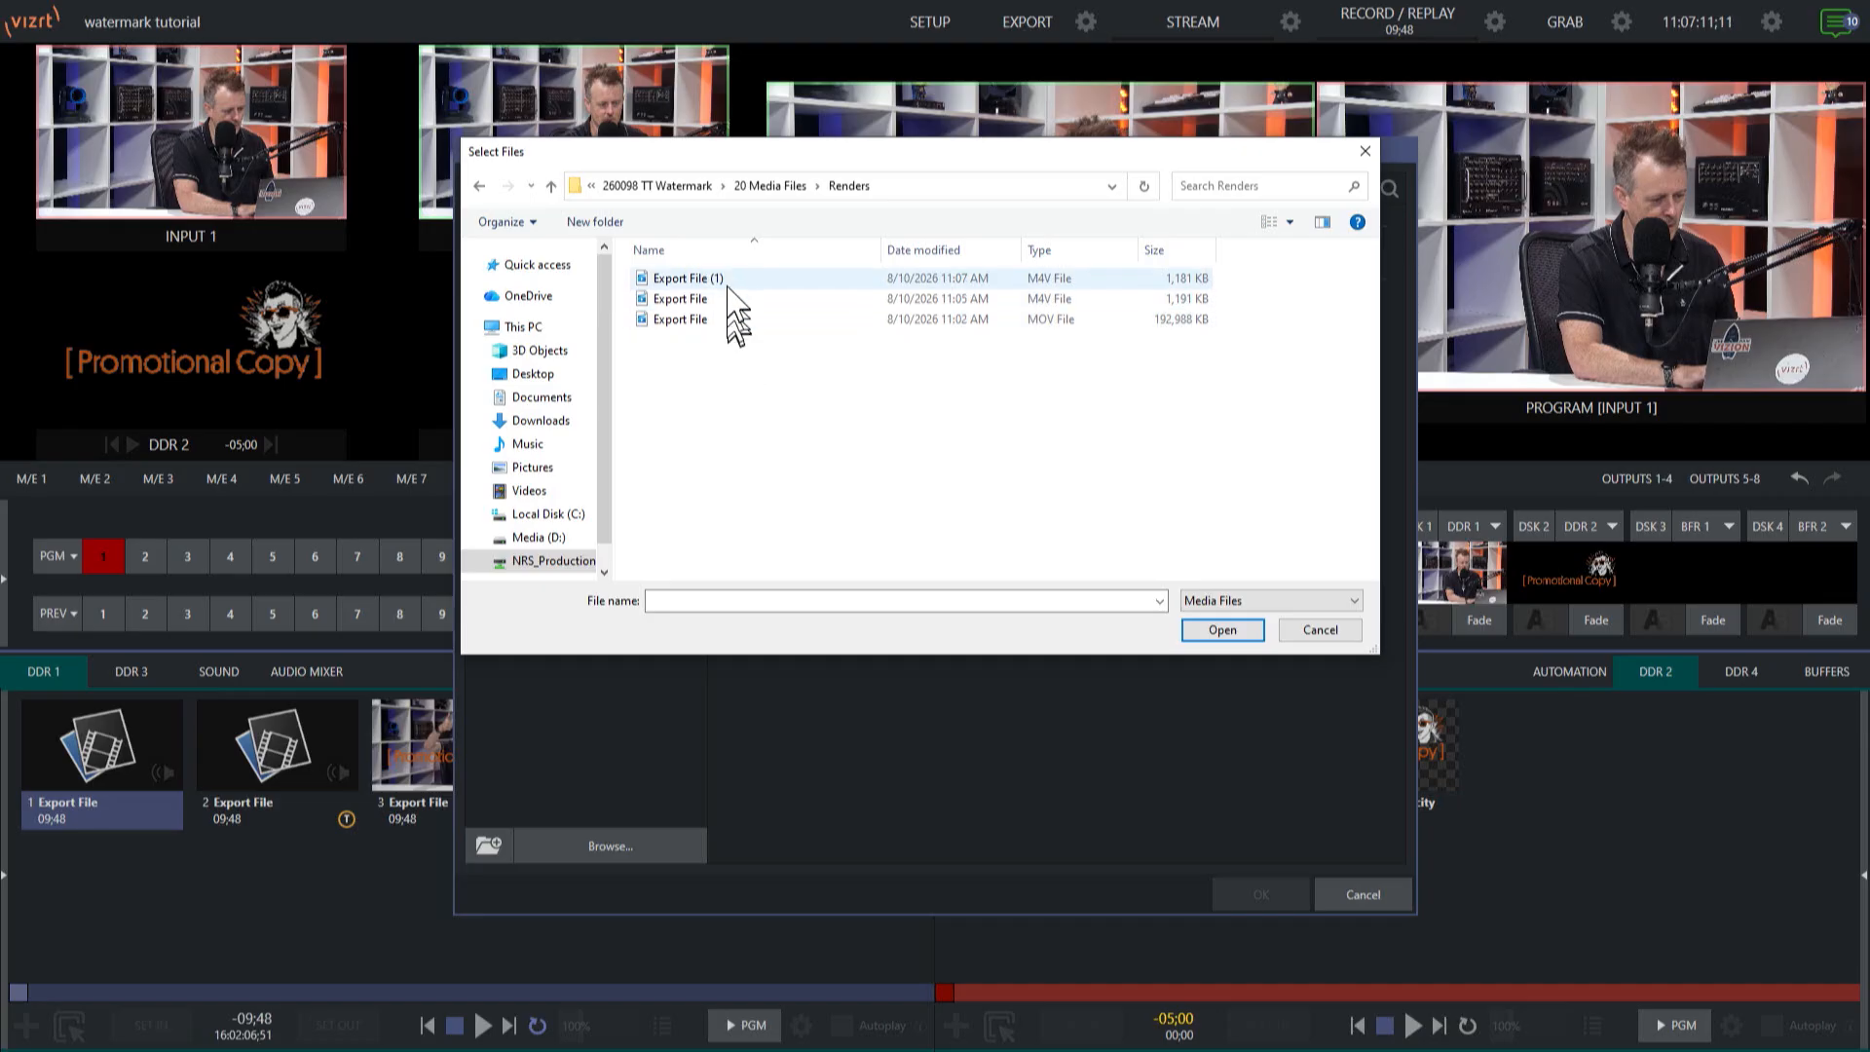
left_click(670, 279)
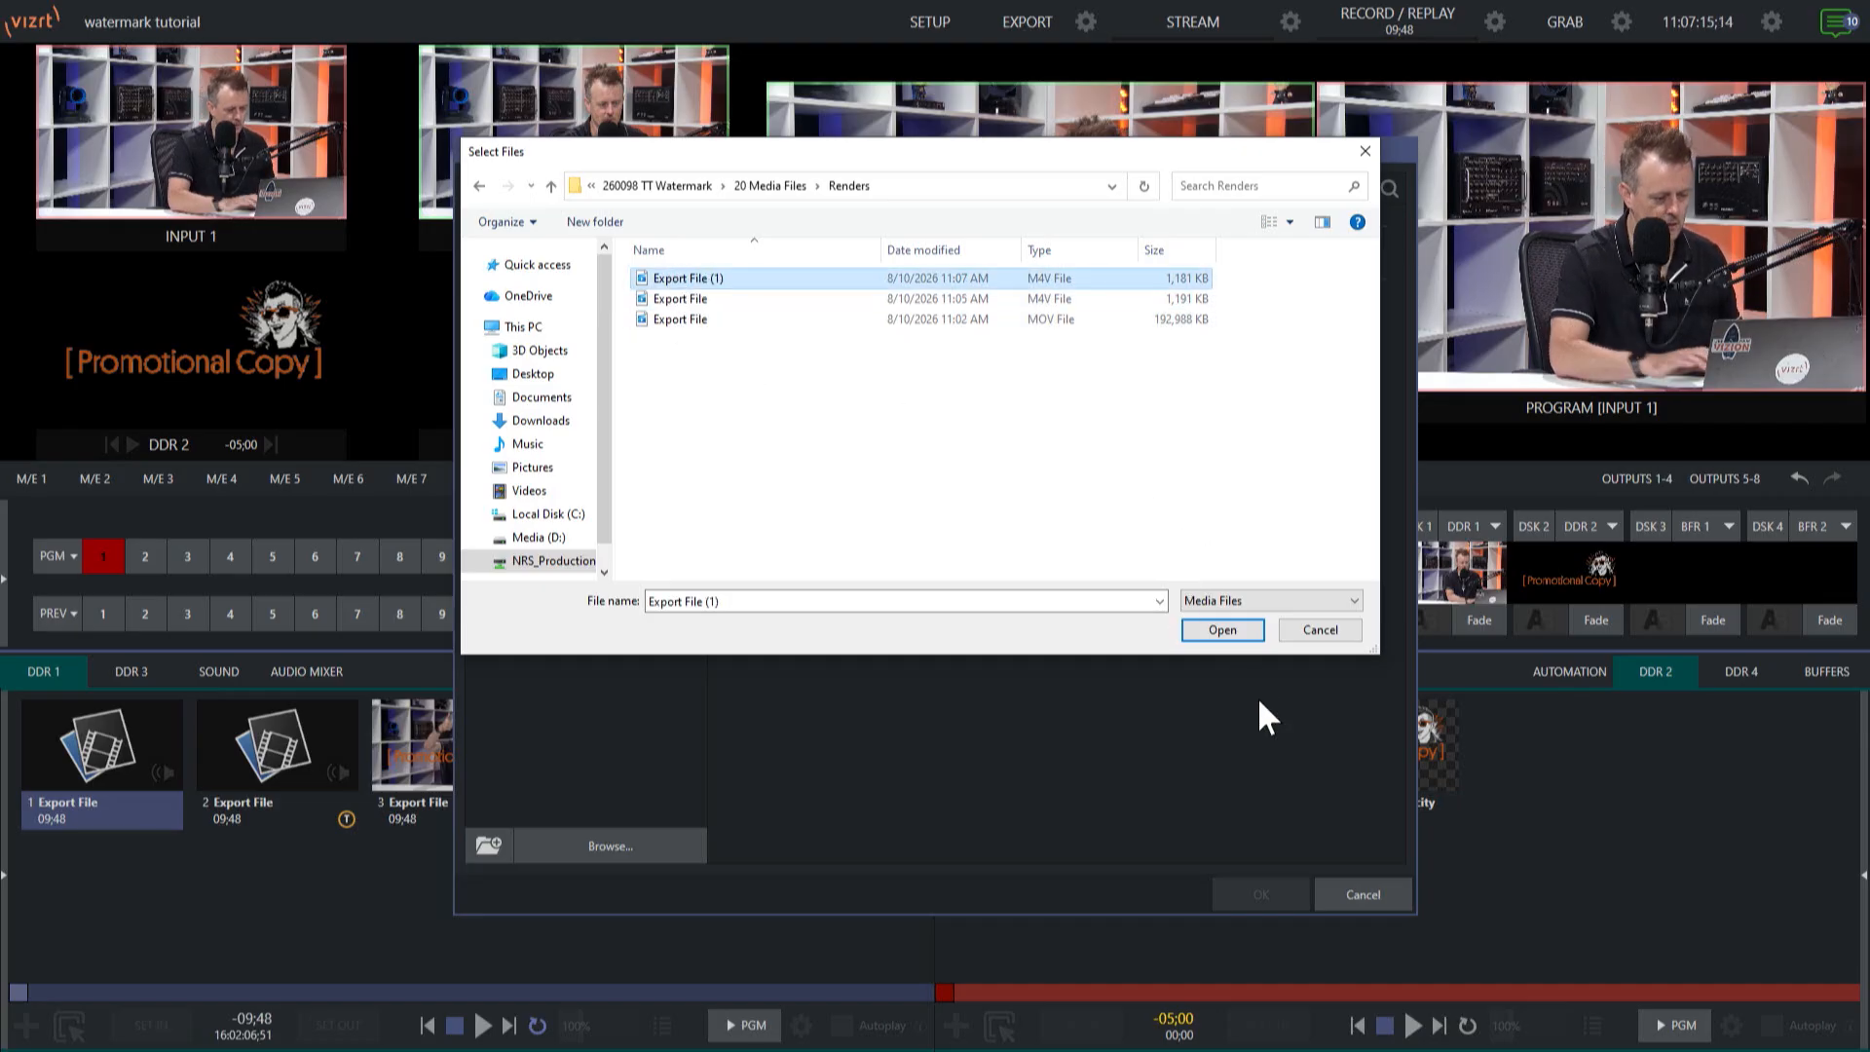
left_click(1223, 631)
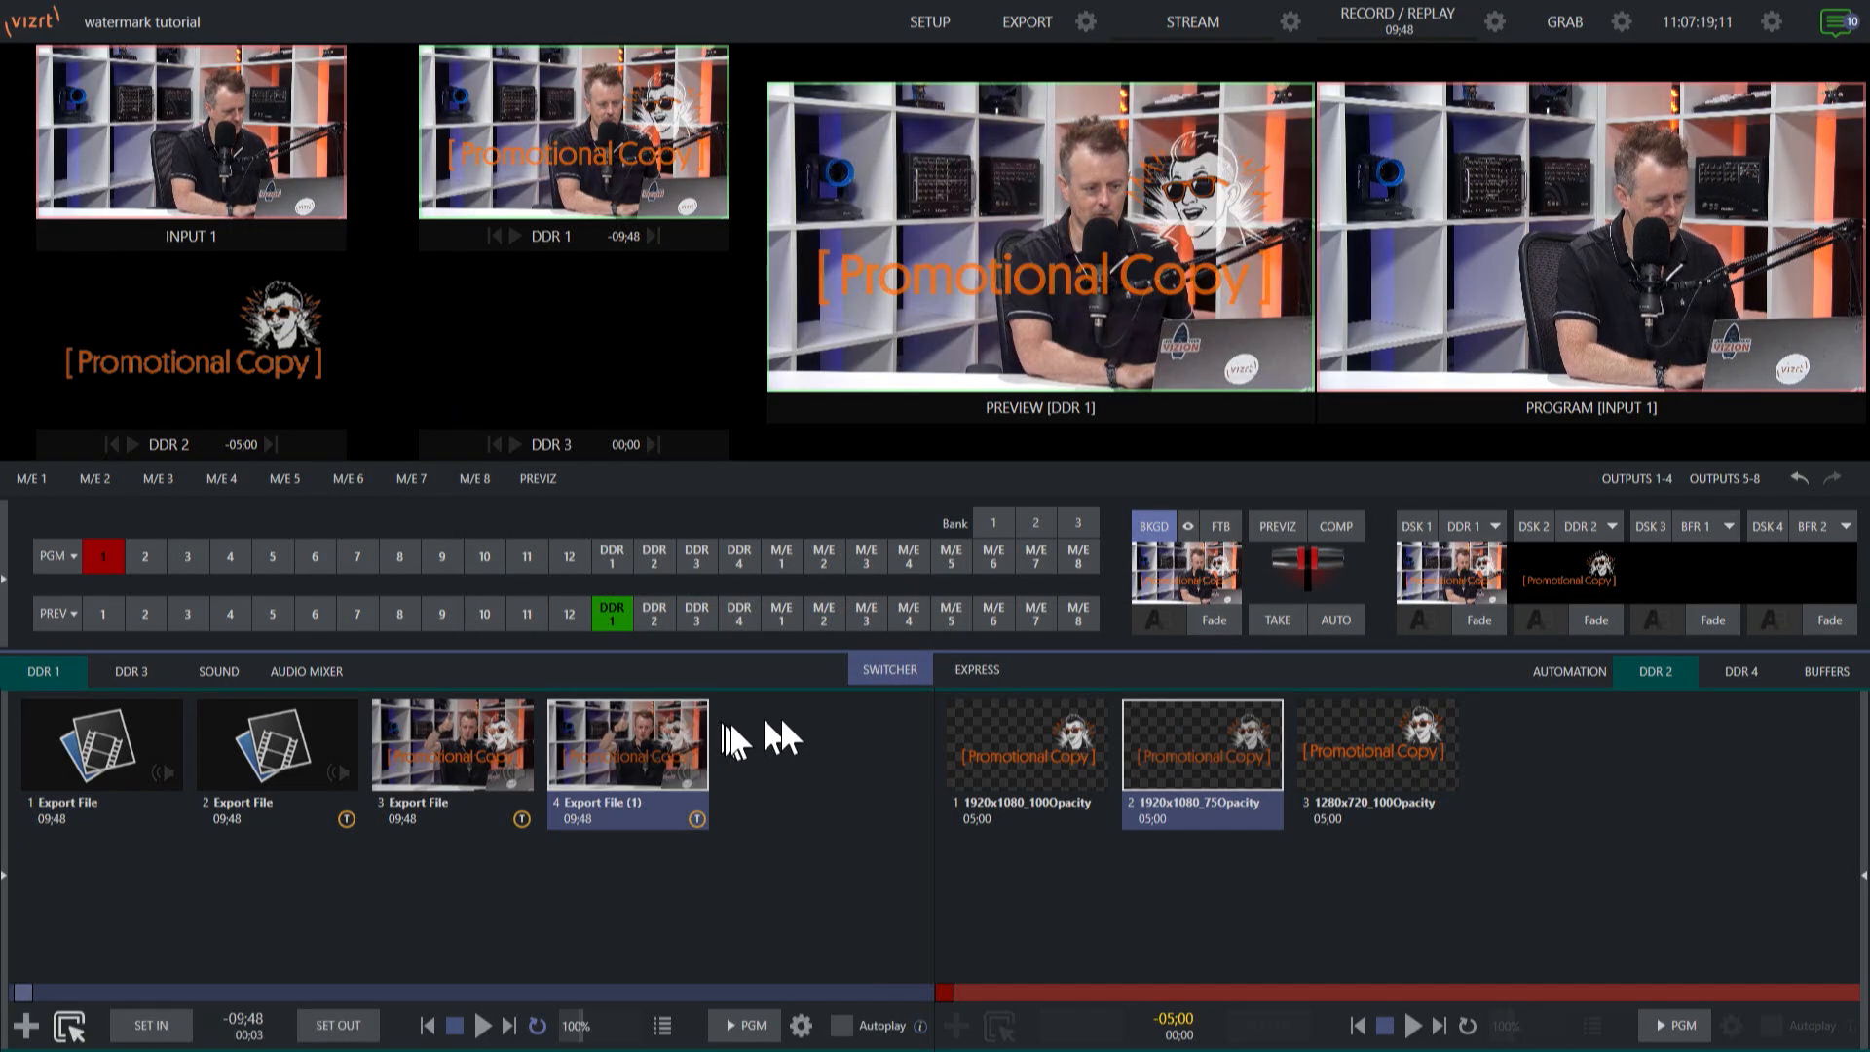
Play the Export File (1) clip in DDR 1 to check its watermark, and stop playback.
left_click(484, 1024)
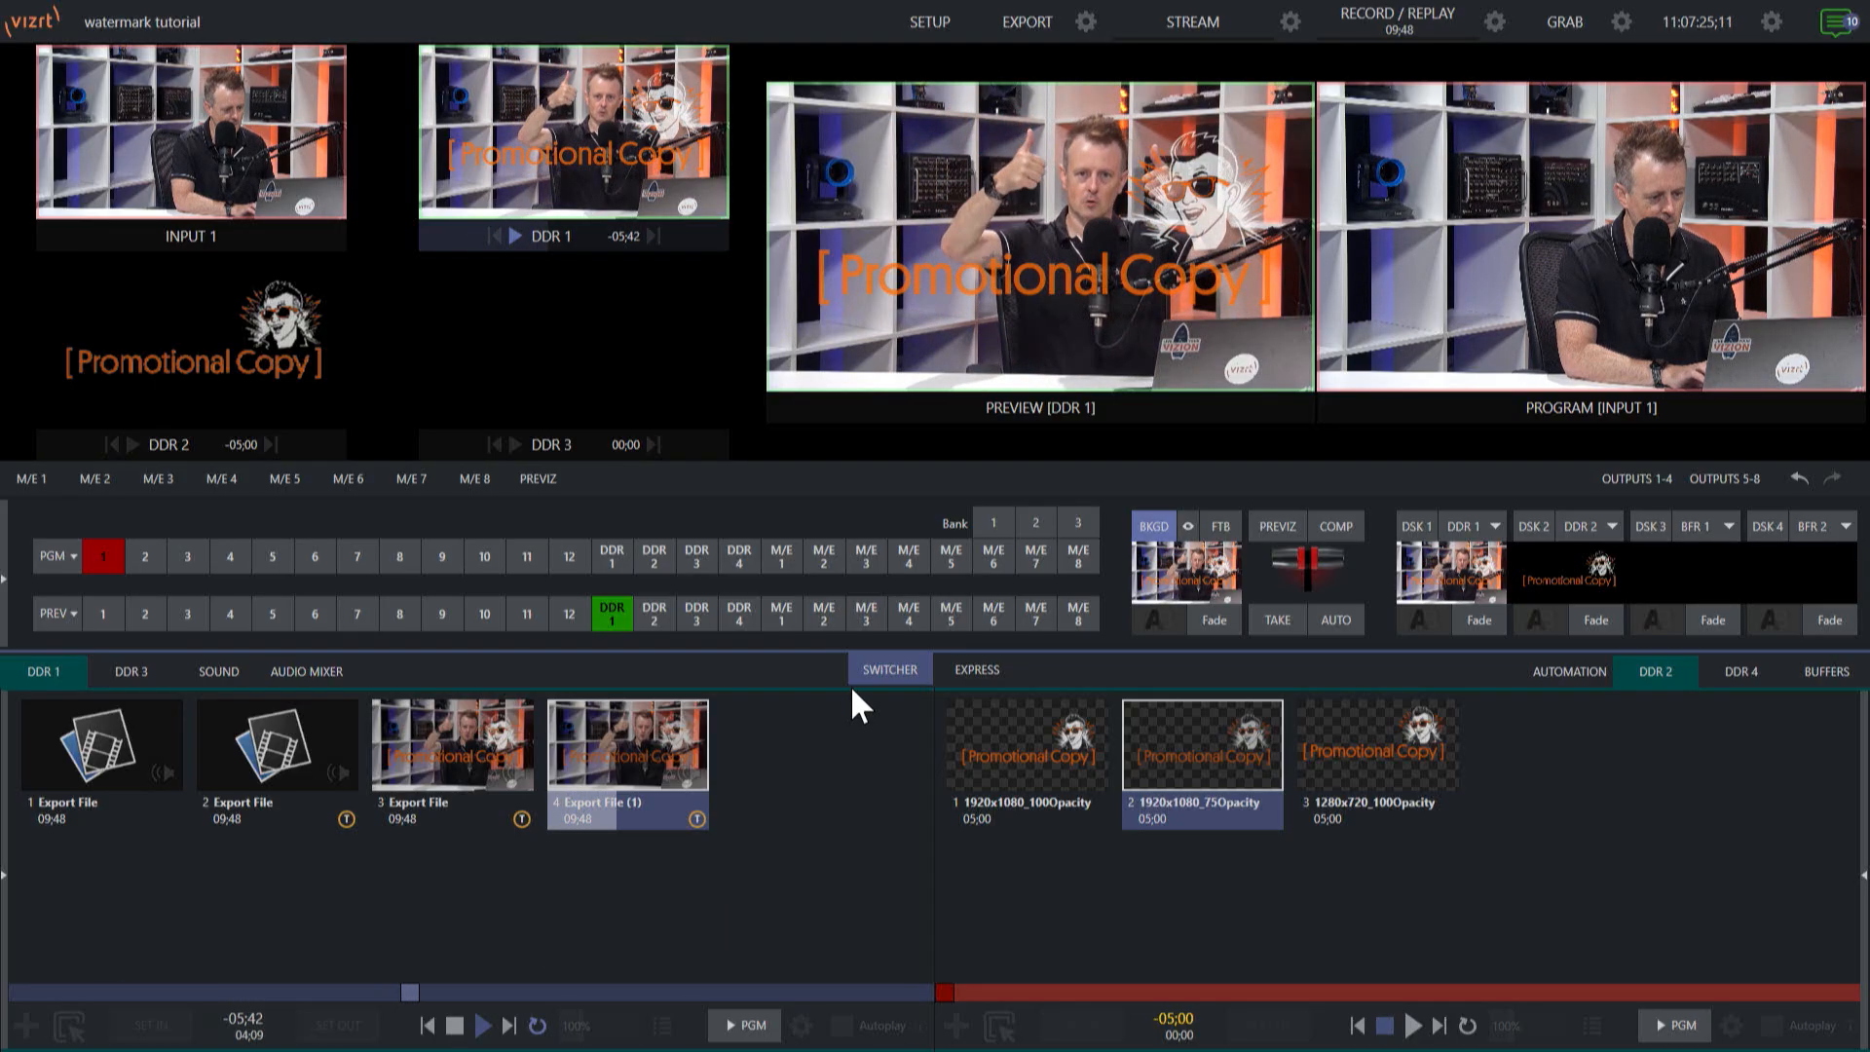
left_click(454, 1027)
left_click(453, 1027)
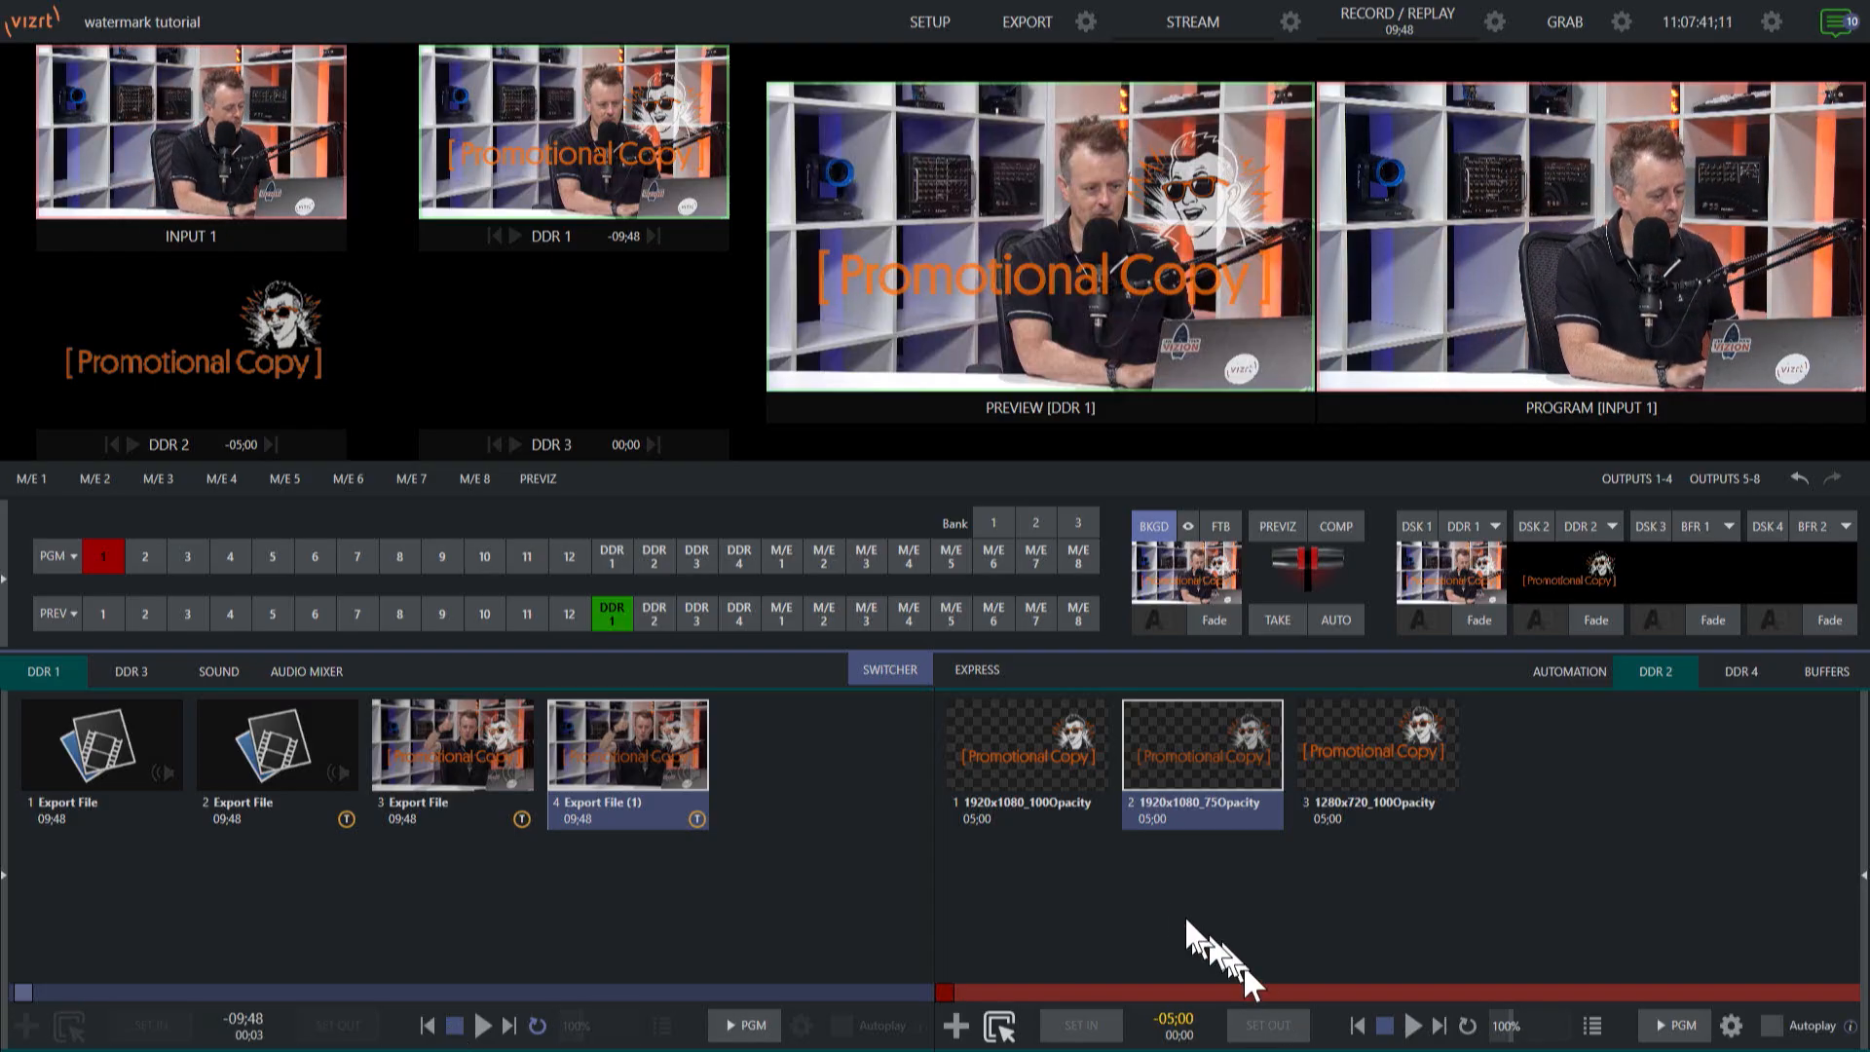
Select the 1280x720_100Opacity image in DDR 2 and save the Export Media File preset with that PNG from 20 Media Files as its watermark.
left_click(1408, 756)
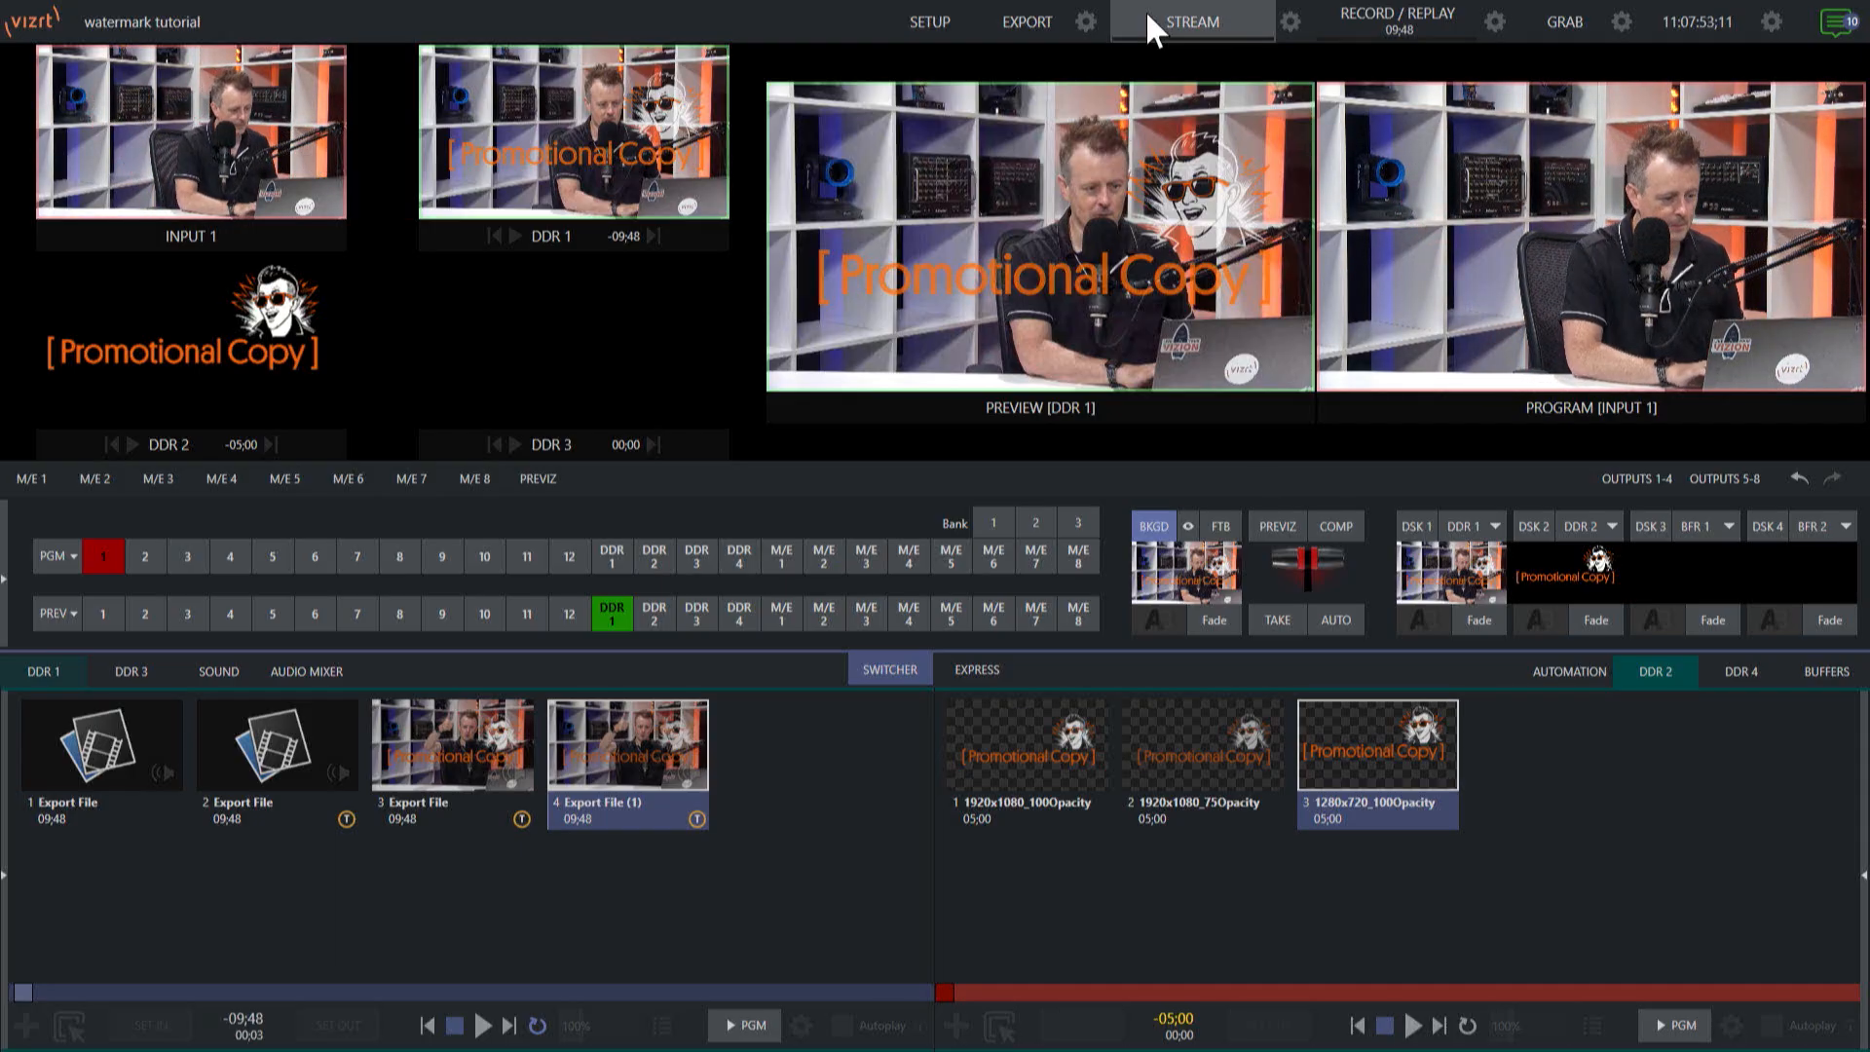
left_click(1086, 22)
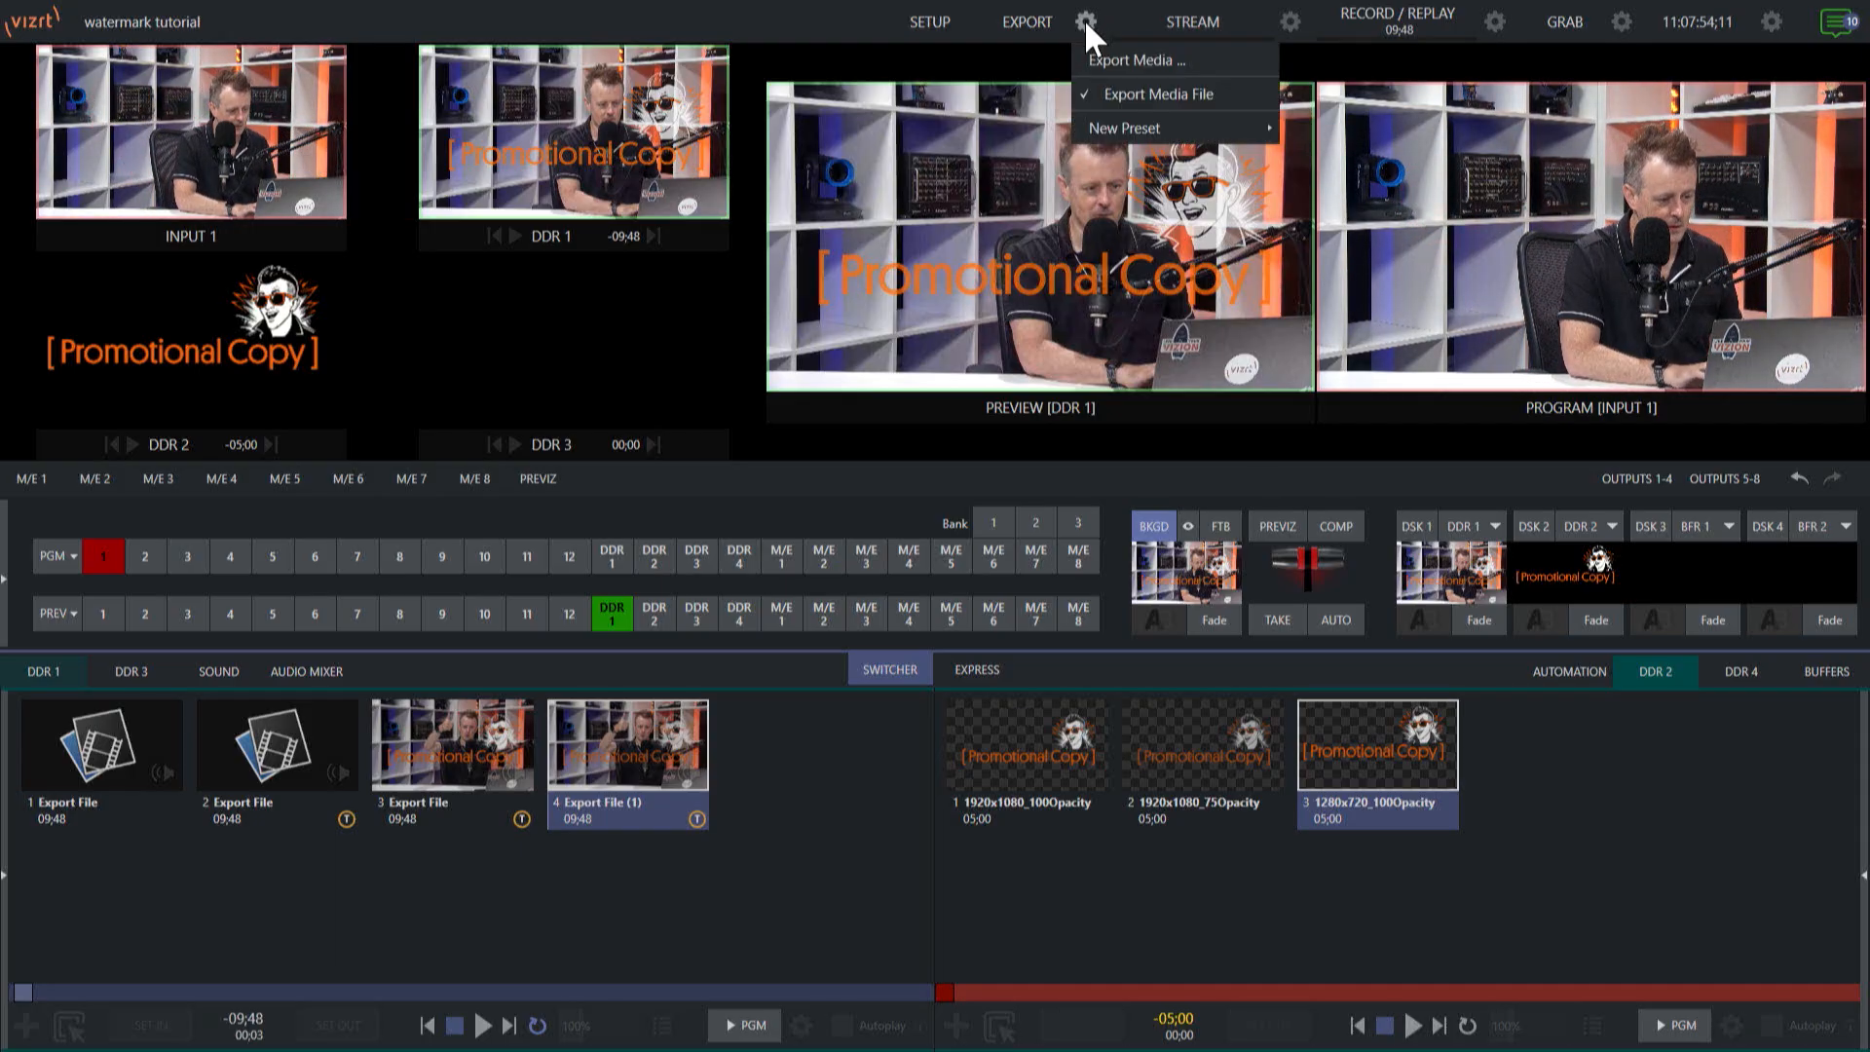
left_click(1236, 93)
left_click(960, 575)
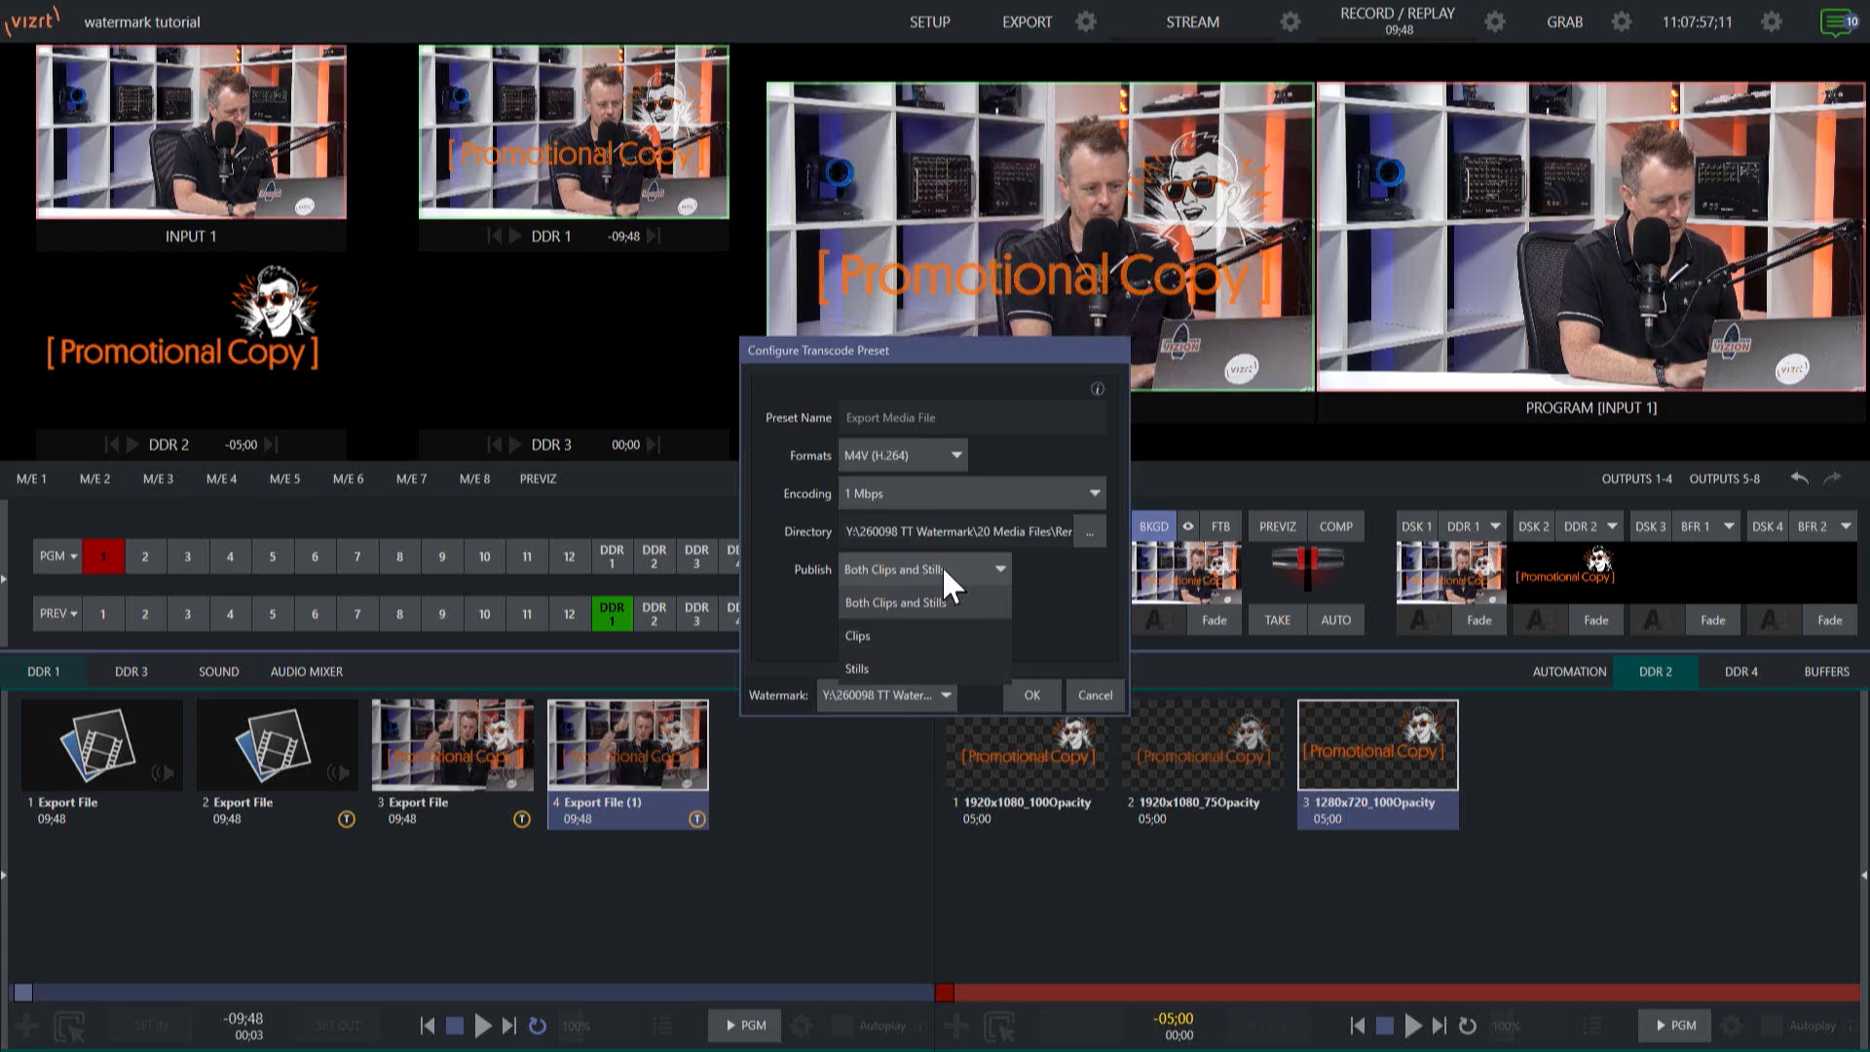
left_click(921, 599)
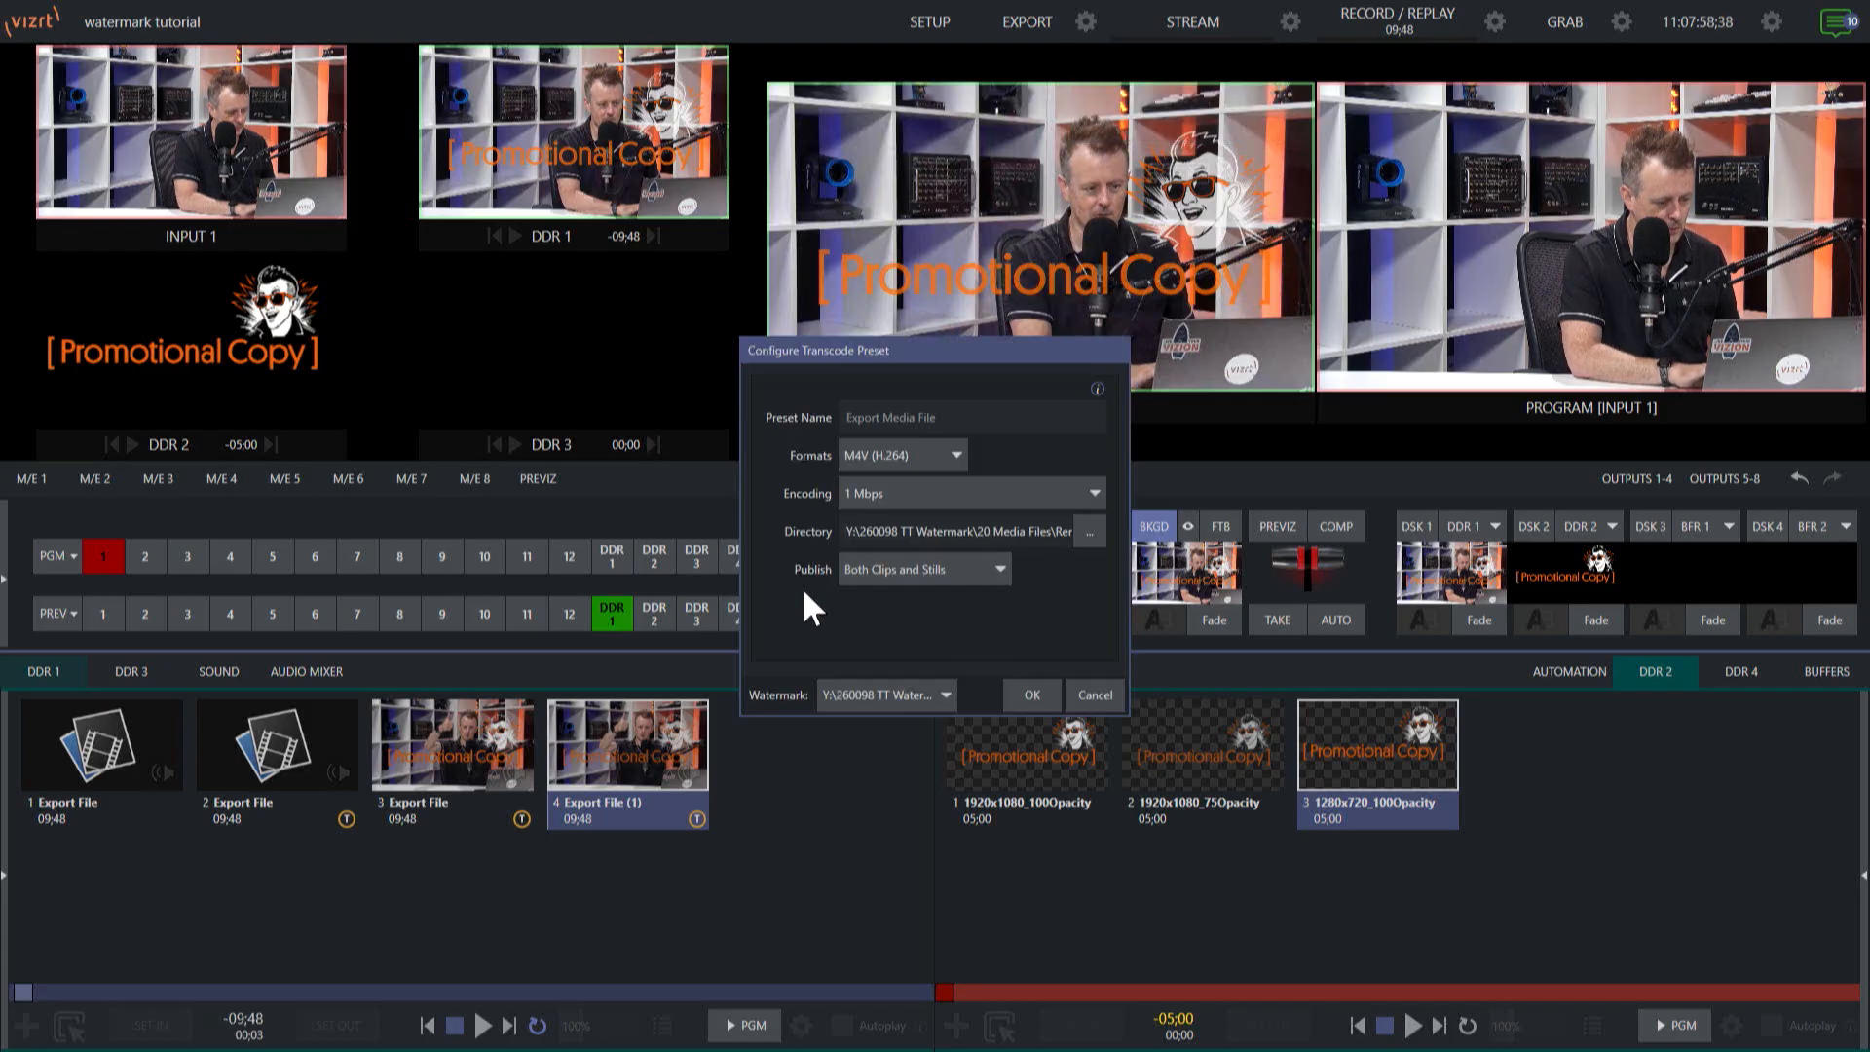
left_click(886, 684)
left_click(876, 796)
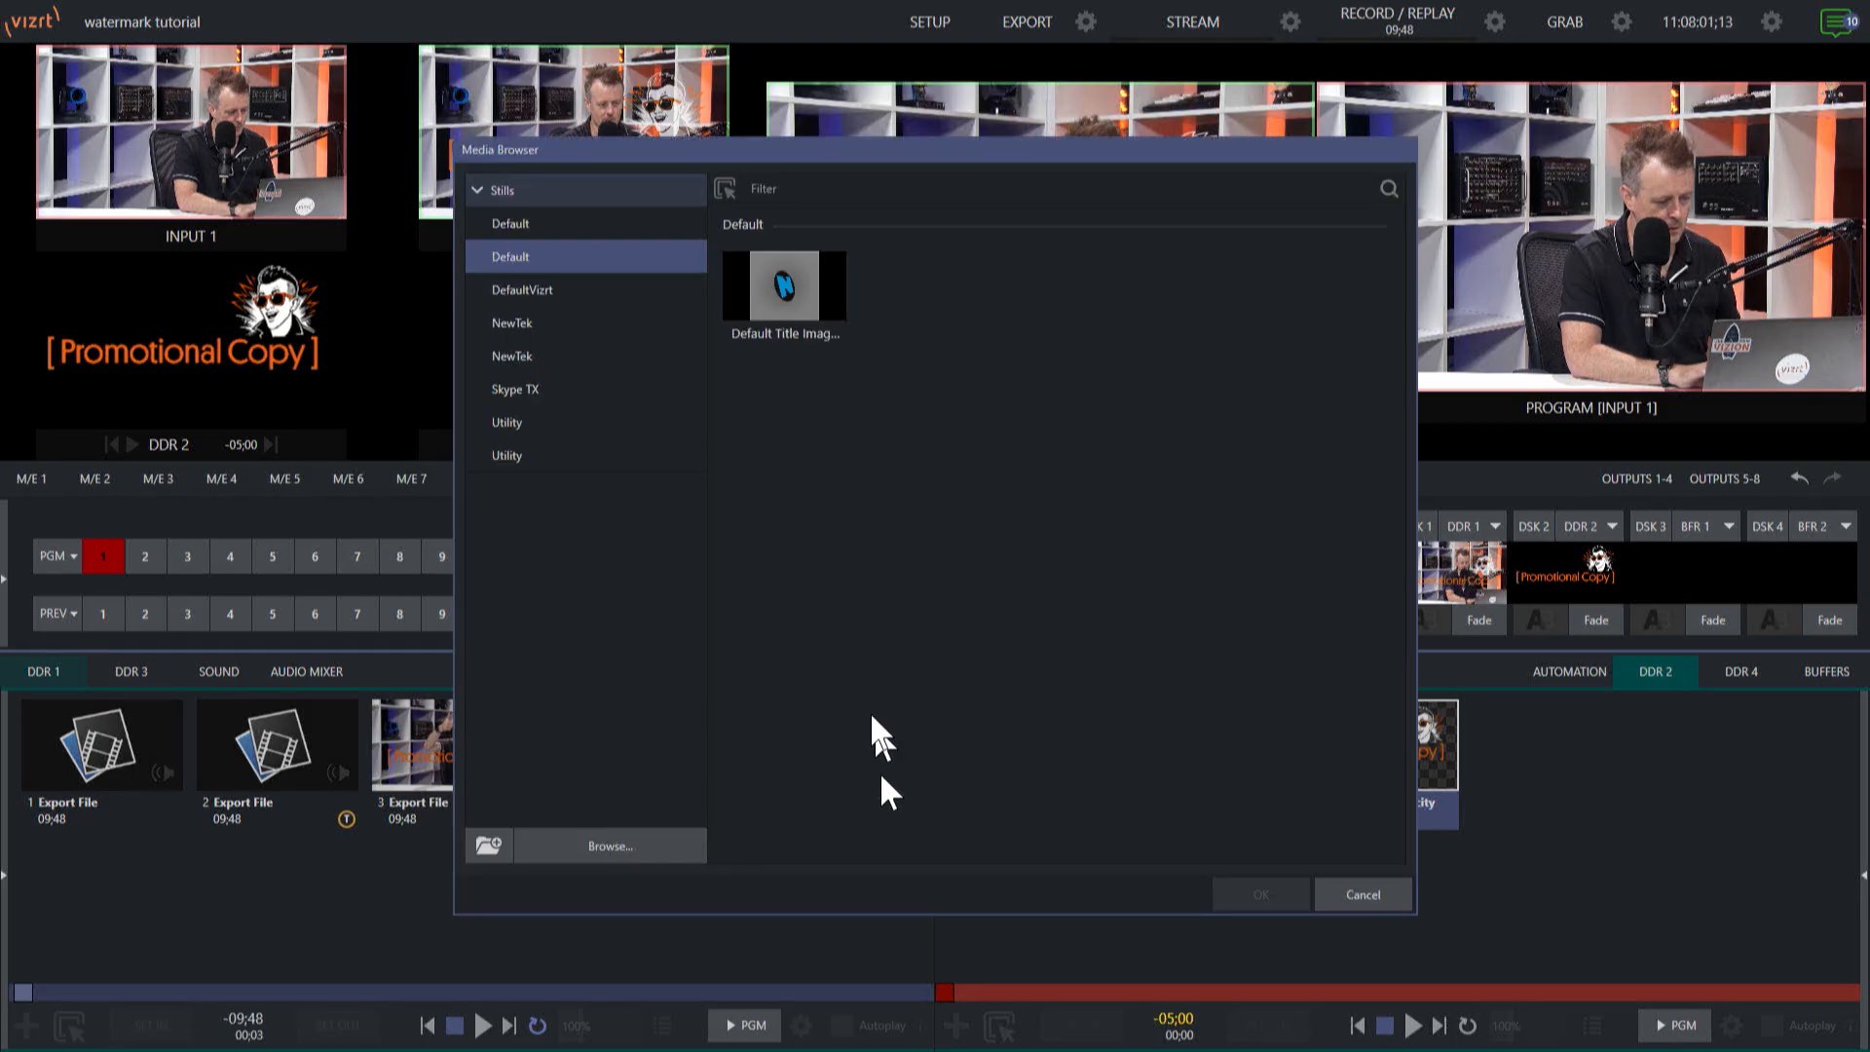
left_click(668, 843)
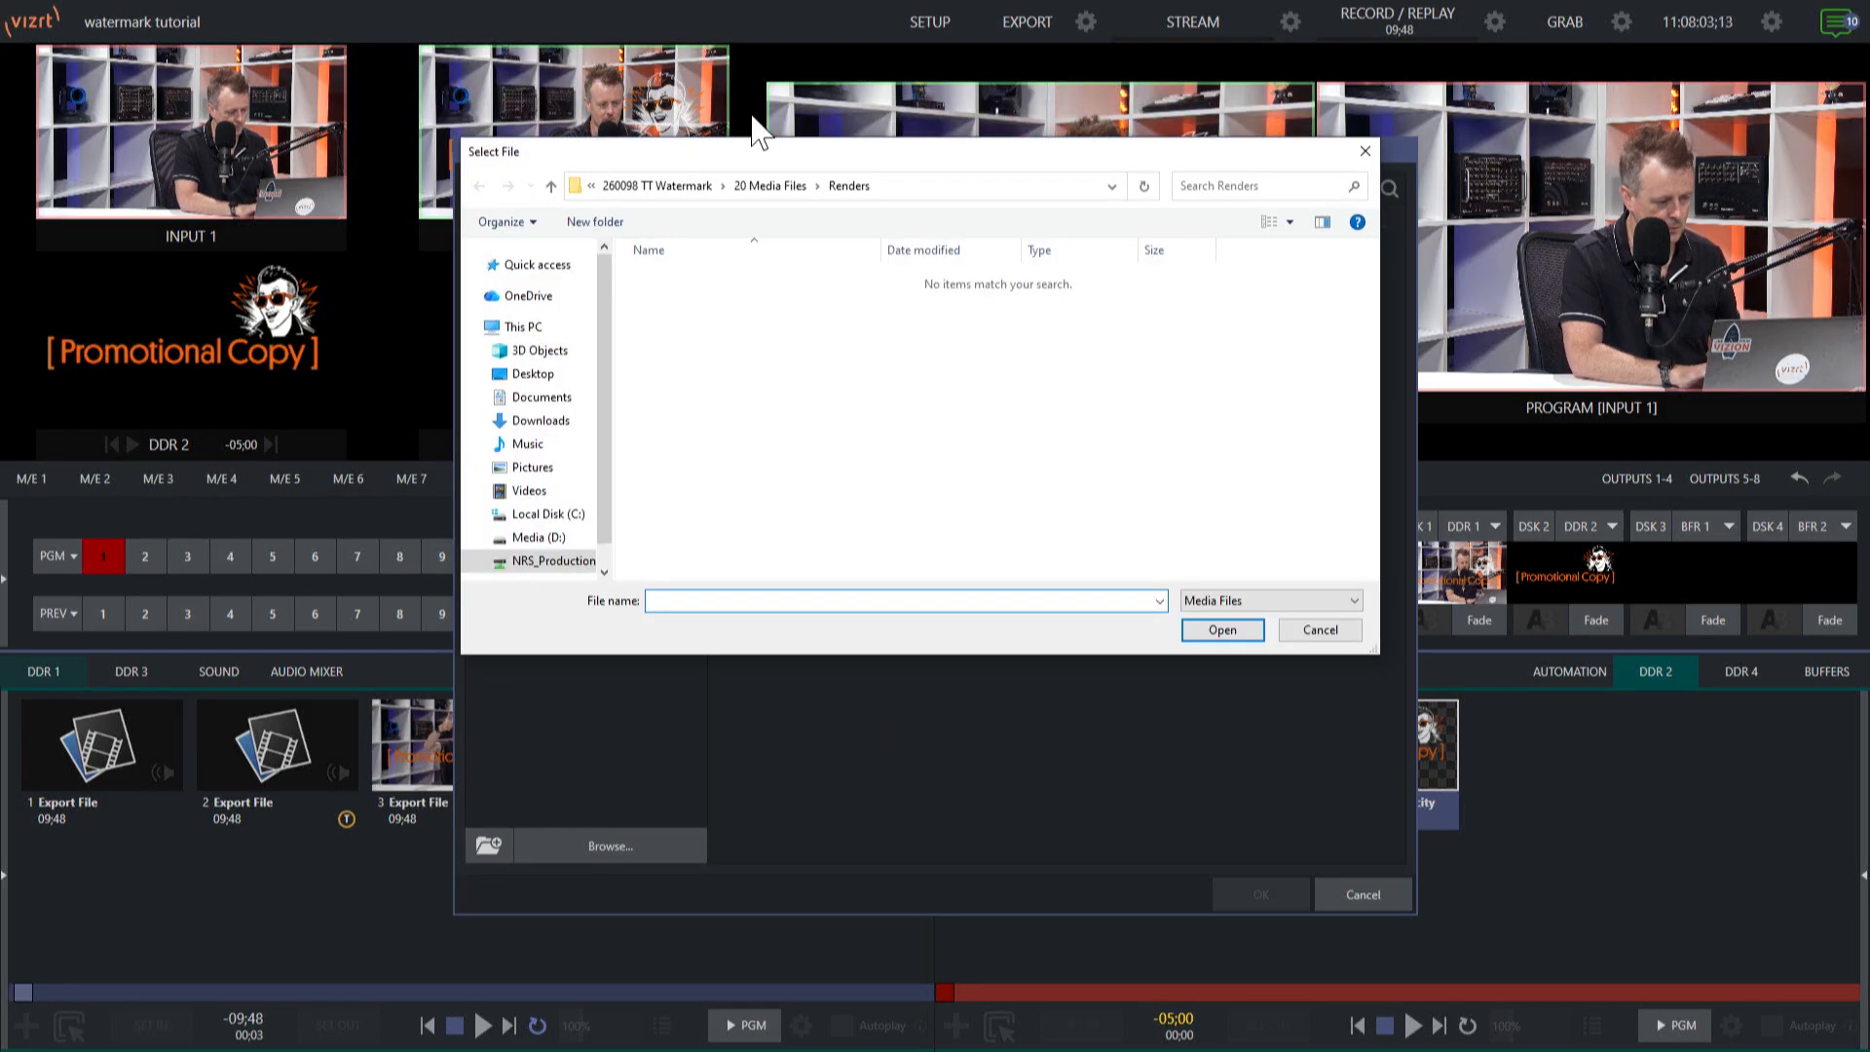
left_click(785, 185)
left_click(750, 300)
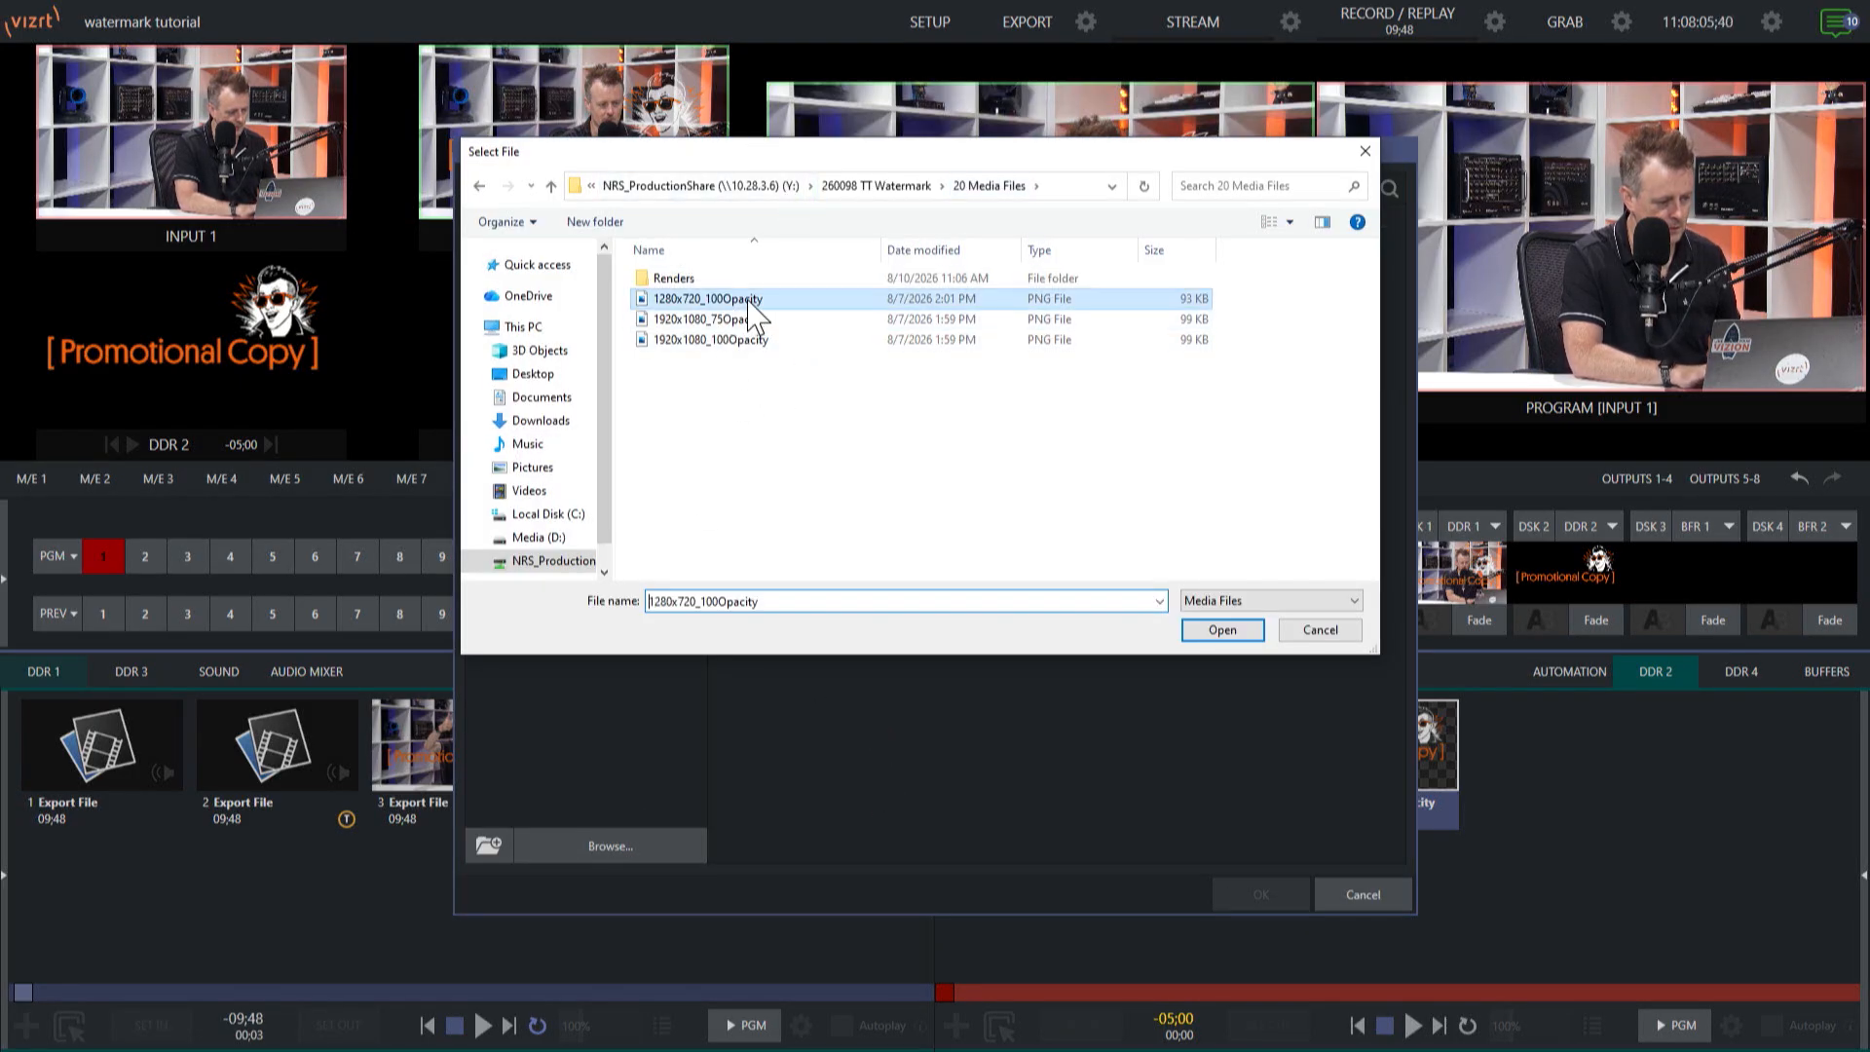
left_click(1224, 630)
left_click(1040, 691)
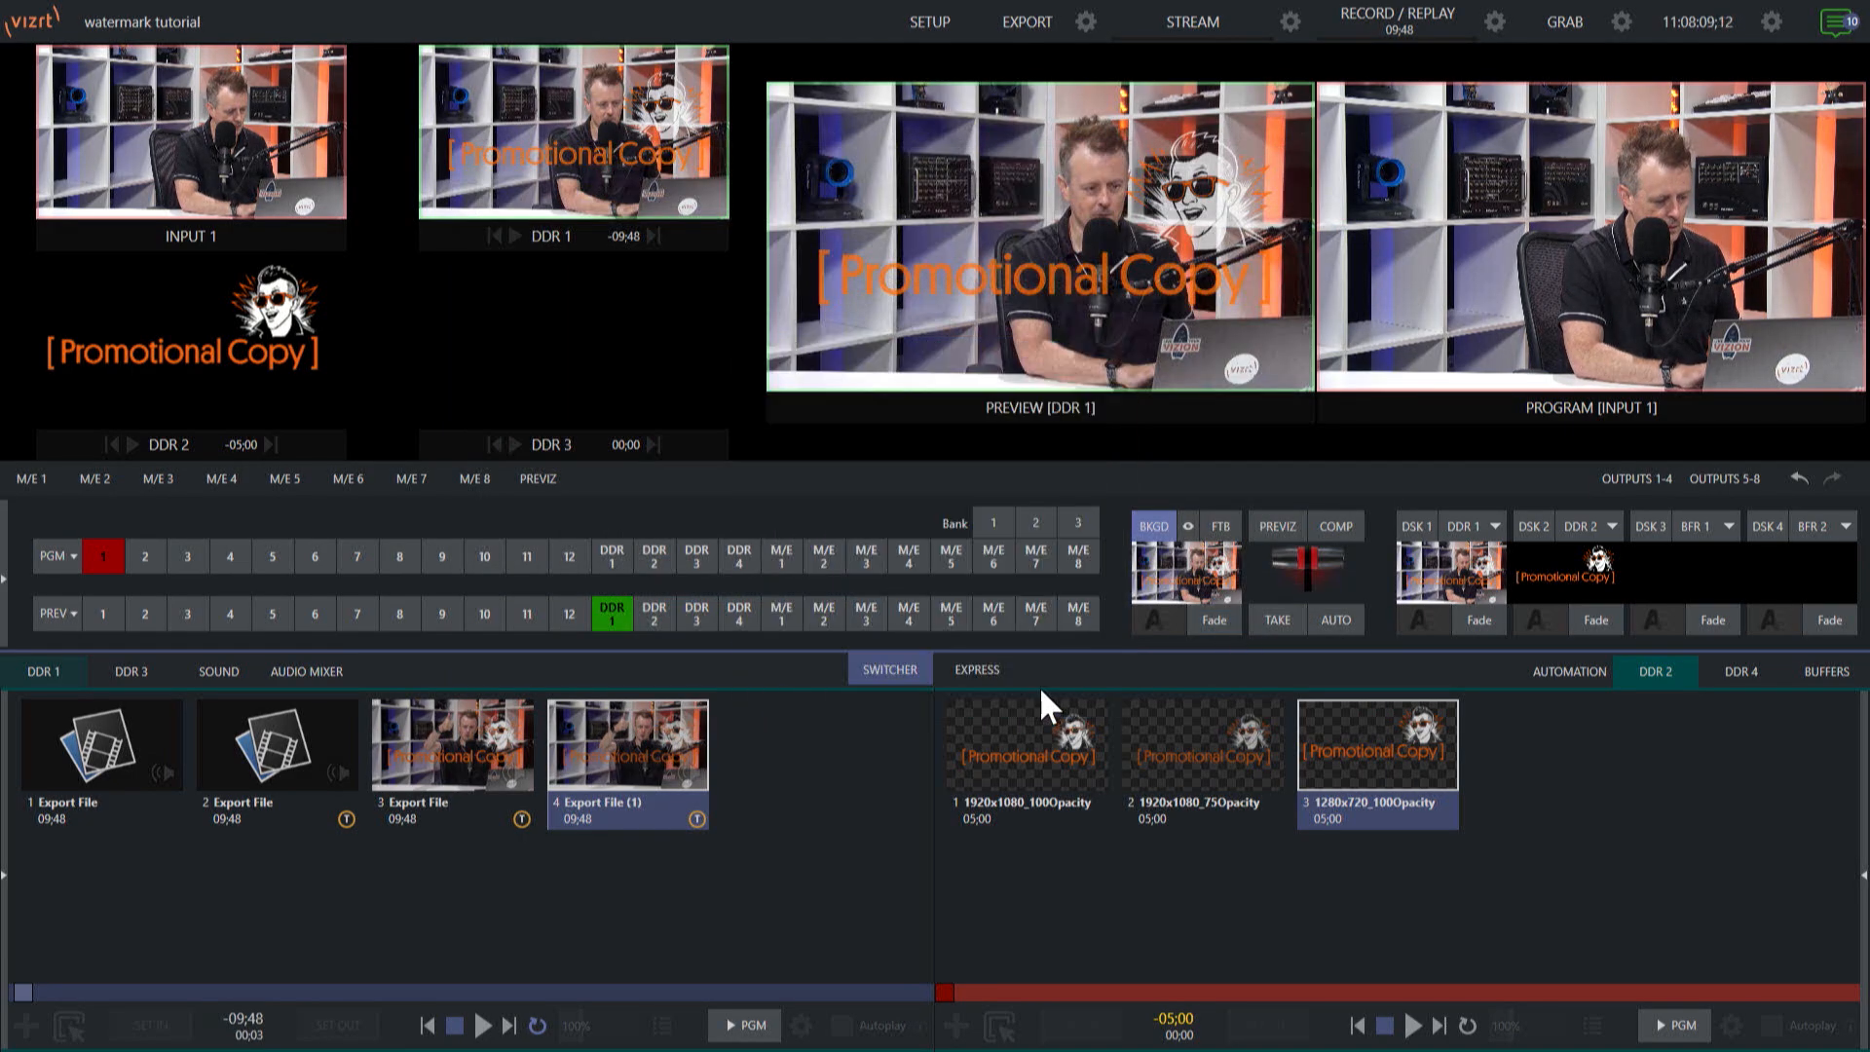
Queue the original first clip in DDR 1 for export and render it using the 1280x720 watermark preset.
left_click(109, 744)
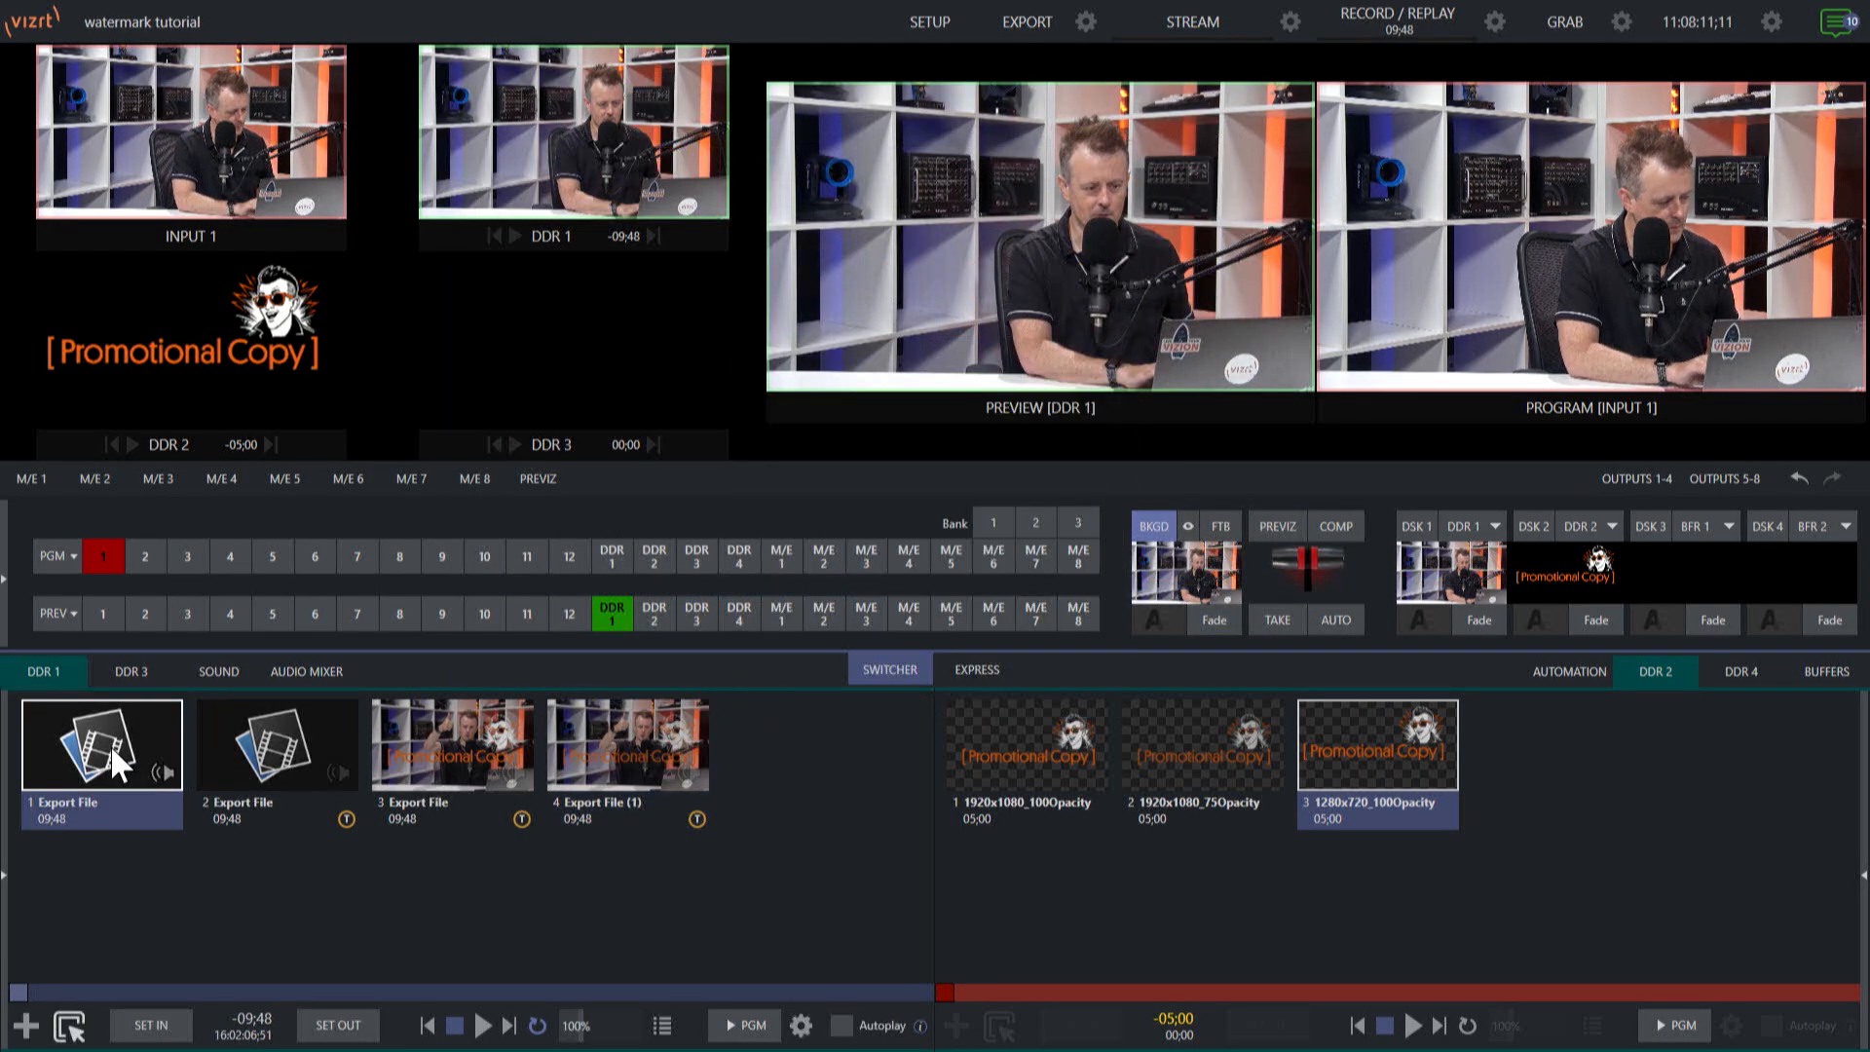
right_click(111, 749)
left_click(208, 688)
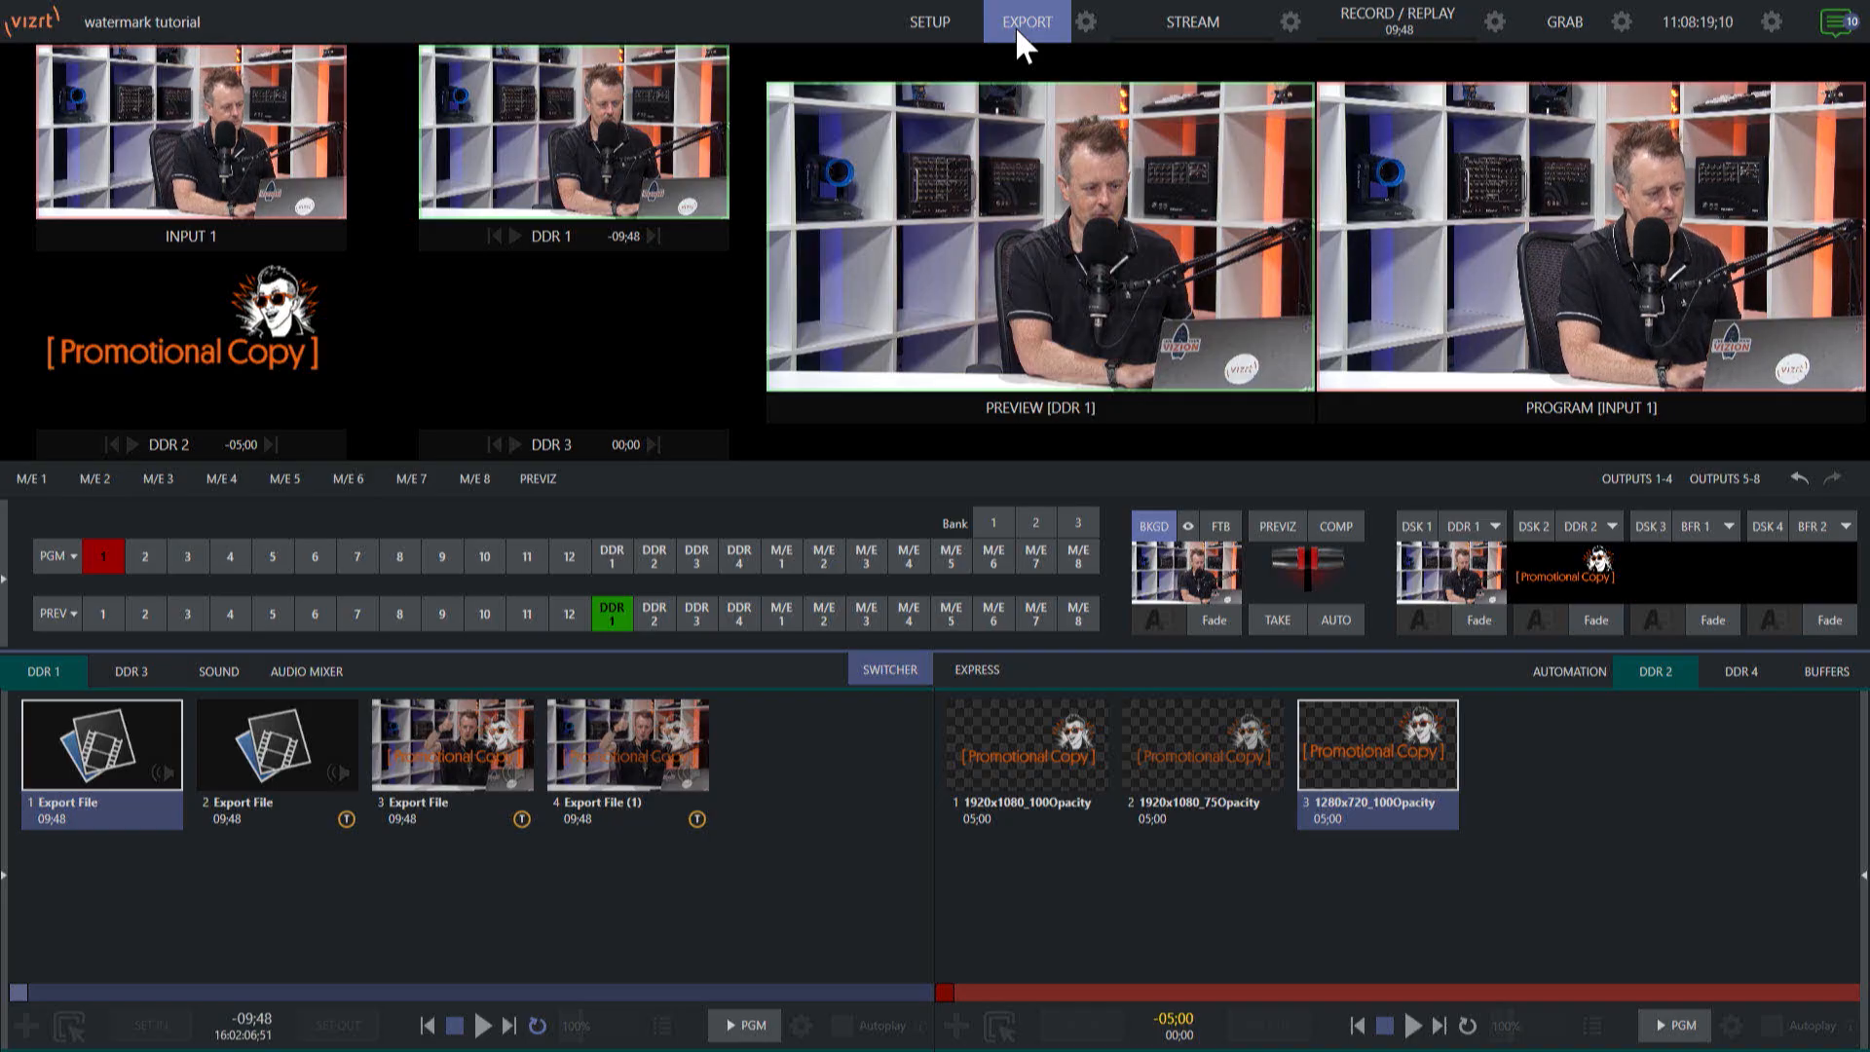
Load the M4V file Export File (2) from the Renders folder into DDR 1.
double_click(822, 746)
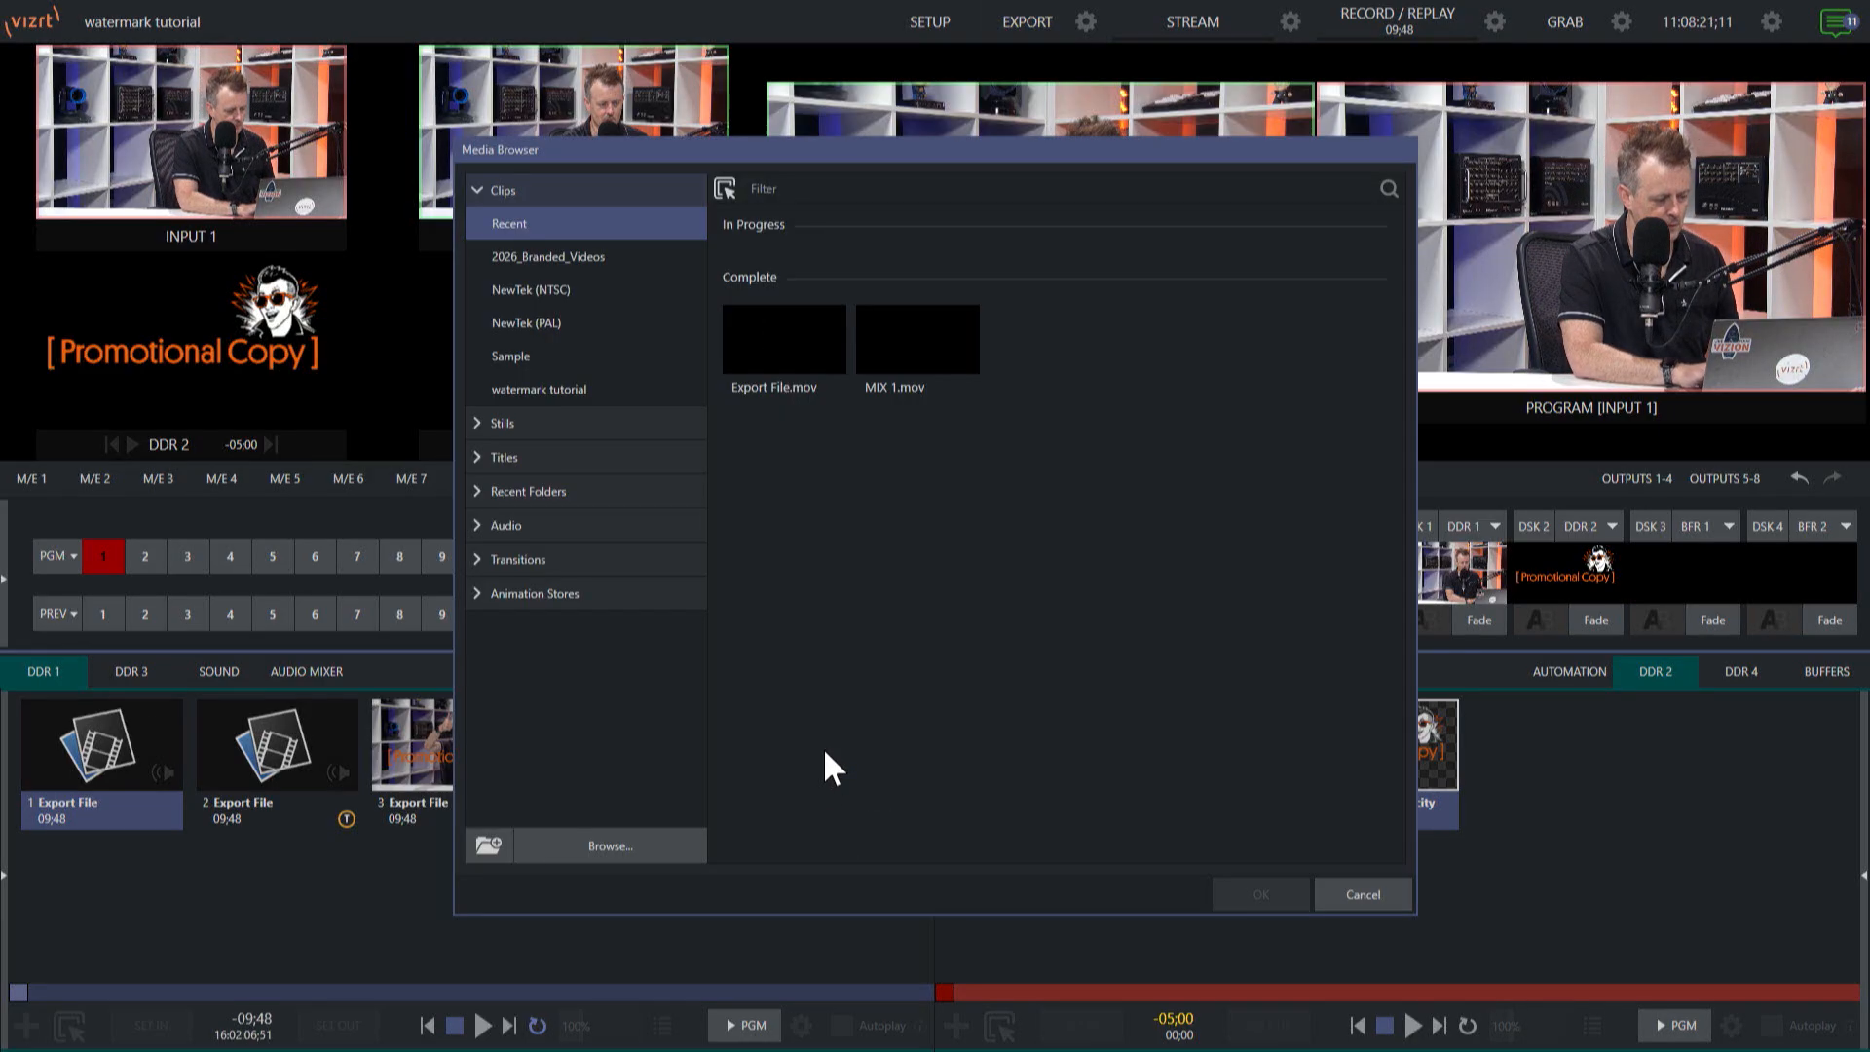
left_click(634, 843)
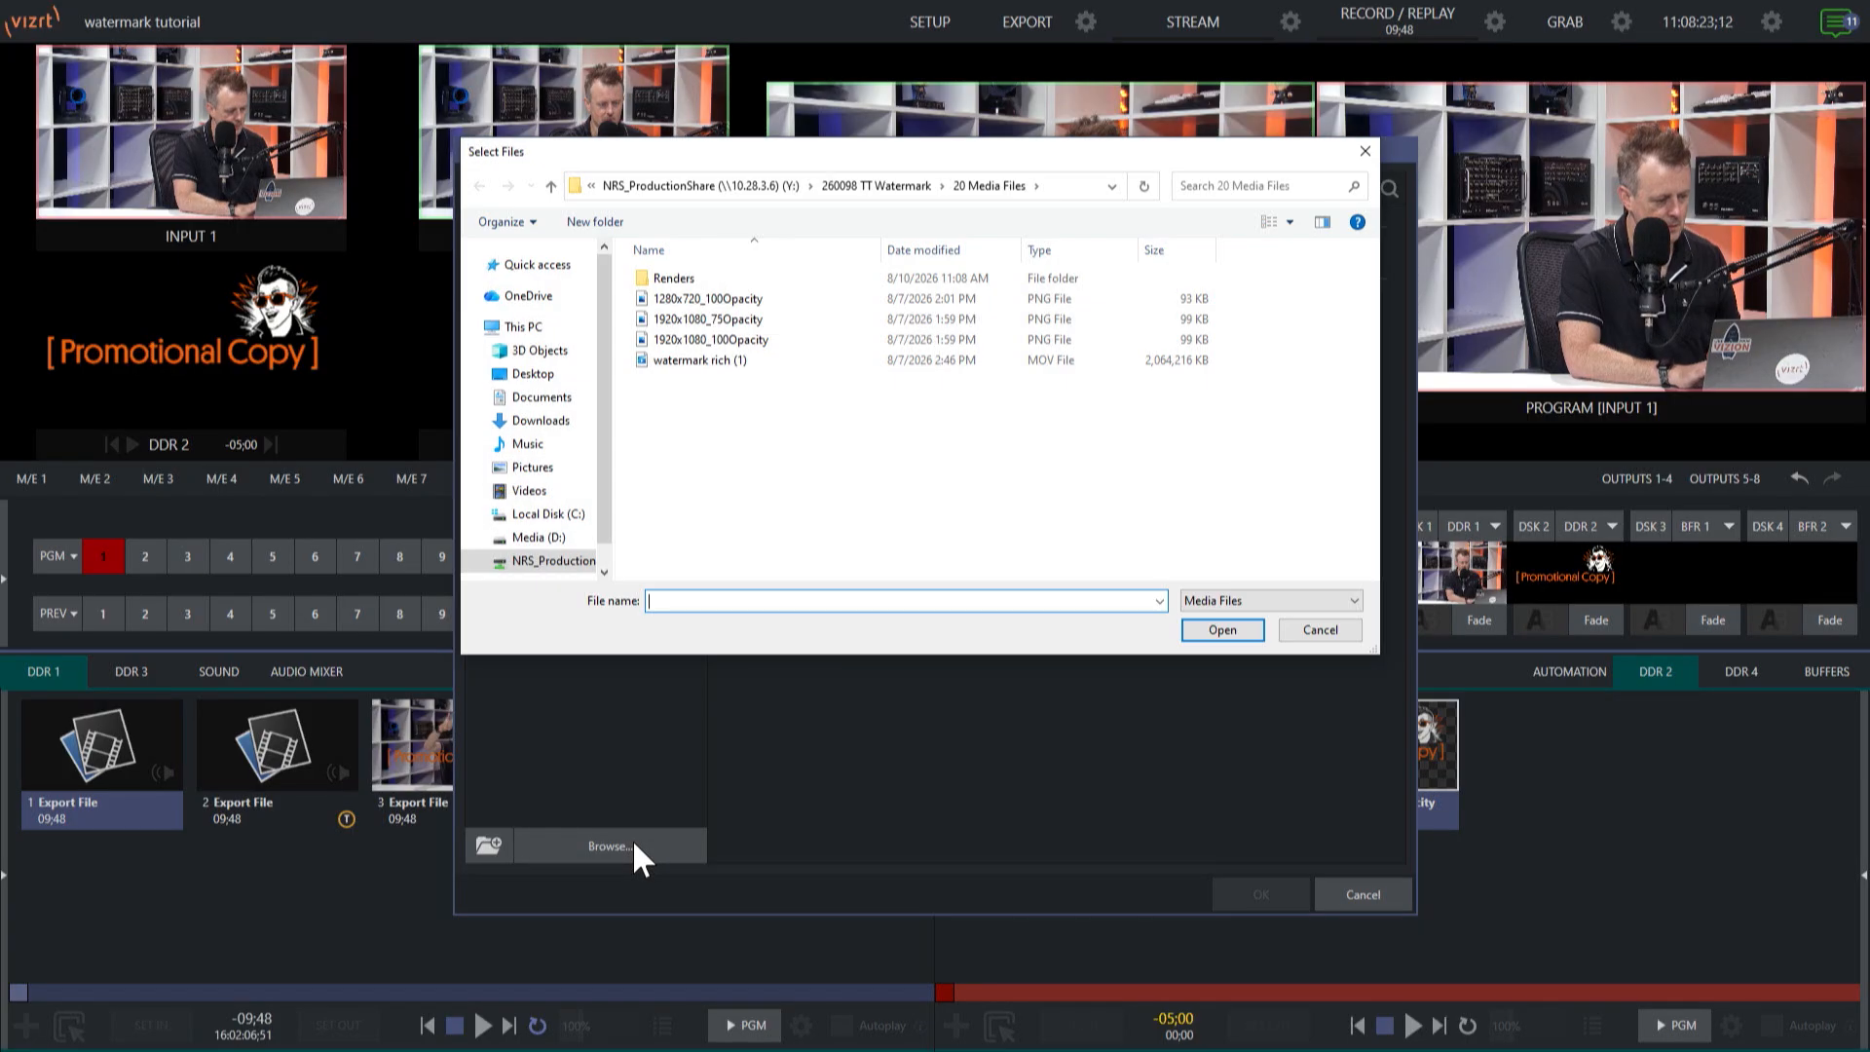
double_click(693, 281)
left_click(718, 301)
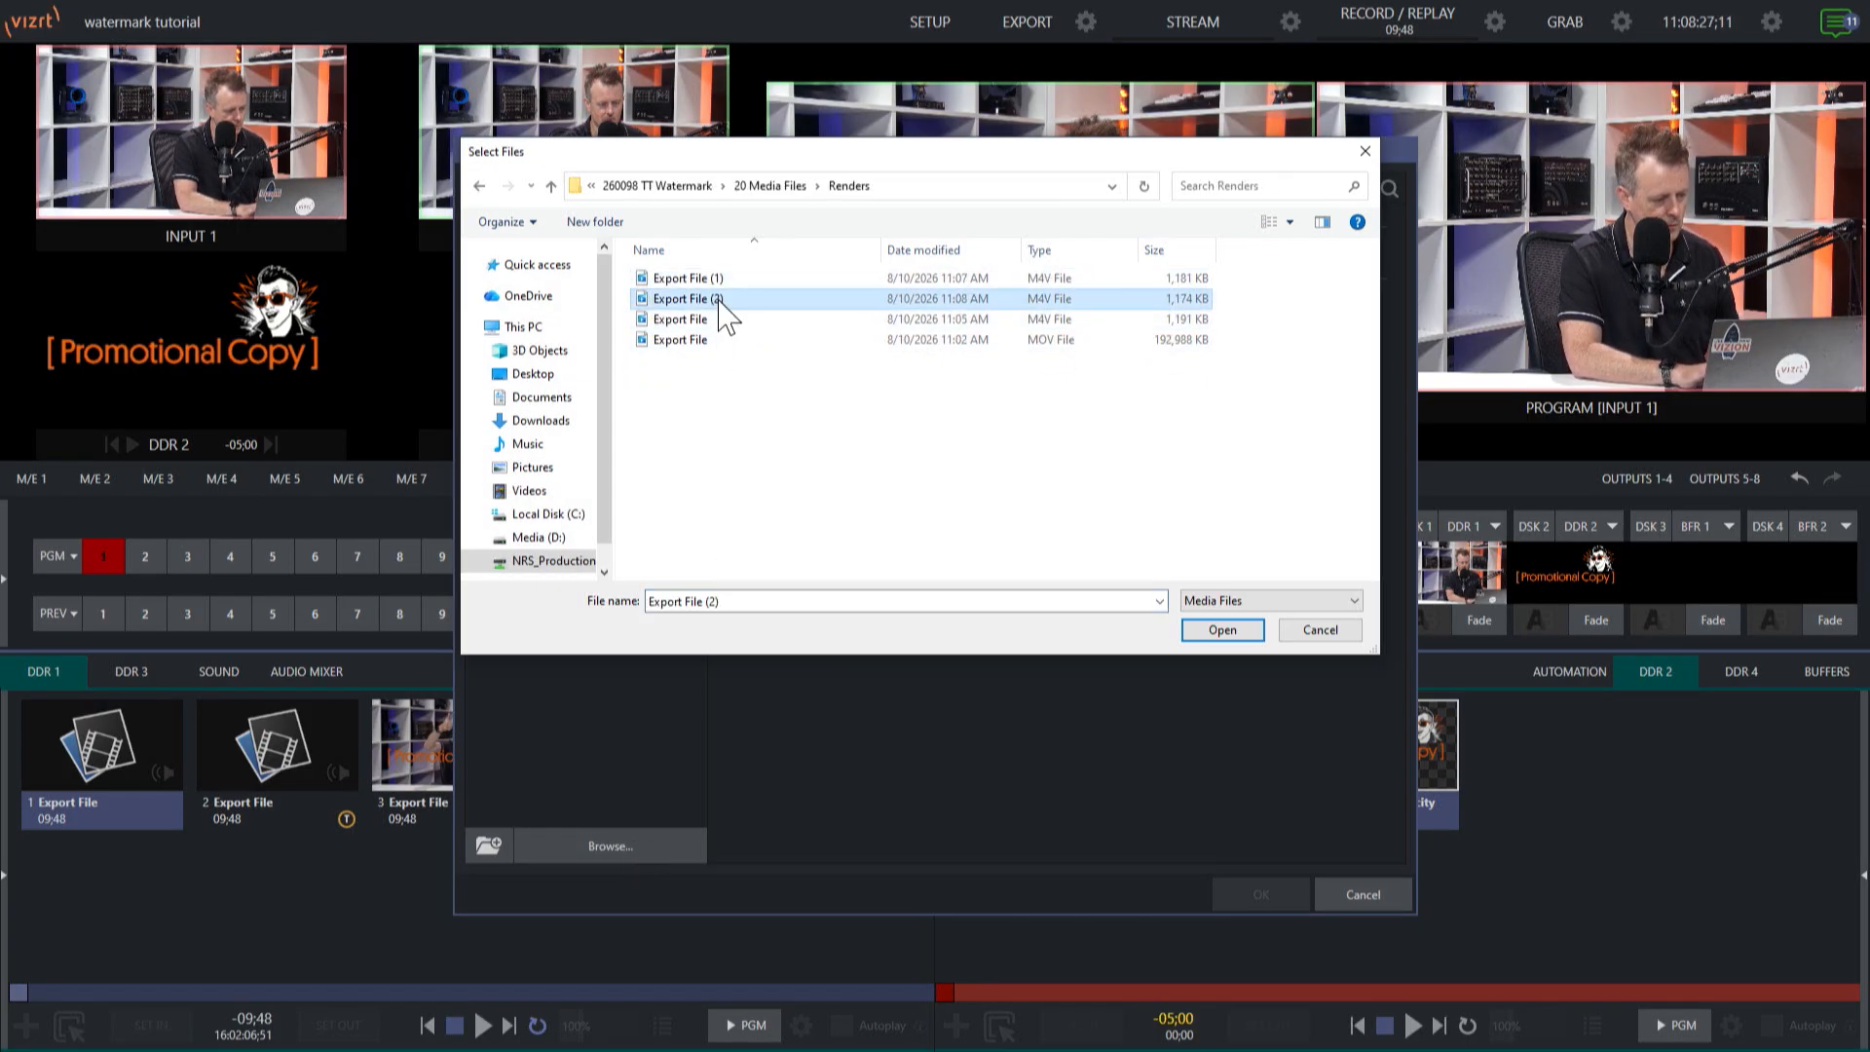
left_click(1218, 629)
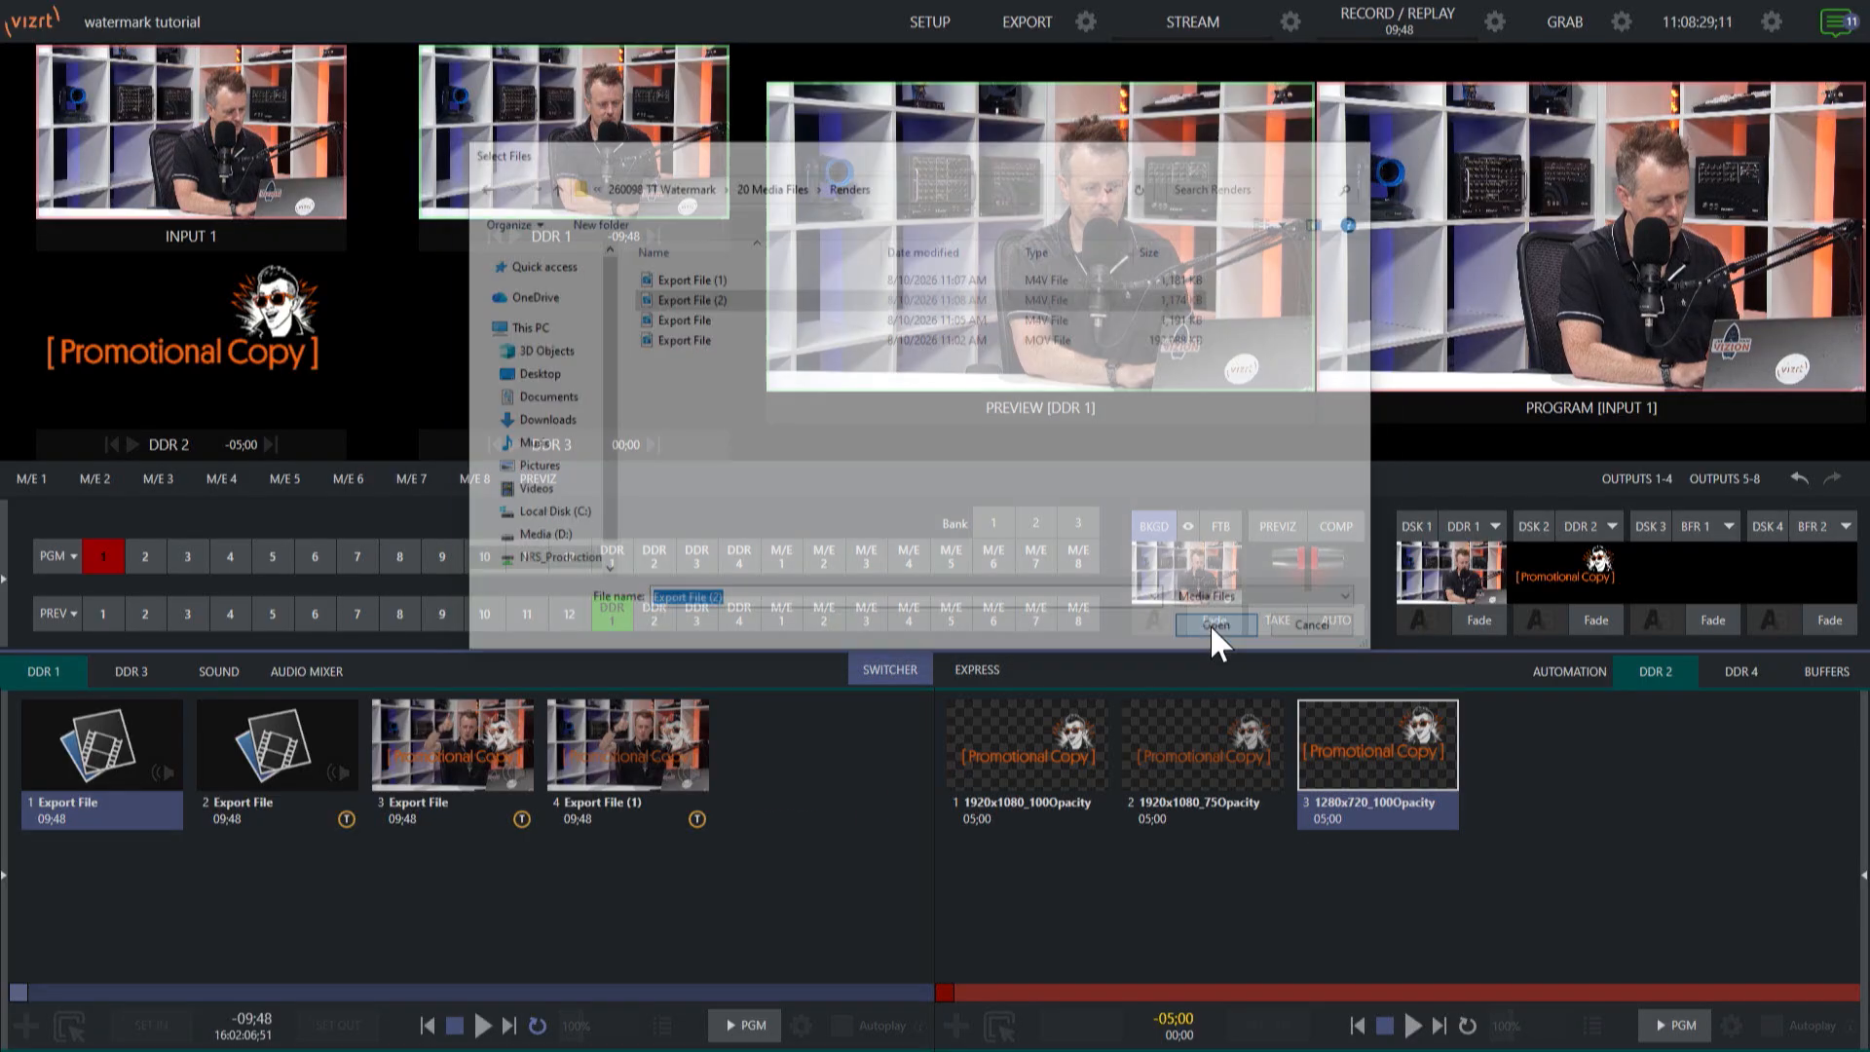
Play the Export File (2) clip in DDR 1 to examine its watermark size and placement, and stop playback.
double_click(816, 750)
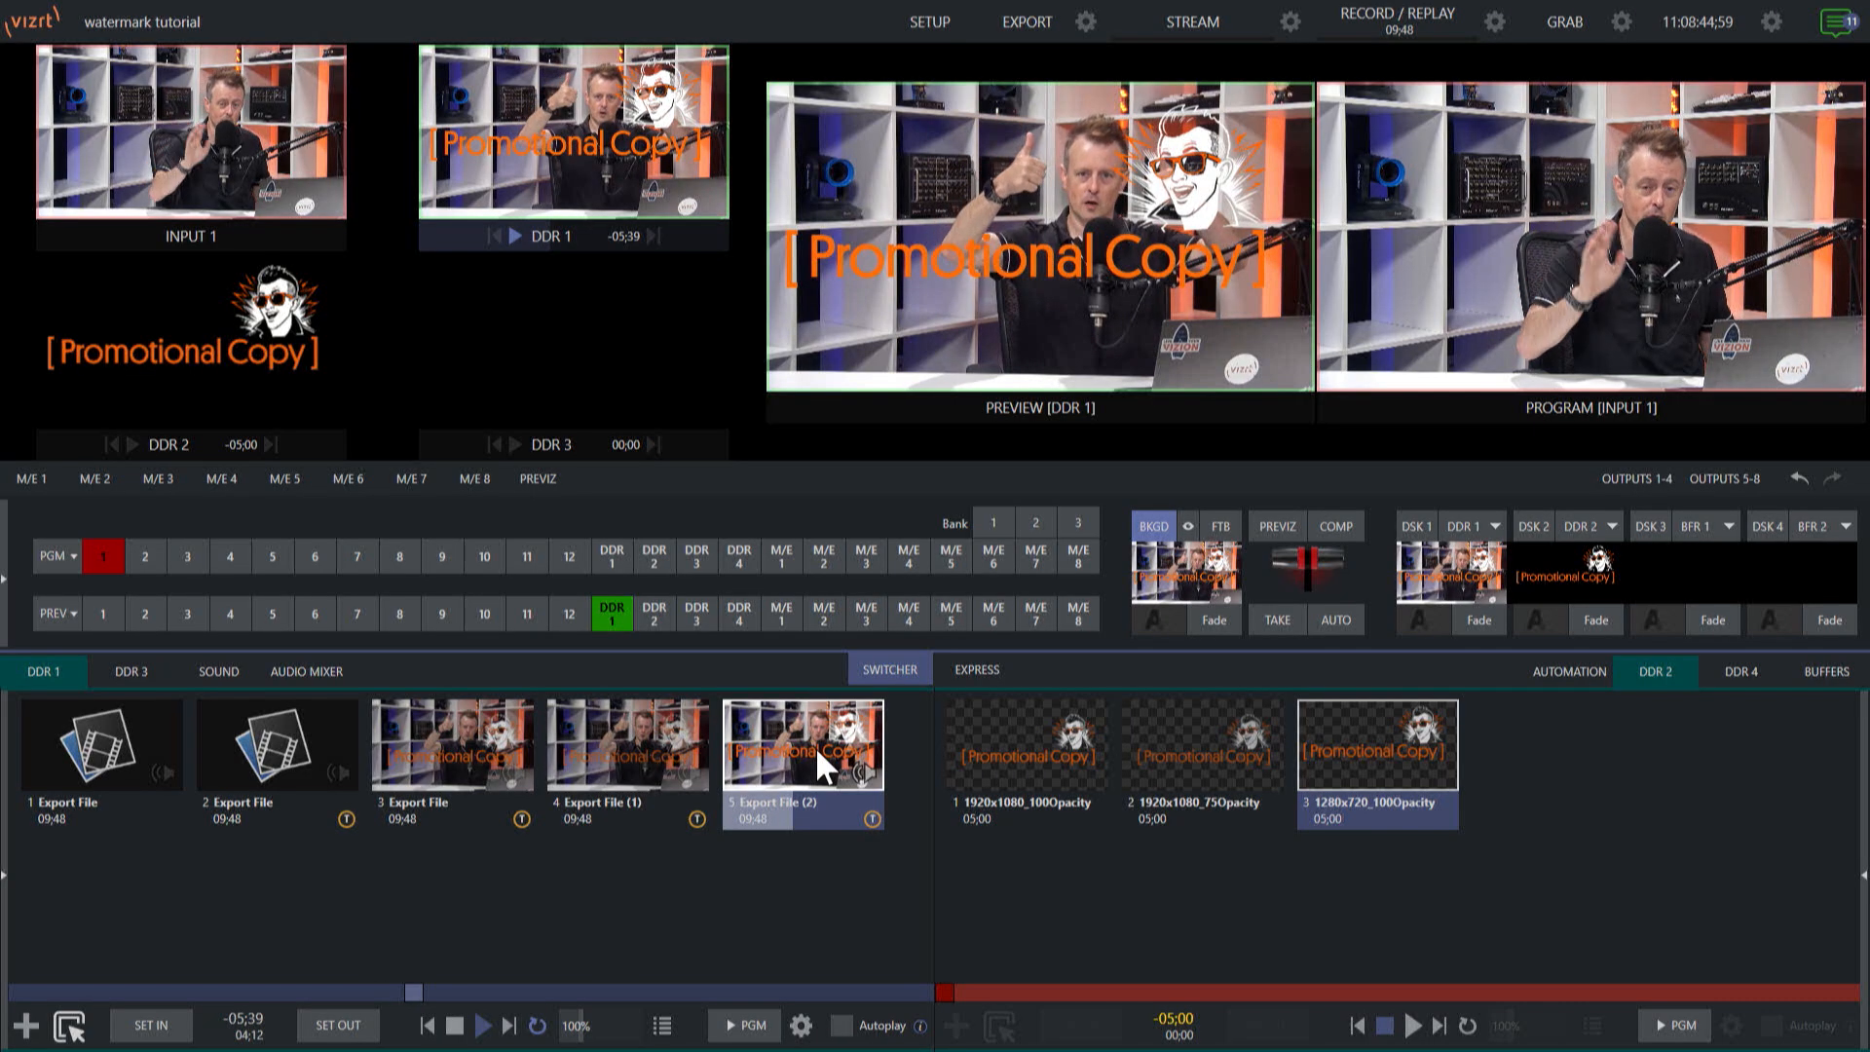
left_click(455, 1028)
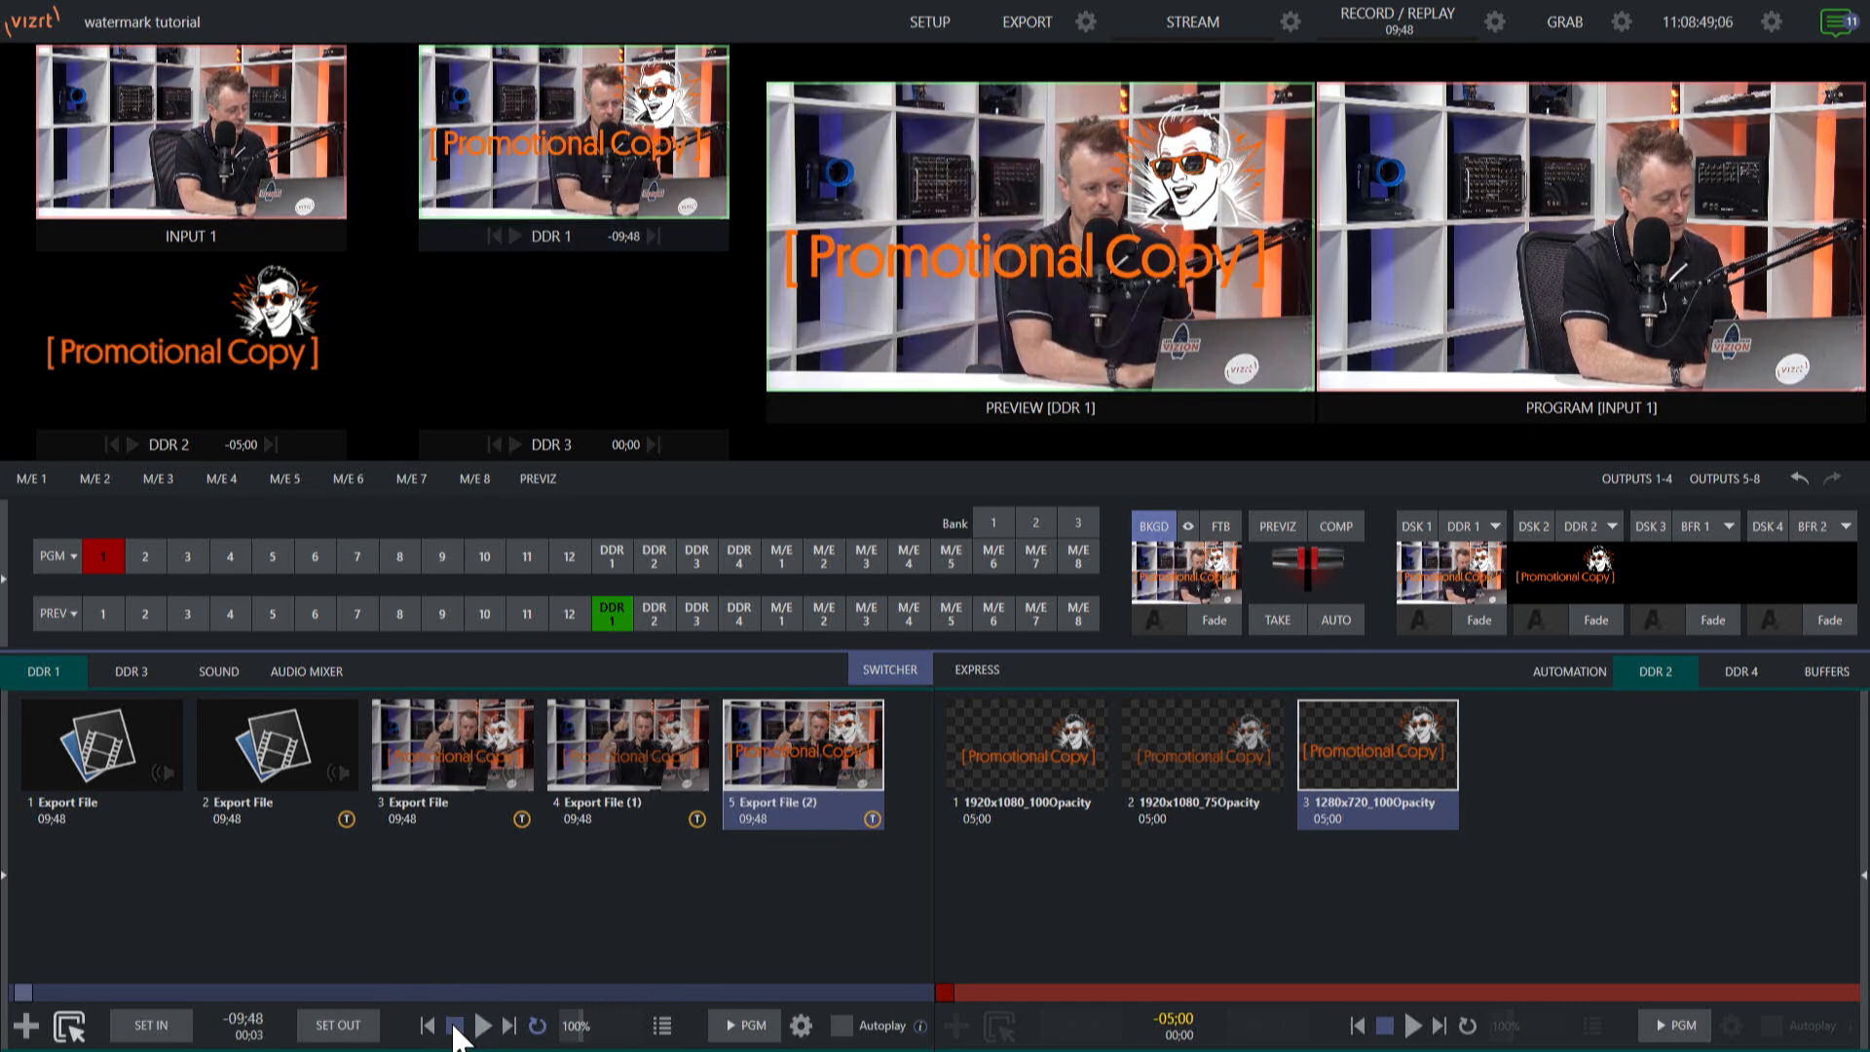